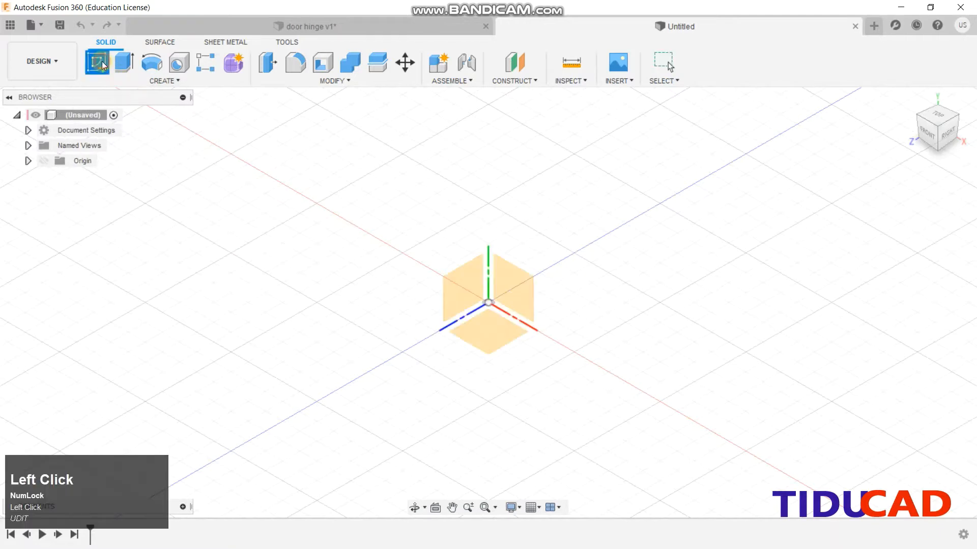
Start a sketch on the XZ plane and anchor a 2-point rectangle at the origin
click(937, 118)
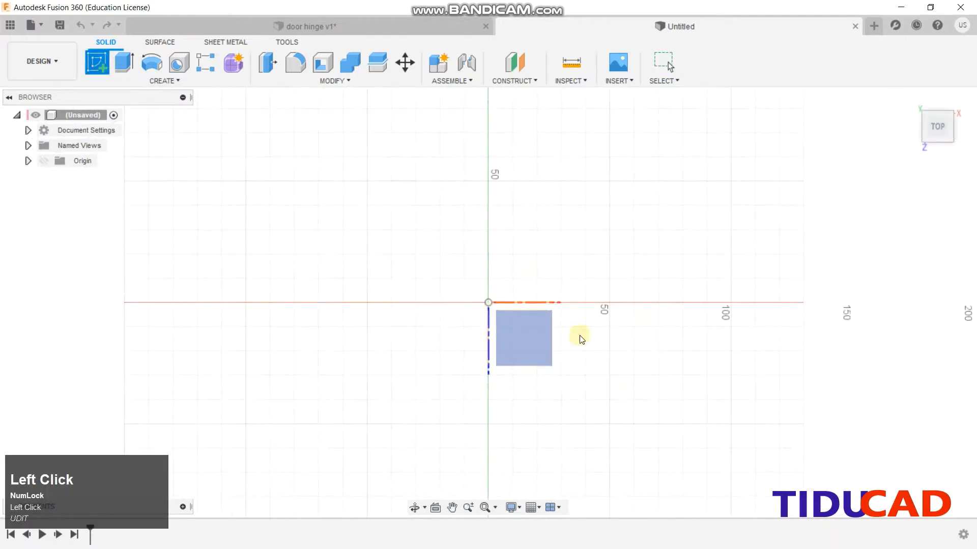
click(510, 342)
click(126, 63)
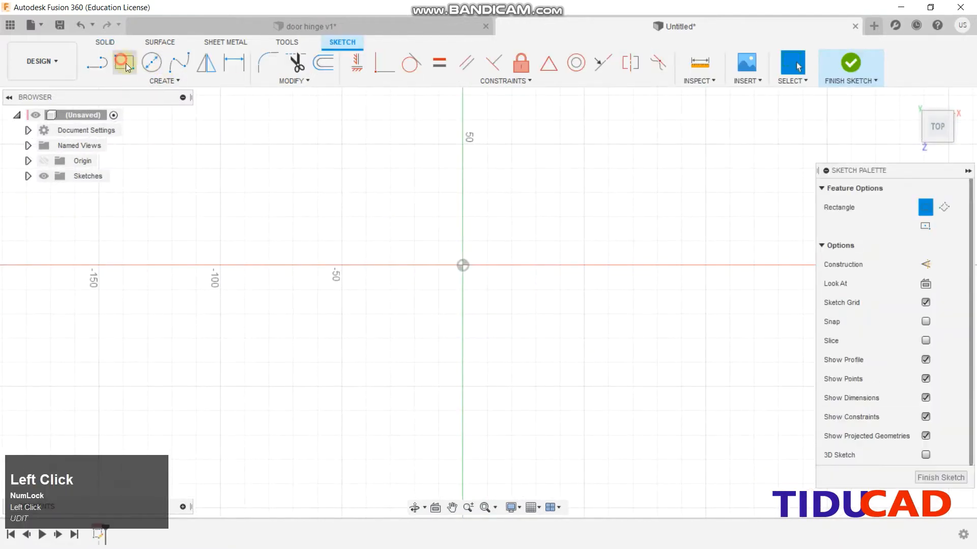
click(463, 265)
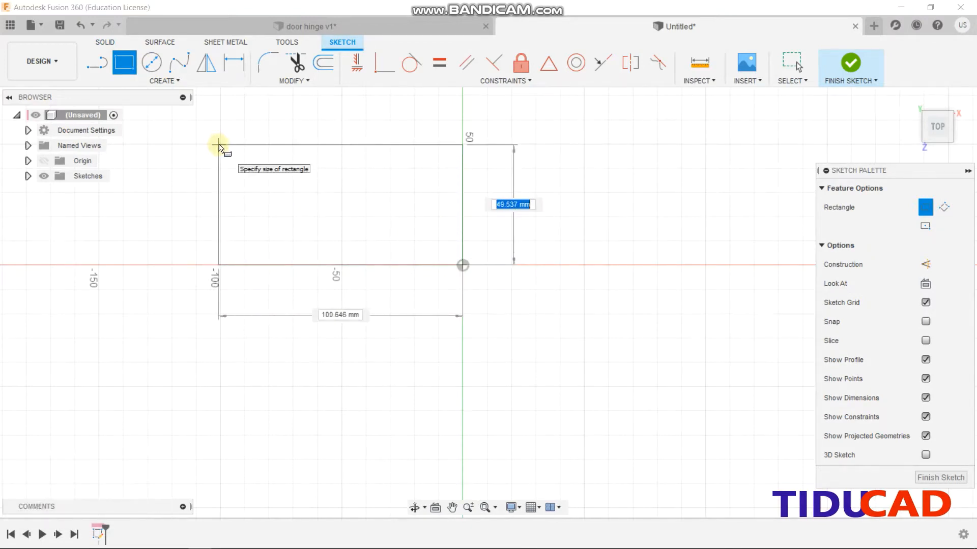
Size the rectangle to 70 mm by 150 mm and centre it in view
key(Tab)
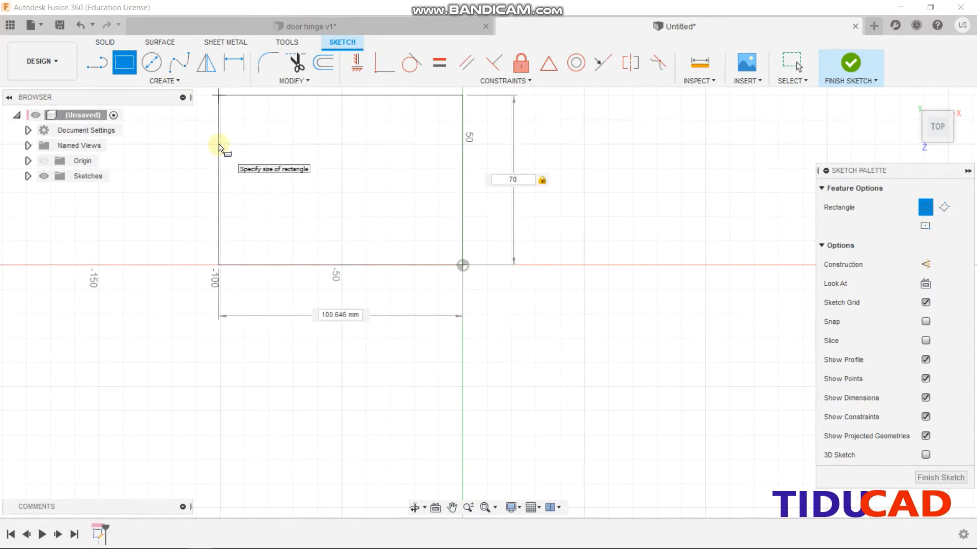
key(shift)
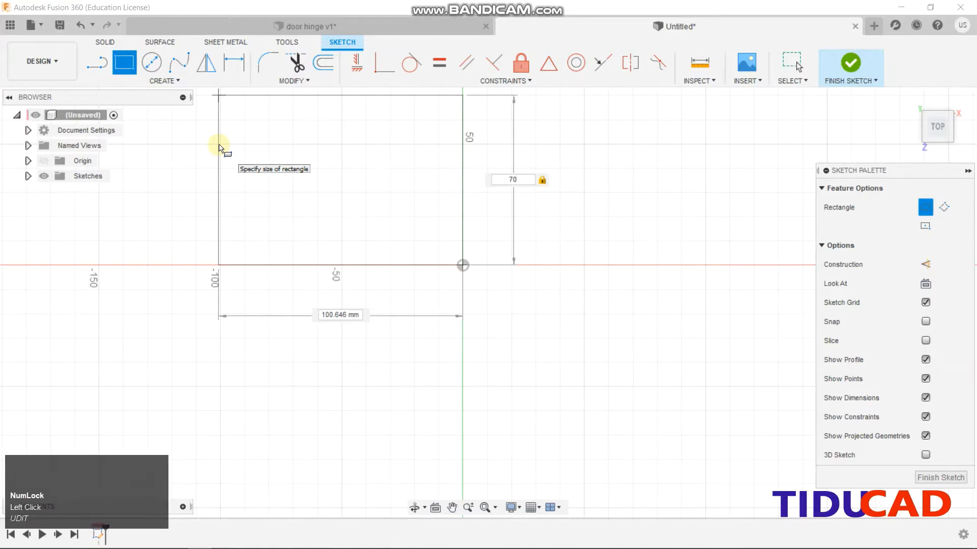
key(Caps_Lock)
text(150)
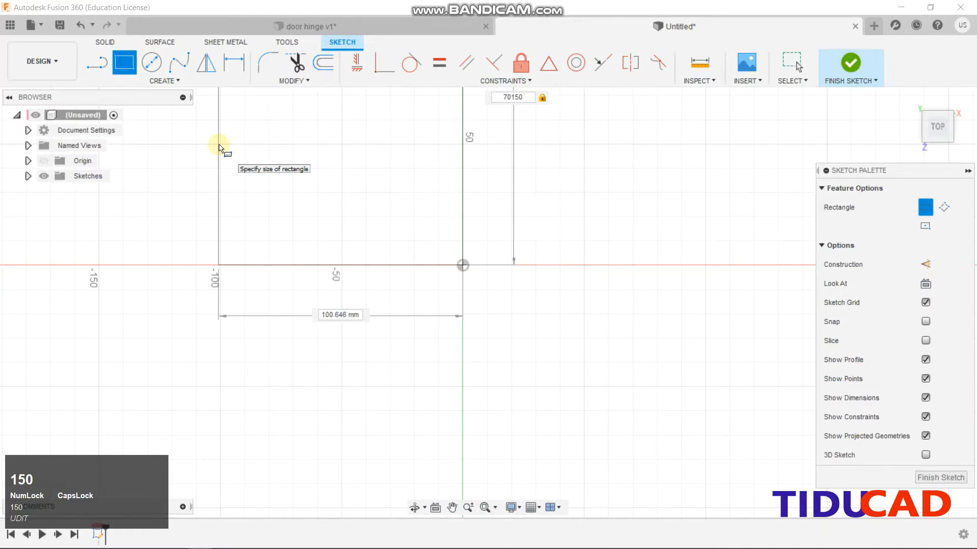
key(Tab)
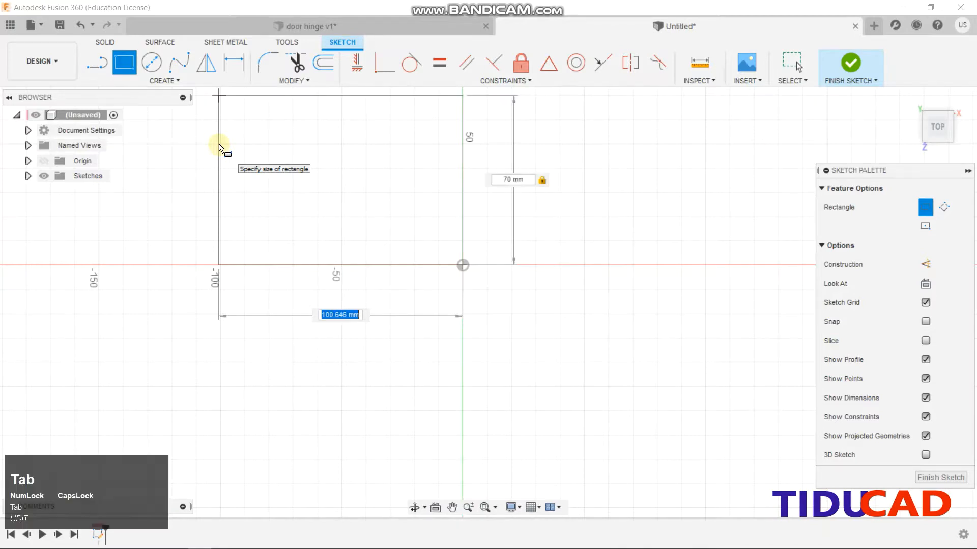
text(150)
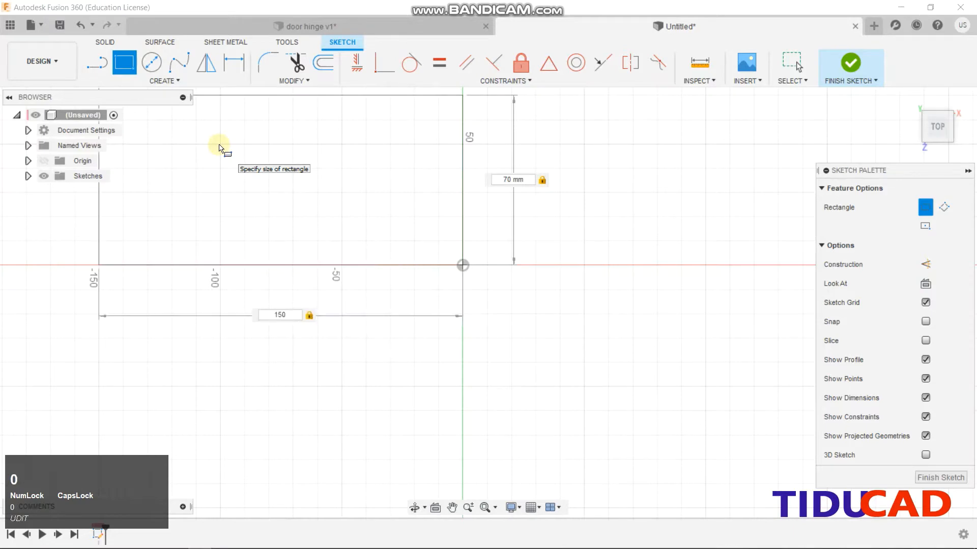
key(Return)
scroll(288, 198, up, 3)
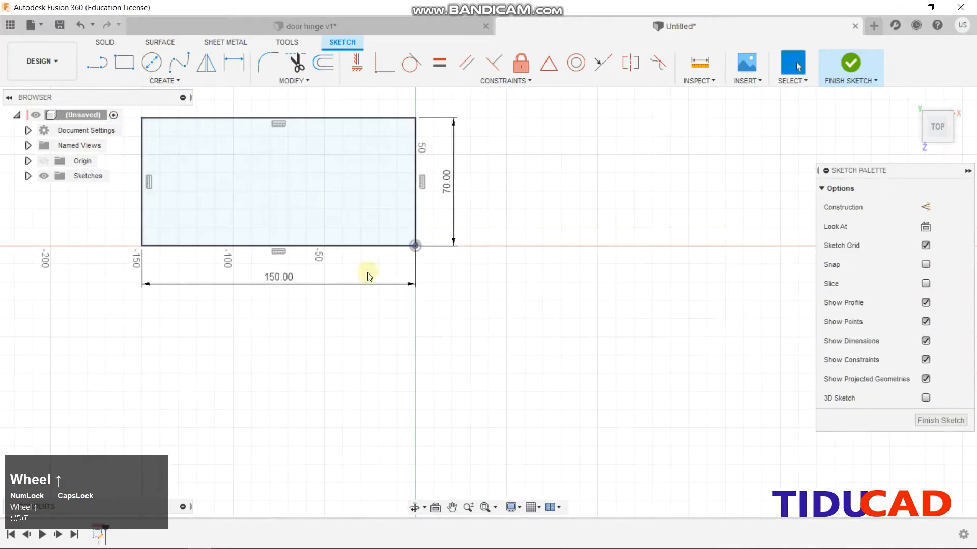
middle_drag(369, 276, 417, 332)
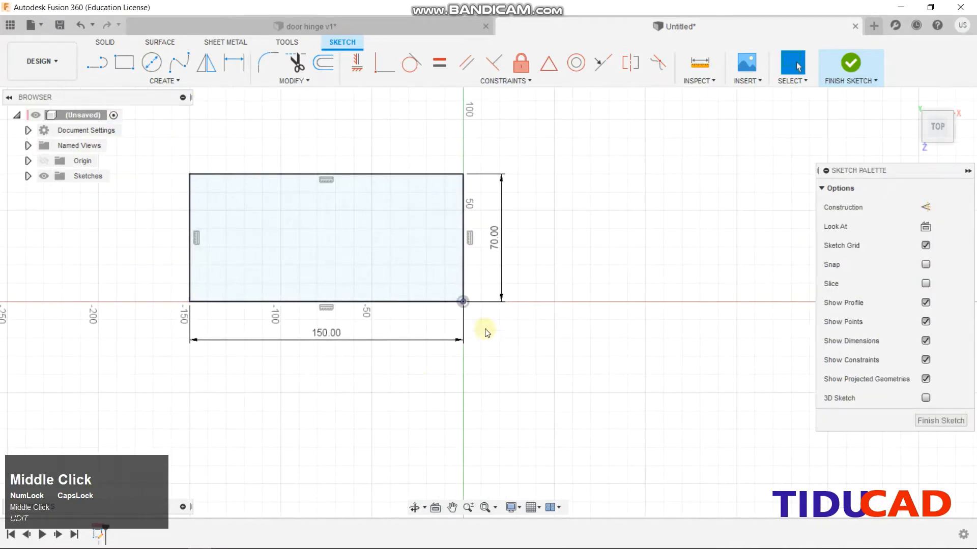
Finish the sketch and extrude the 150 × 70 mm rectangle 5 mm into a plate
click(850, 63)
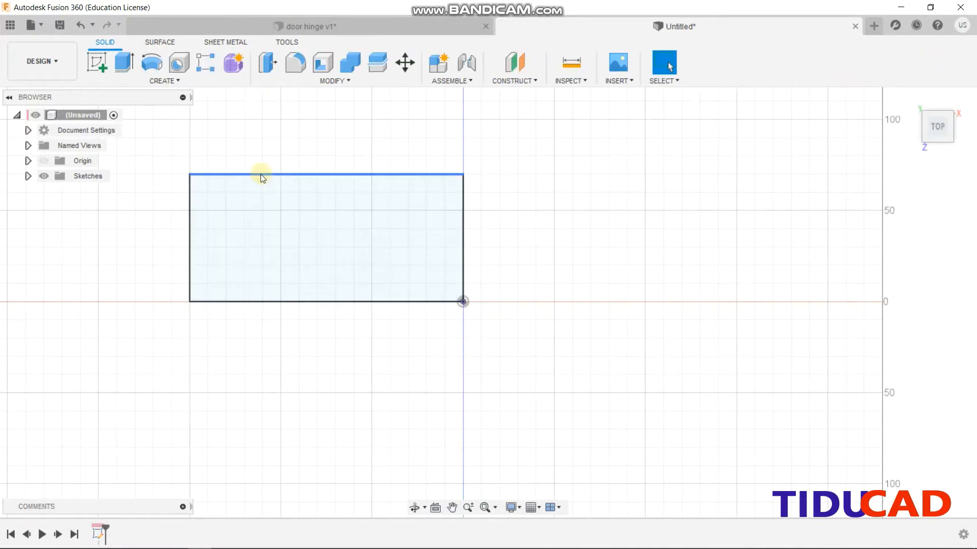
key(e)
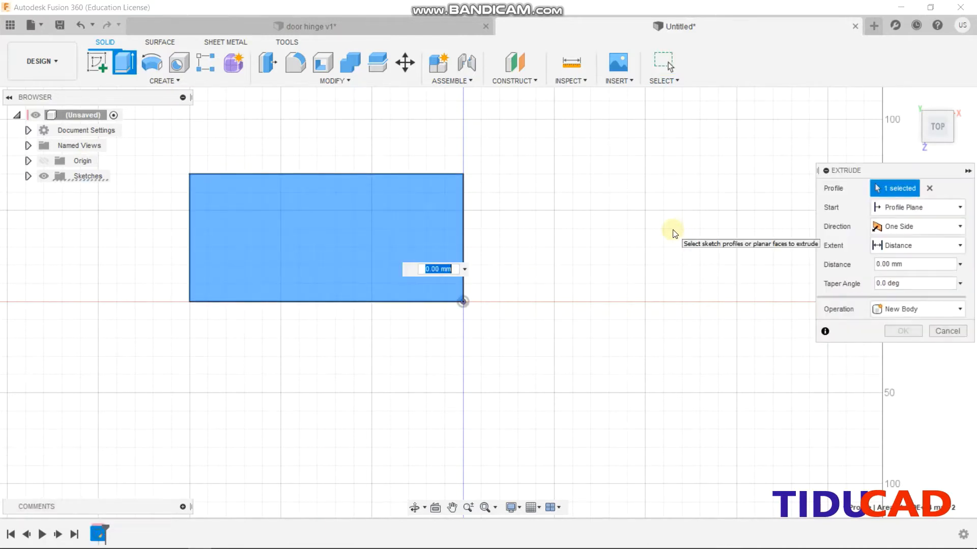
text(5)
key(Return)
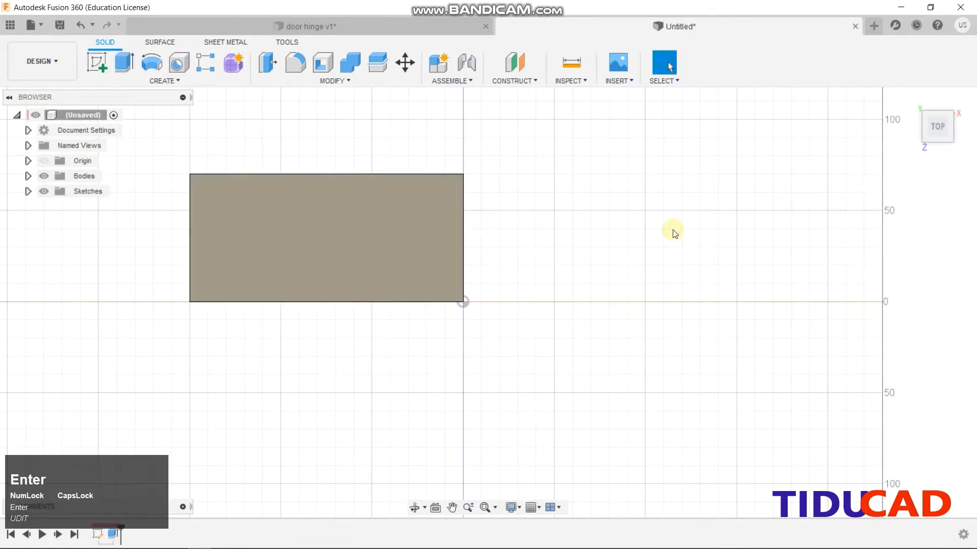
click(902, 104)
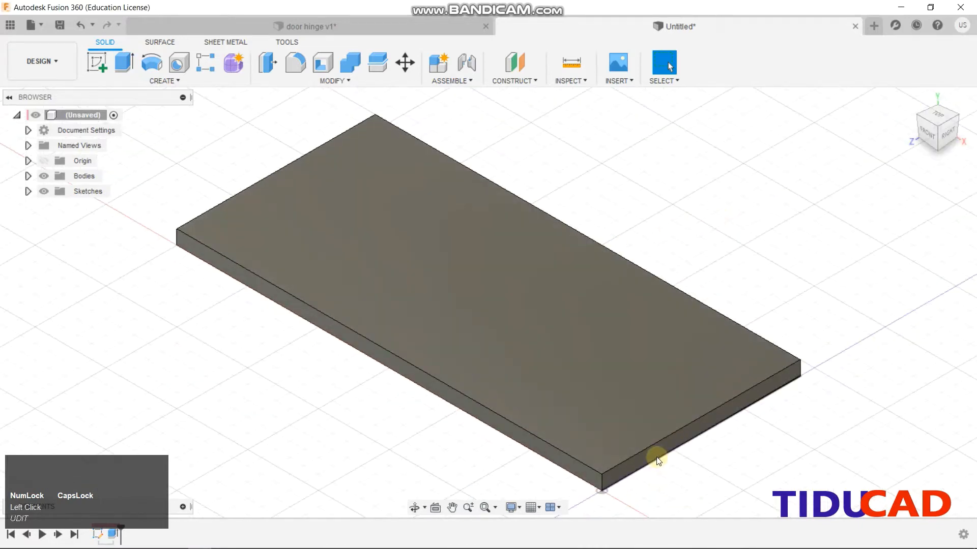
click(652, 453)
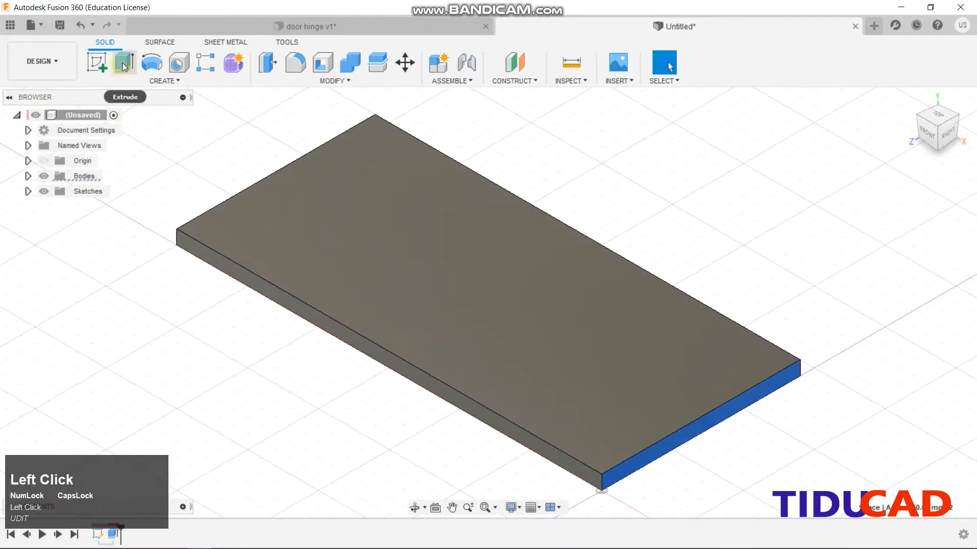
On the plate's side face, sketch concentric circles centred above the origin
click(98, 61)
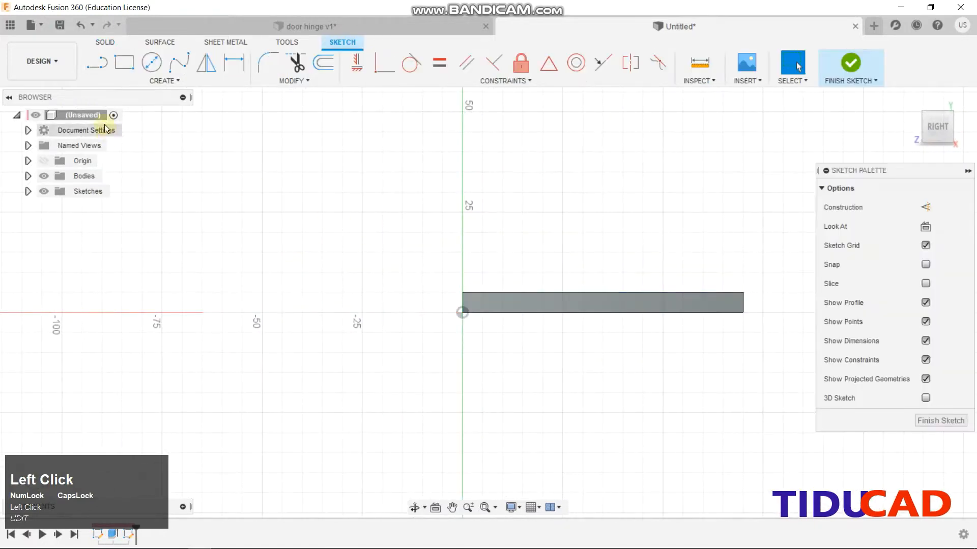
click(151, 62)
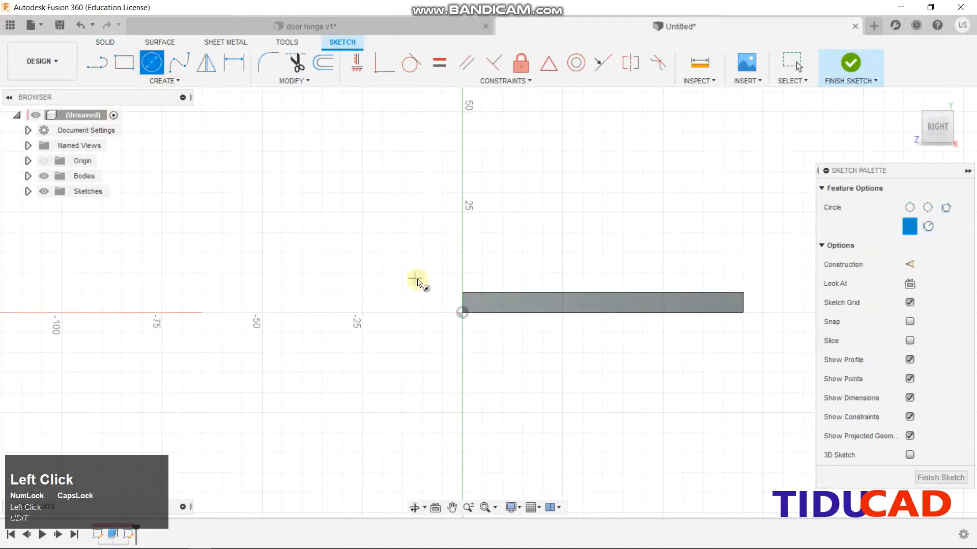
click(463, 252)
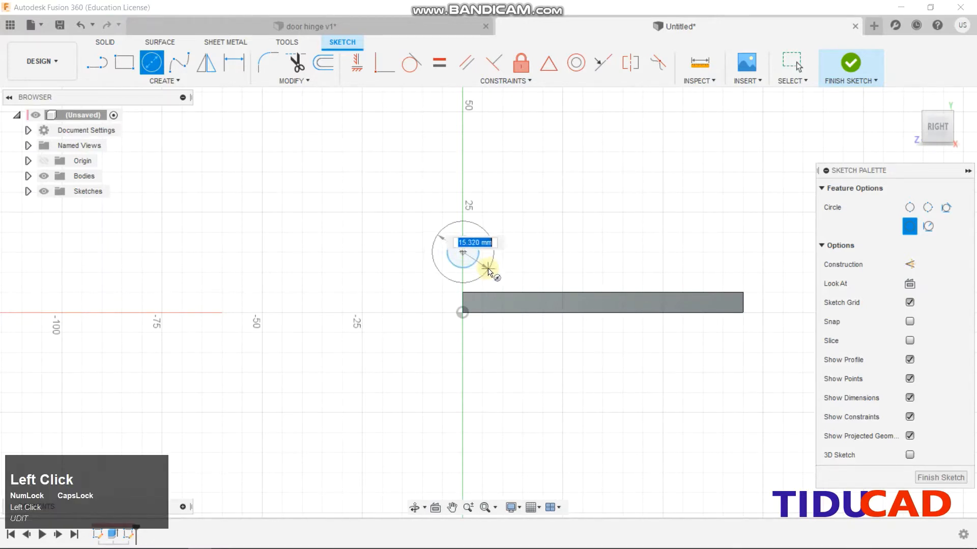
click(490, 272)
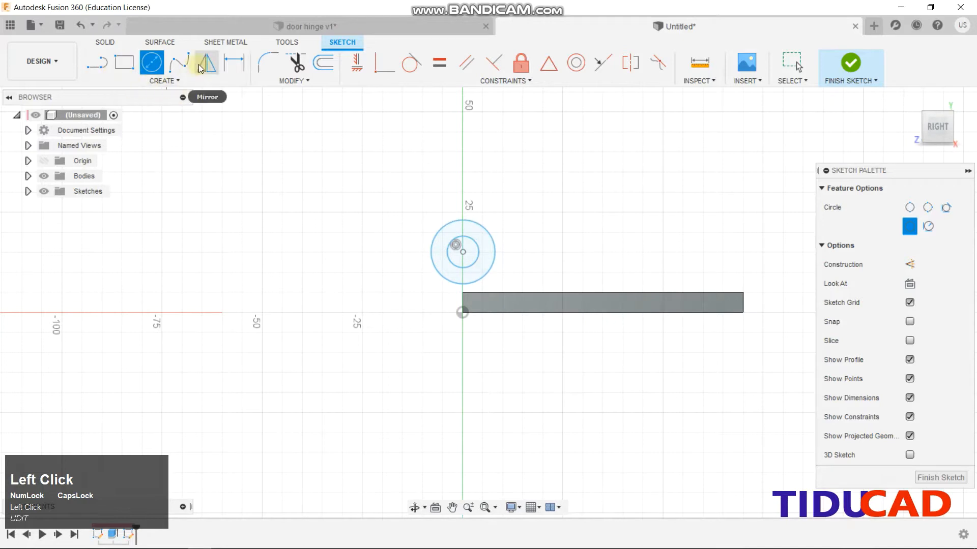
Dimension the inner circle to 12 mm and the outer circle to 24 mm diameter
click(234, 62)
click(463, 239)
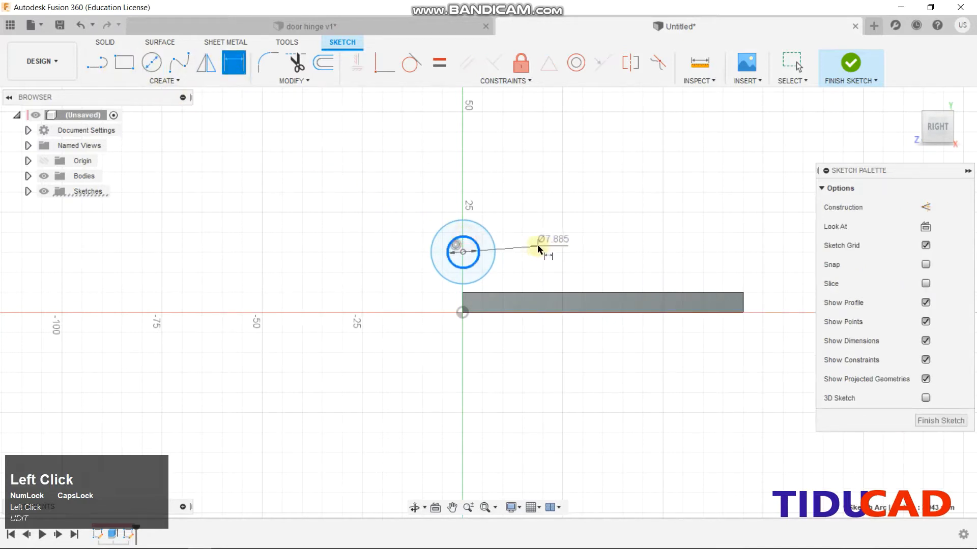
key(Return)
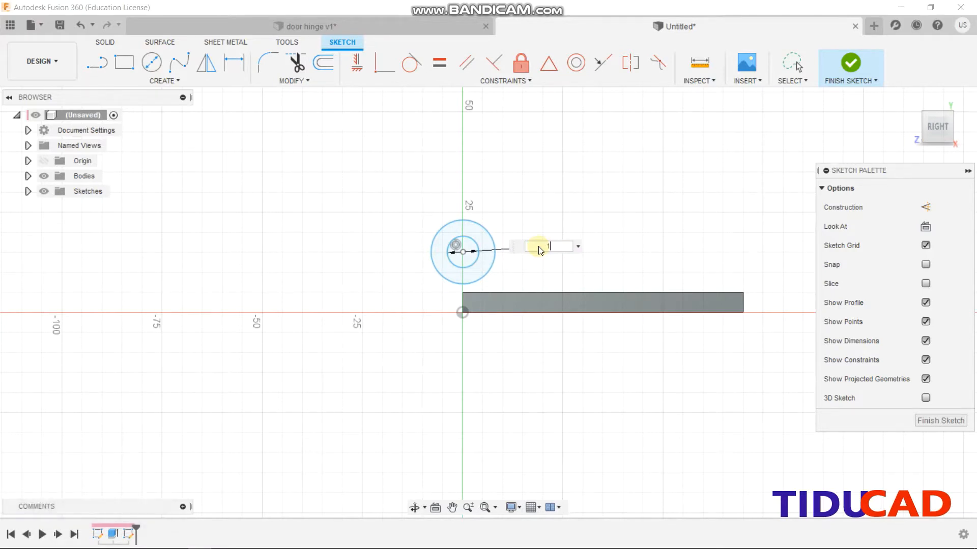
text(1)
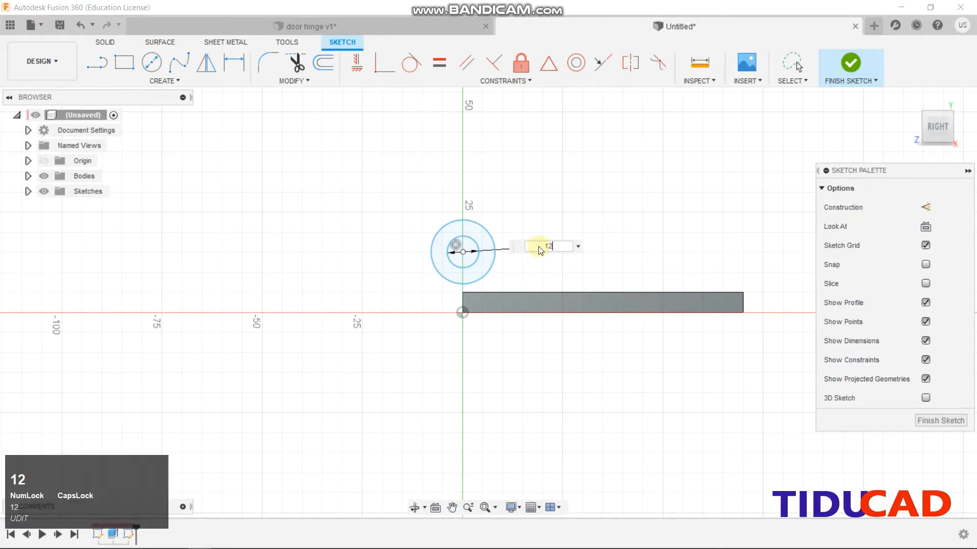
text(2)
key(Return)
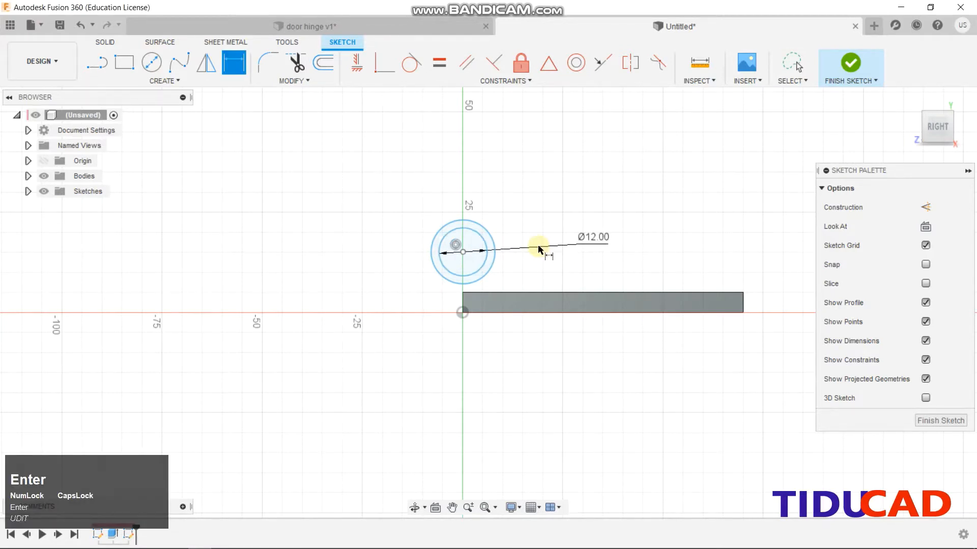
click(491, 232)
click(525, 208)
text(2)
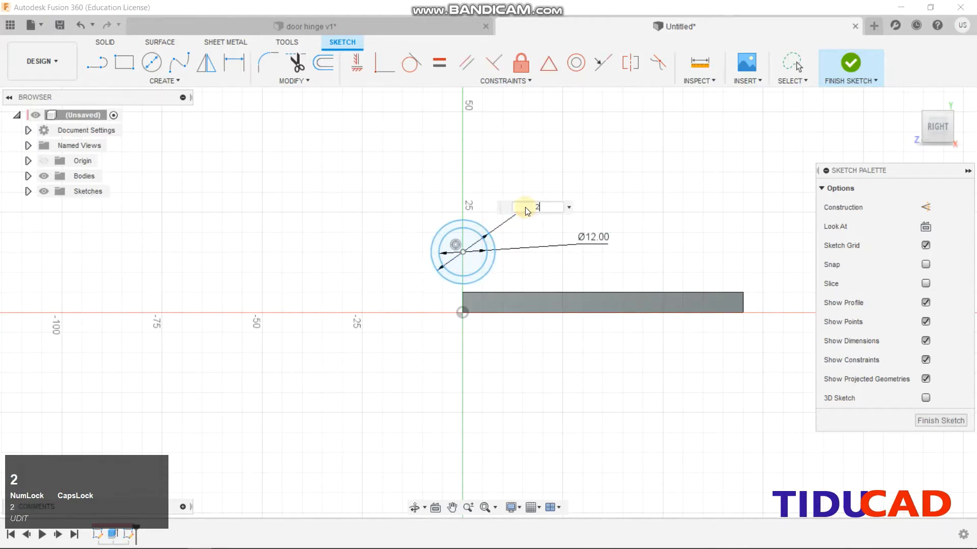
text(4)
key(Return)
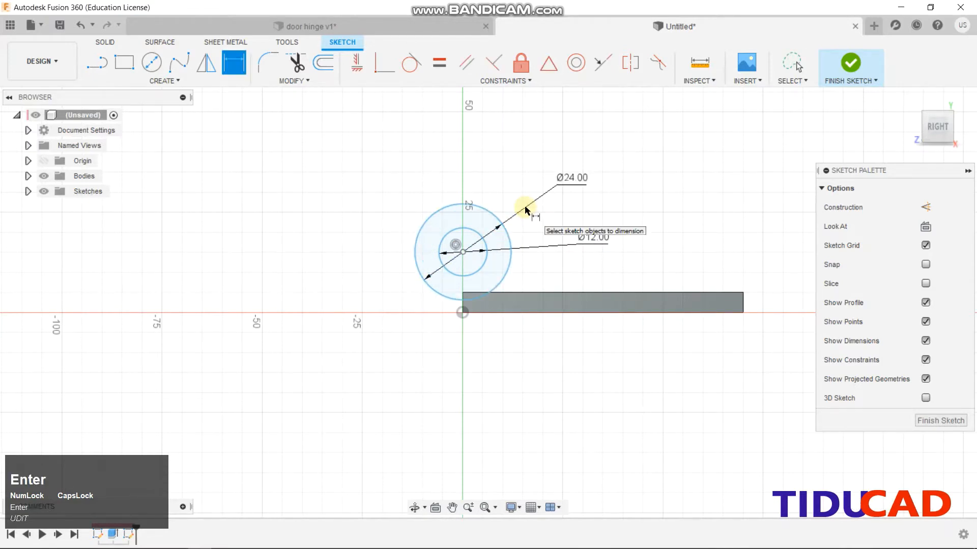
Place the circle centre 12 mm above the plate edge and finish the sketch
click(462, 311)
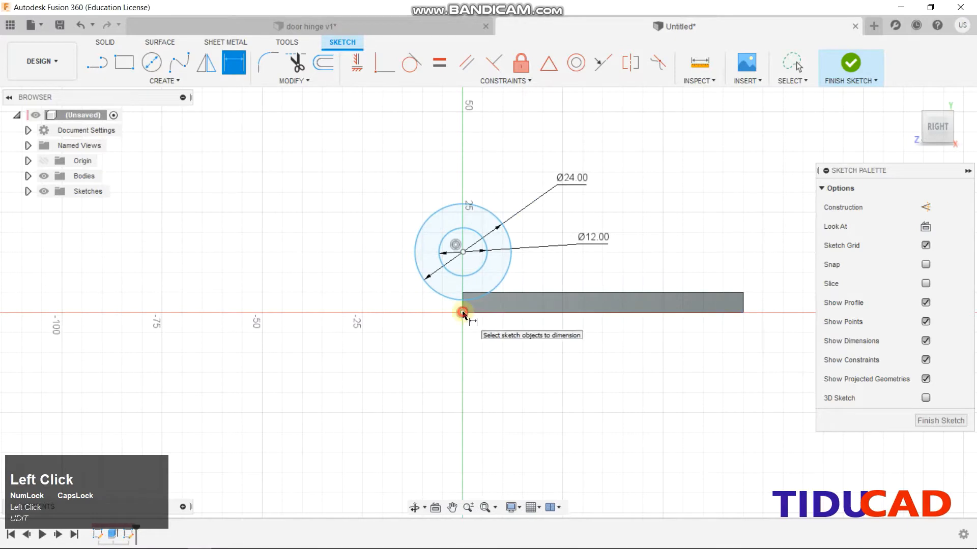
click(464, 252)
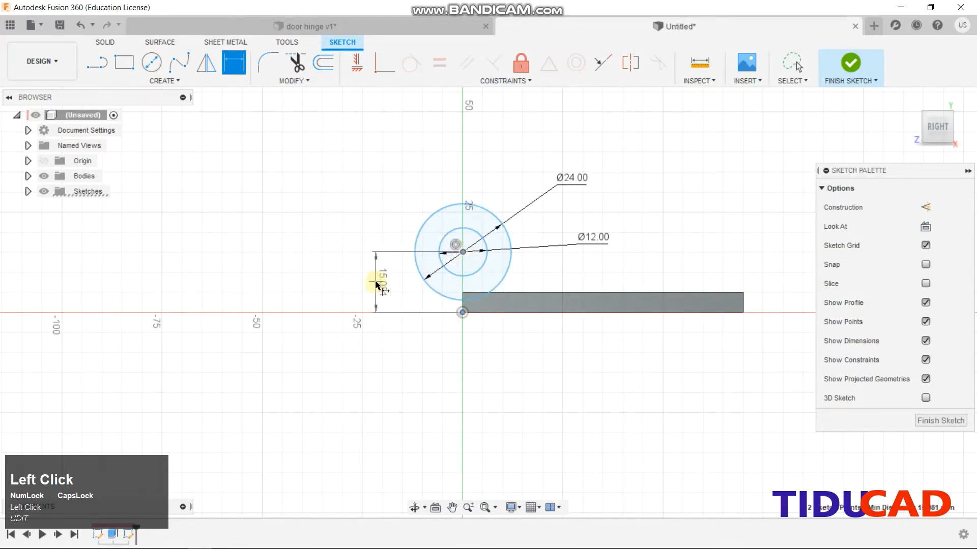
click(375, 282)
text(7)
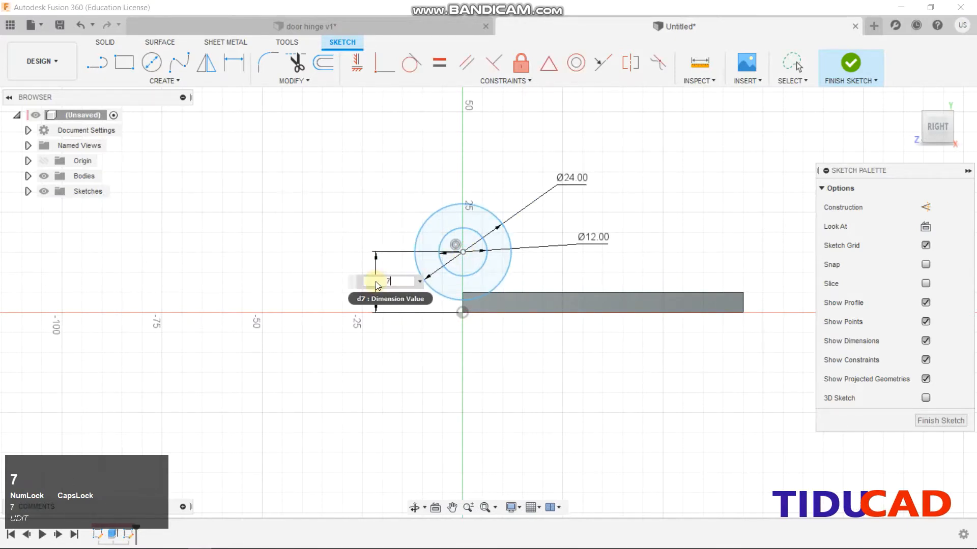
key(Return)
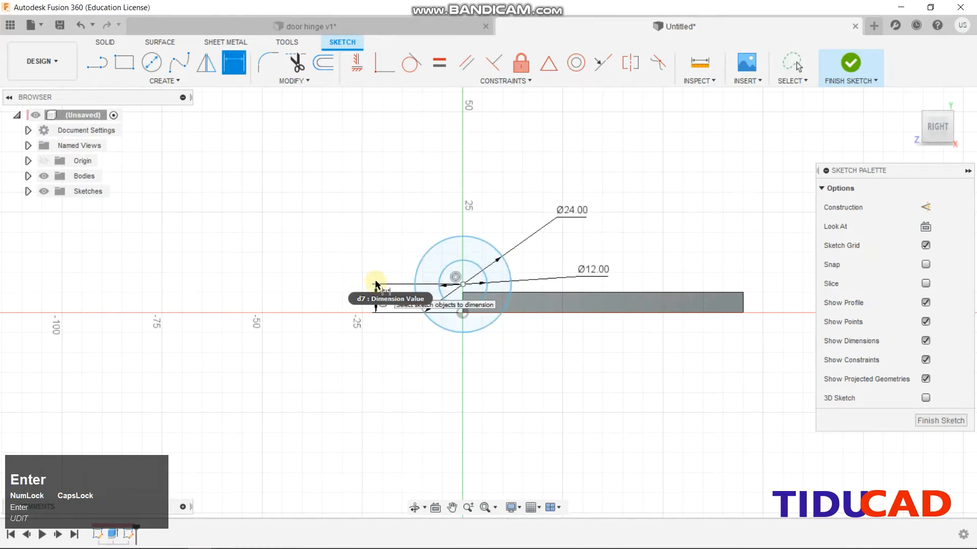
scroll(479, 364, up, 2)
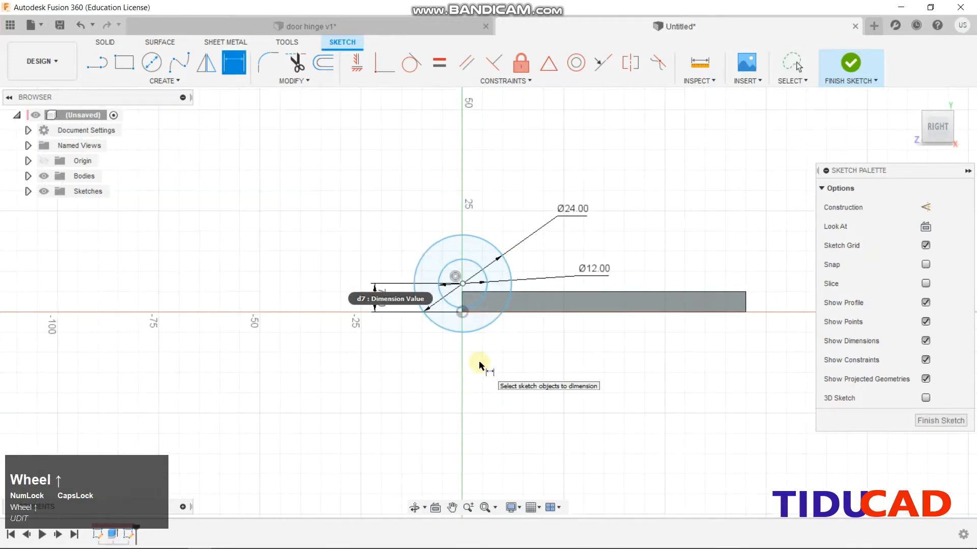
key(shift+F1)
double_click(383, 298)
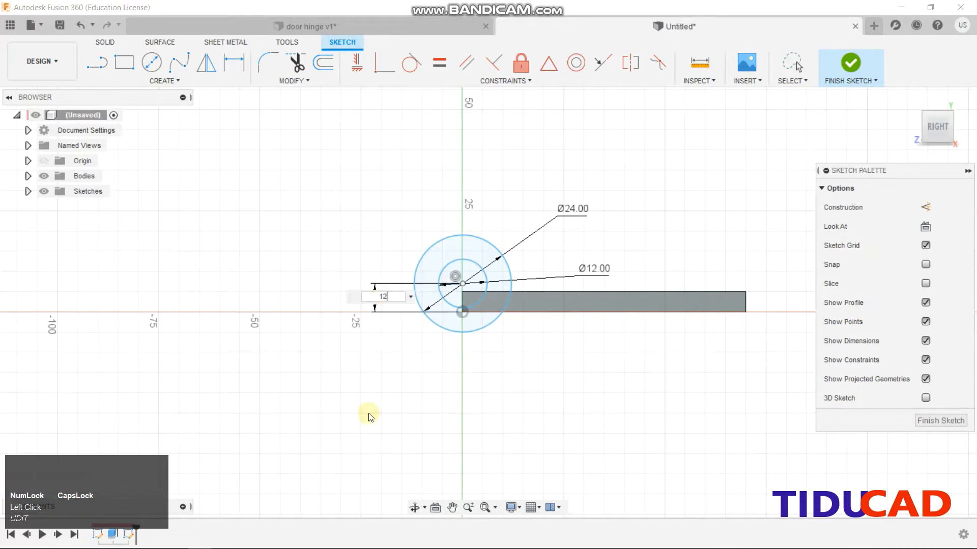
key(Return)
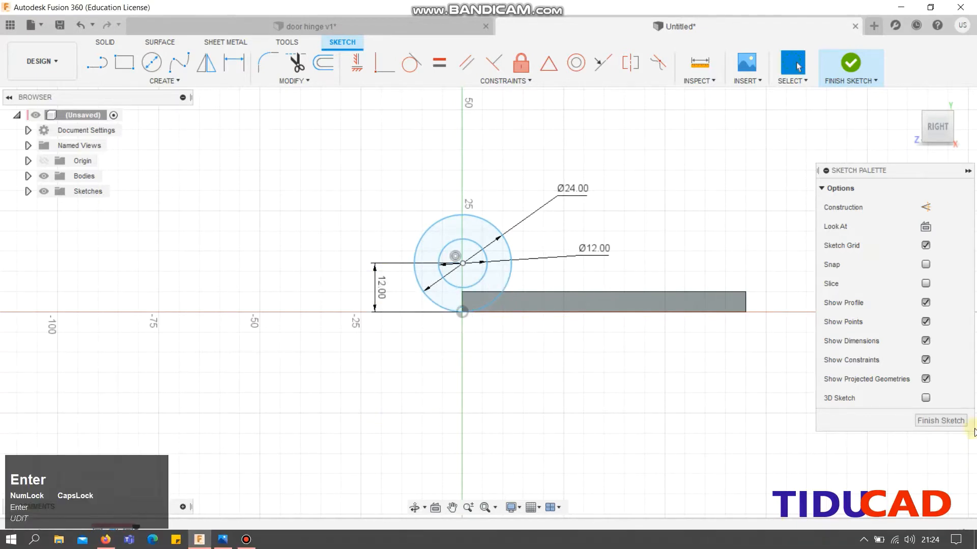
click(938, 420)
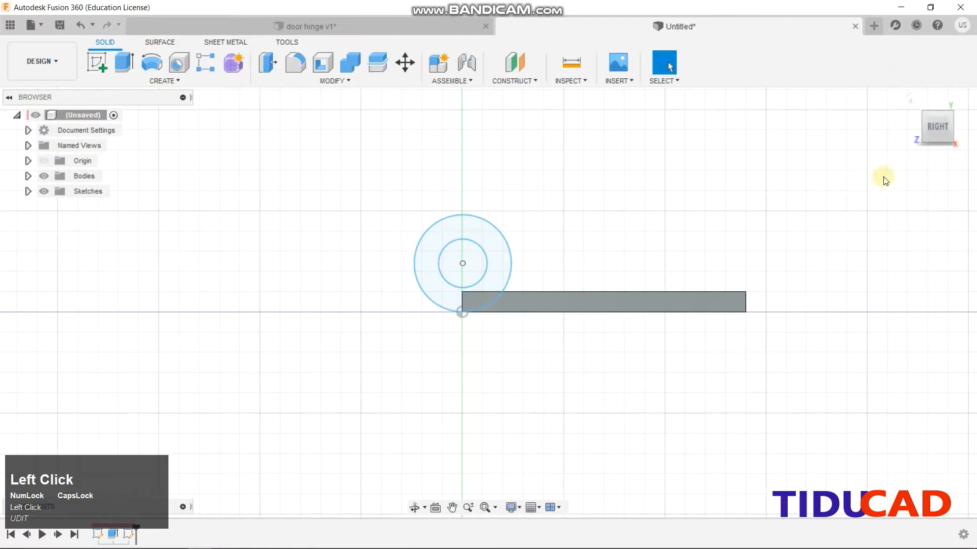
Extrude the ring between the circles -30 mm, joined to the plate, forming a hollow knuckle
drag(929, 130, 870, 144)
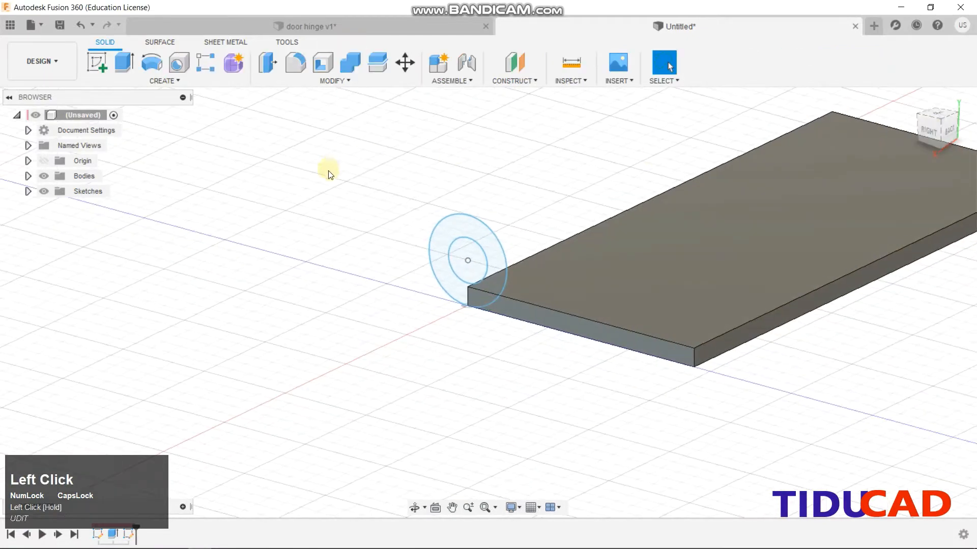
click(112, 61)
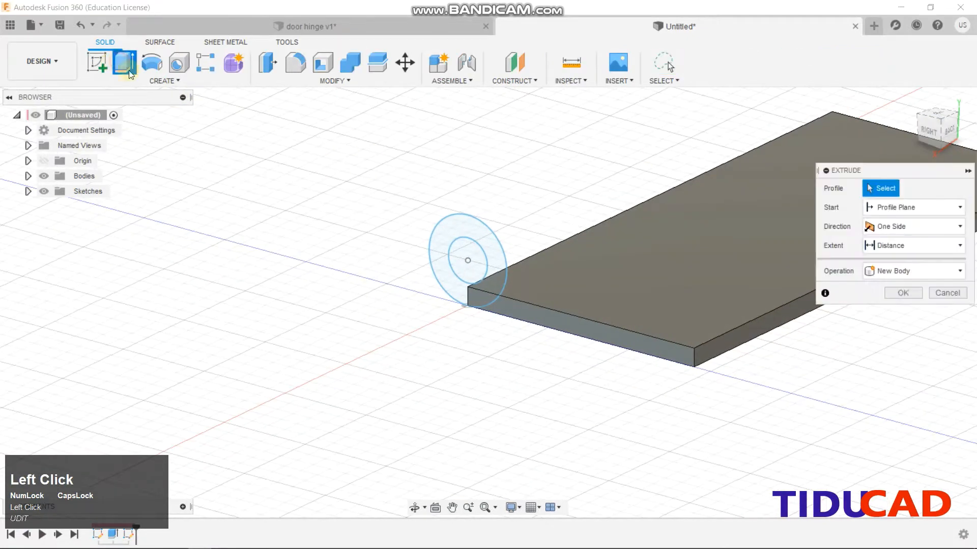
click(450, 237)
drag(473, 238, 492, 233)
text(30)
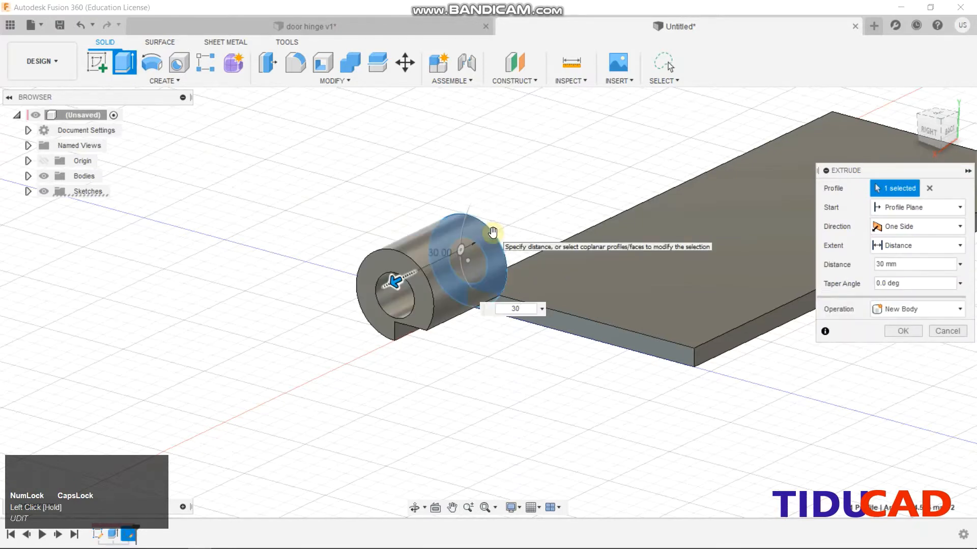
key(Left)
key(Left)
text(-)
key(Return)
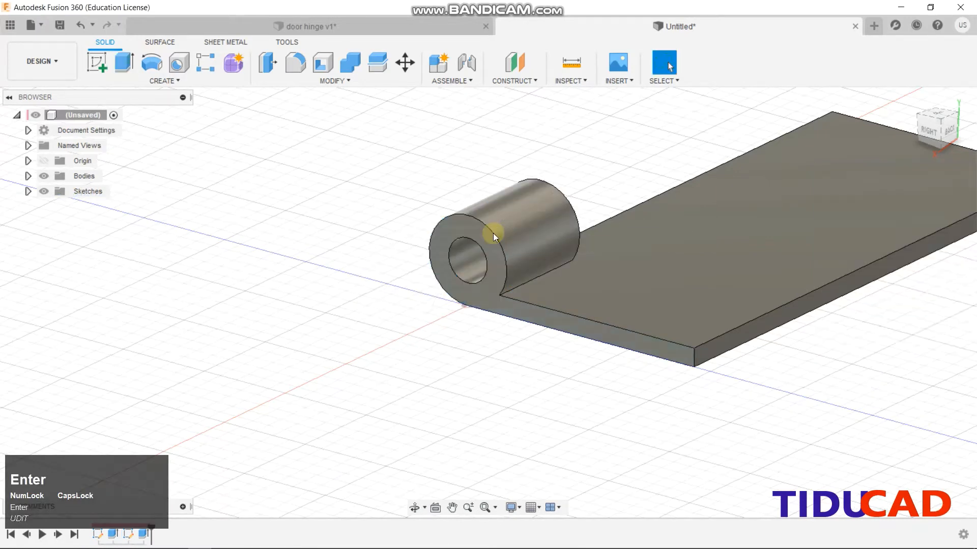
middle_drag(459, 270, 277, 394)
scroll(581, 281, up, 2)
scroll(580, 279, up, 1)
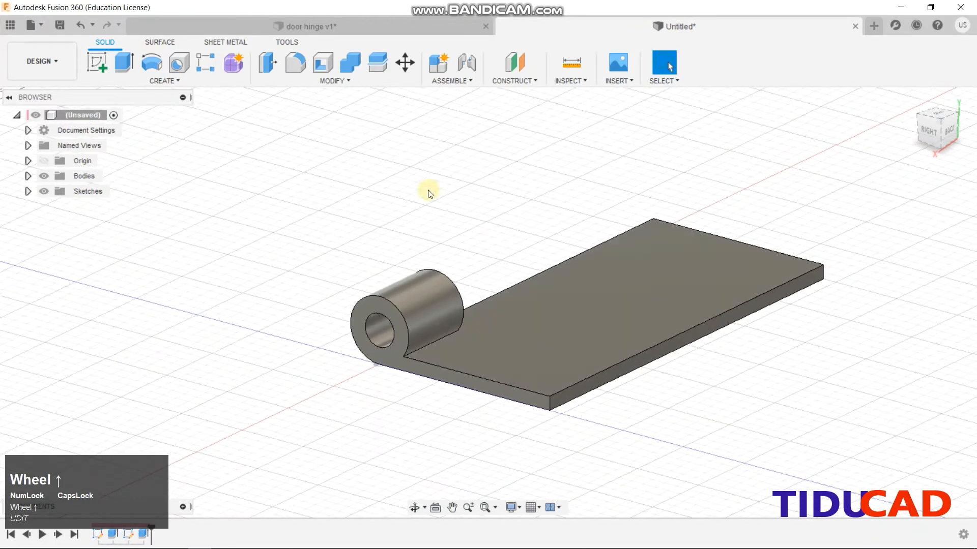
click(121, 76)
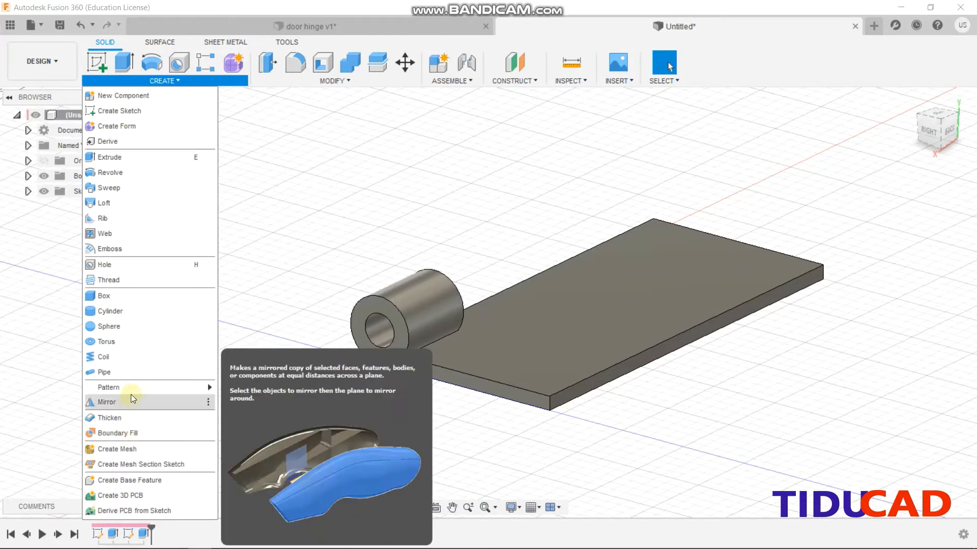
Rectangular-pattern the knuckle along the plate's long edge: 3 copies spread over 120 mm
mouse_move(192, 387)
click(245, 386)
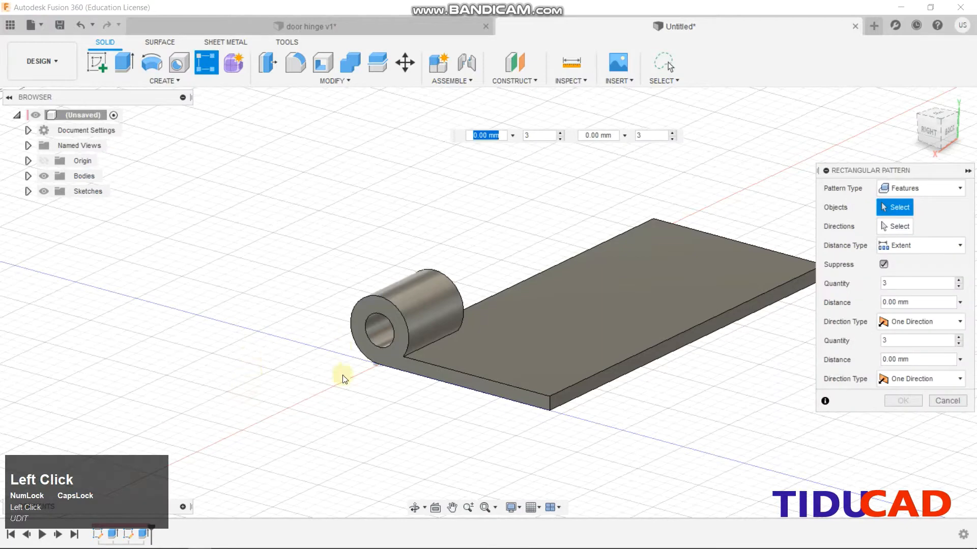
click(144, 534)
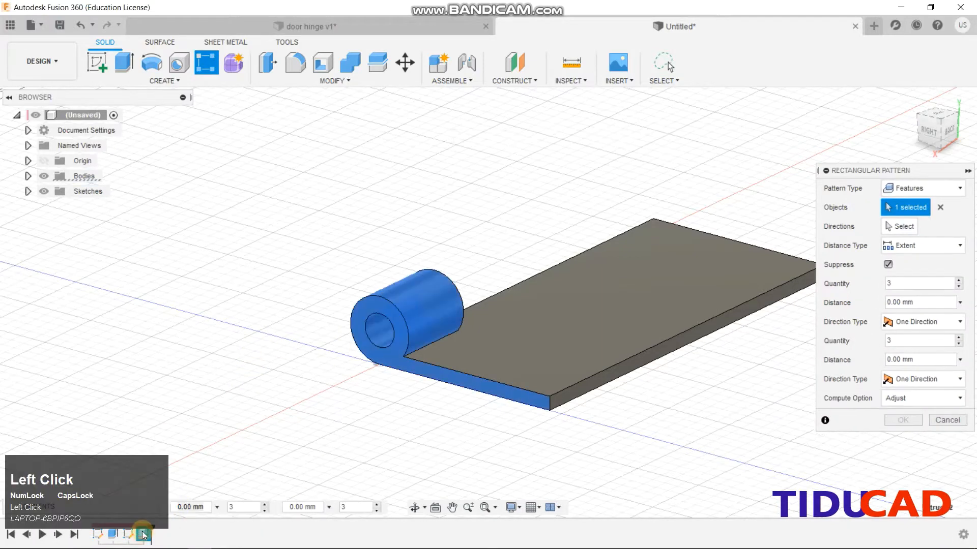
click(910, 285)
click(900, 226)
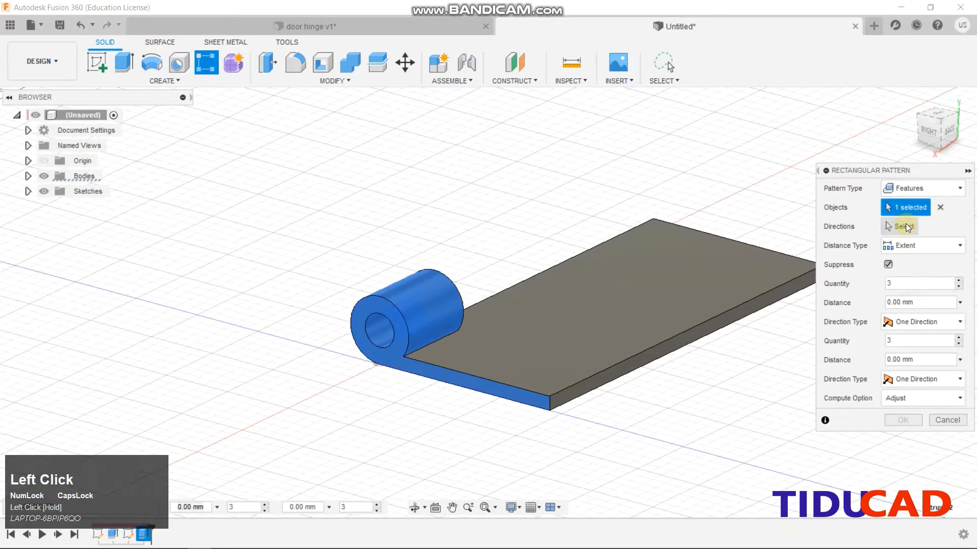
click(593, 246)
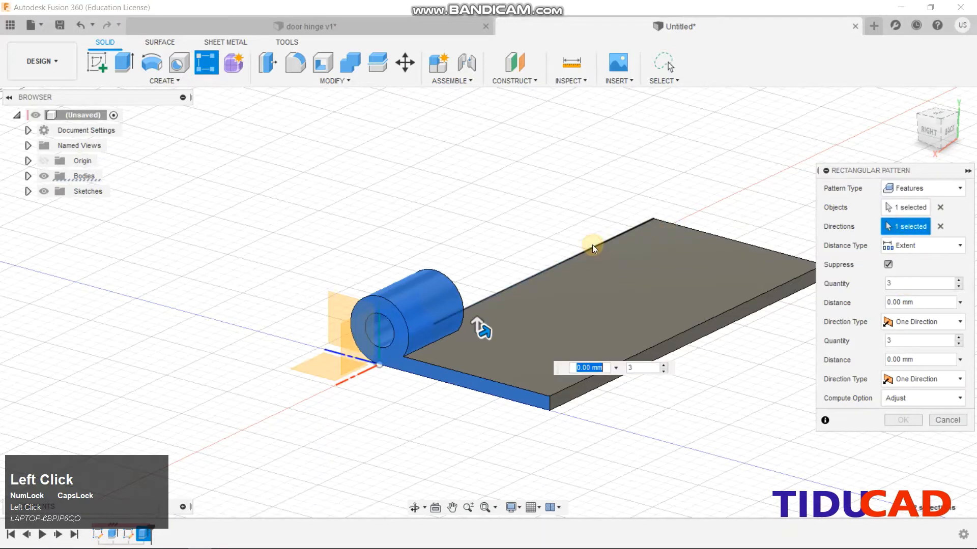
drag(487, 327, 765, 195)
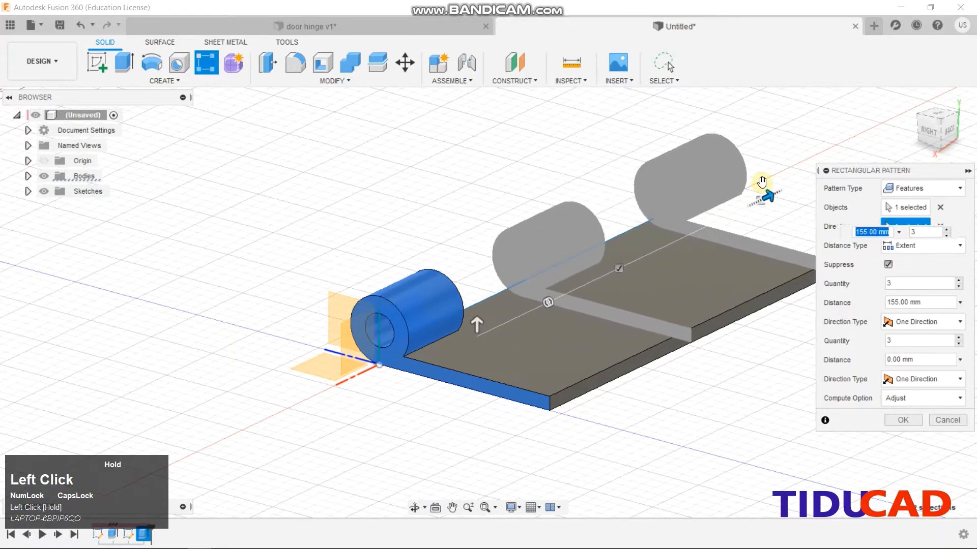
click(920, 130)
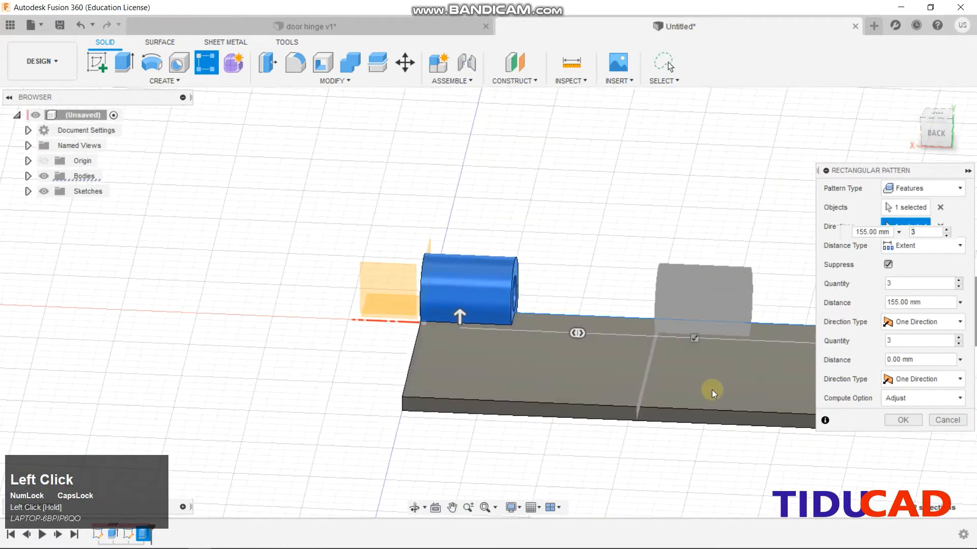
middle_drag(712, 388, 480, 342)
drag(702, 298, 595, 293)
mouse_move(933, 133)
mouse_down()
mouse_move(863, 129)
mouse_move(922, 121)
mouse_move(929, 132)
mouse_up()
Confirm the three-knuckle pattern and inspect the plate extrusion's settings without changing them
click(902, 420)
scroll(621, 231, up, 3)
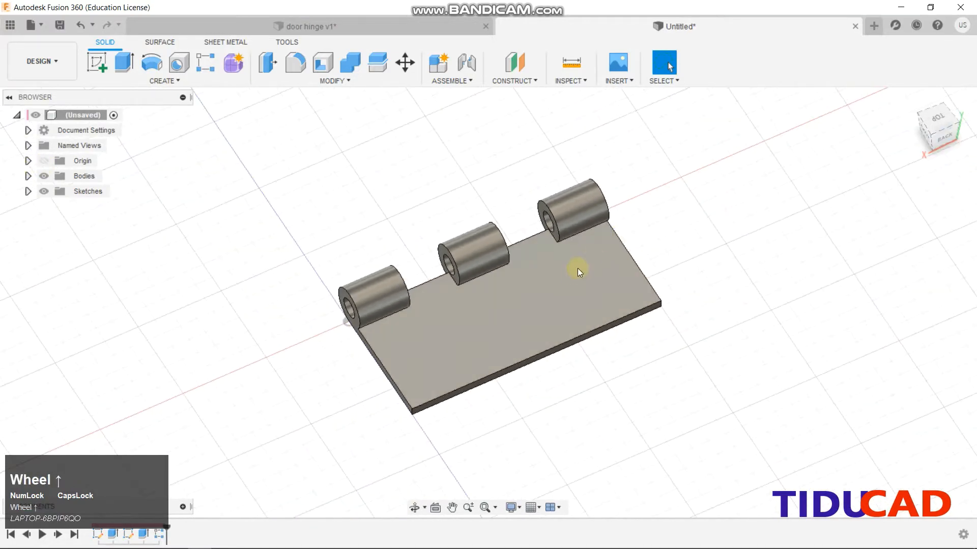
click(28, 176)
click(28, 176)
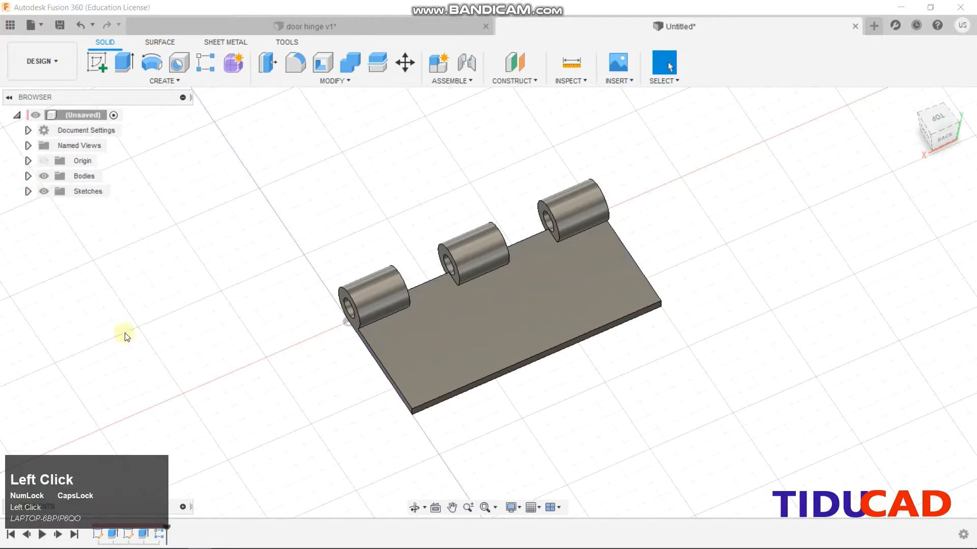
right_click(115, 533)
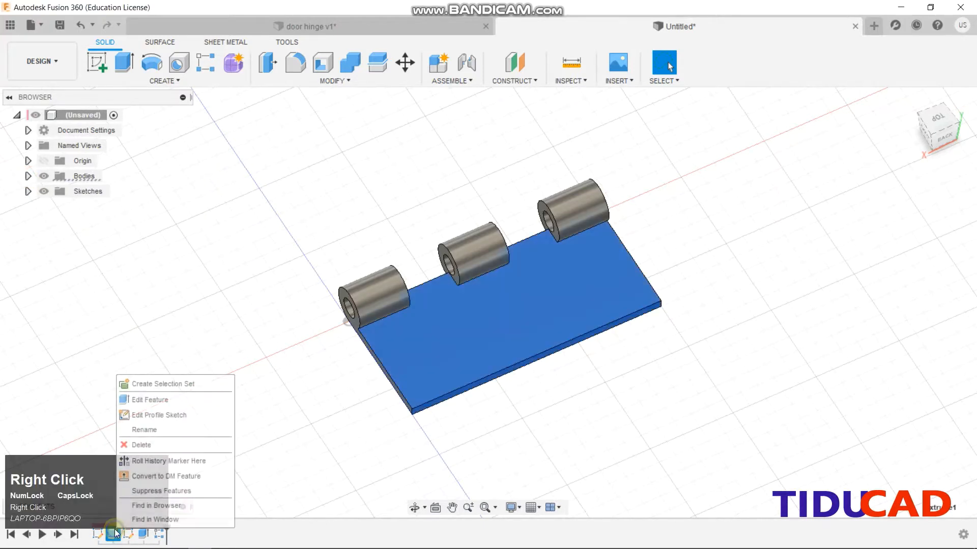
click(145, 398)
click(918, 309)
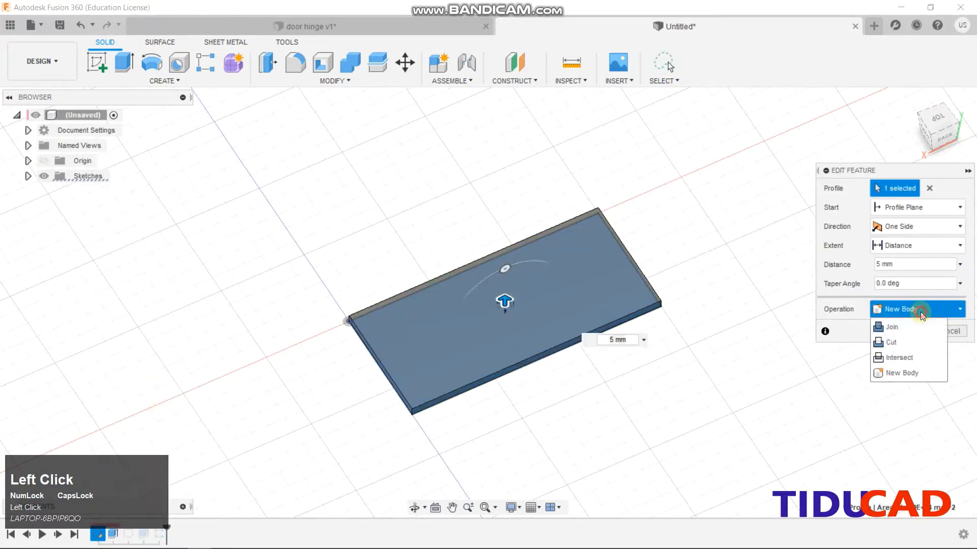
click(960, 333)
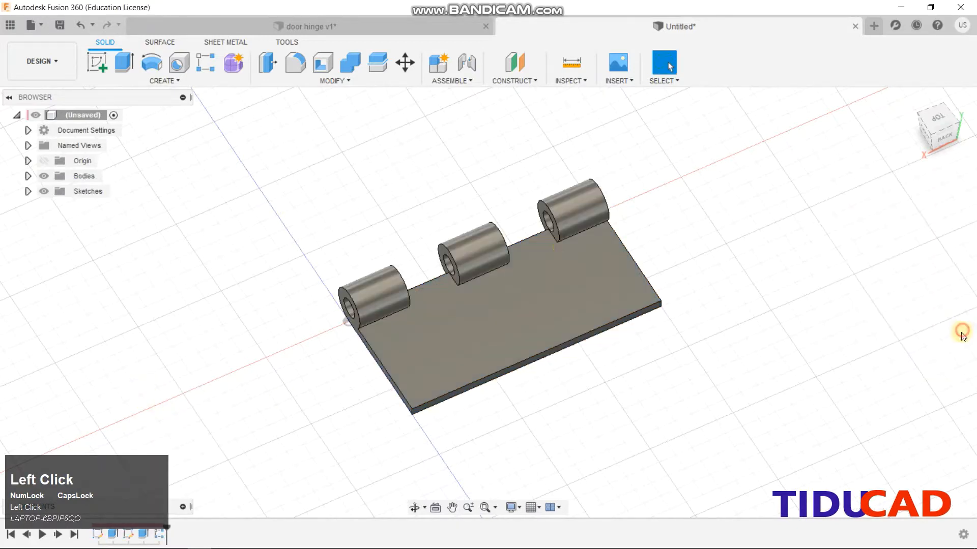
Convert Body1 into its own component, Component1:1
click(27, 176)
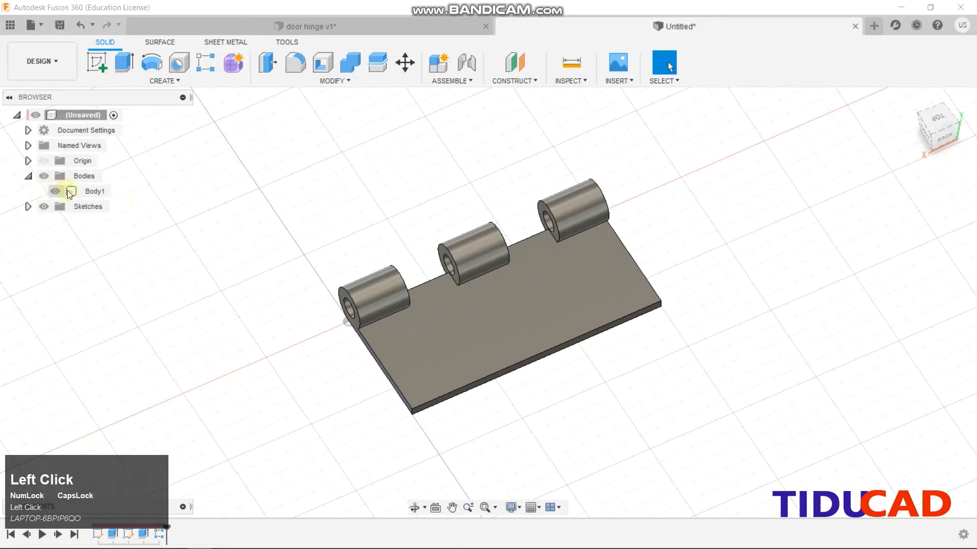
right_click(92, 192)
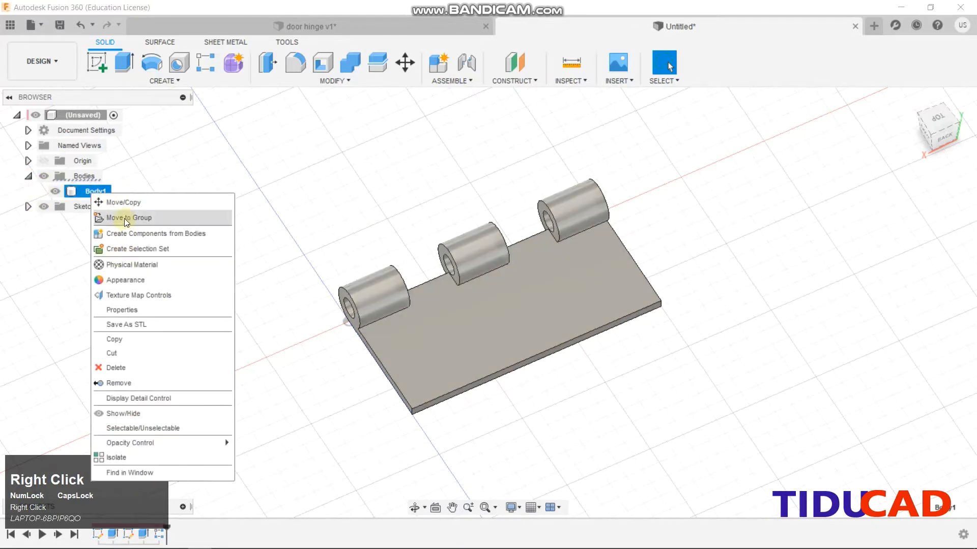
click(128, 234)
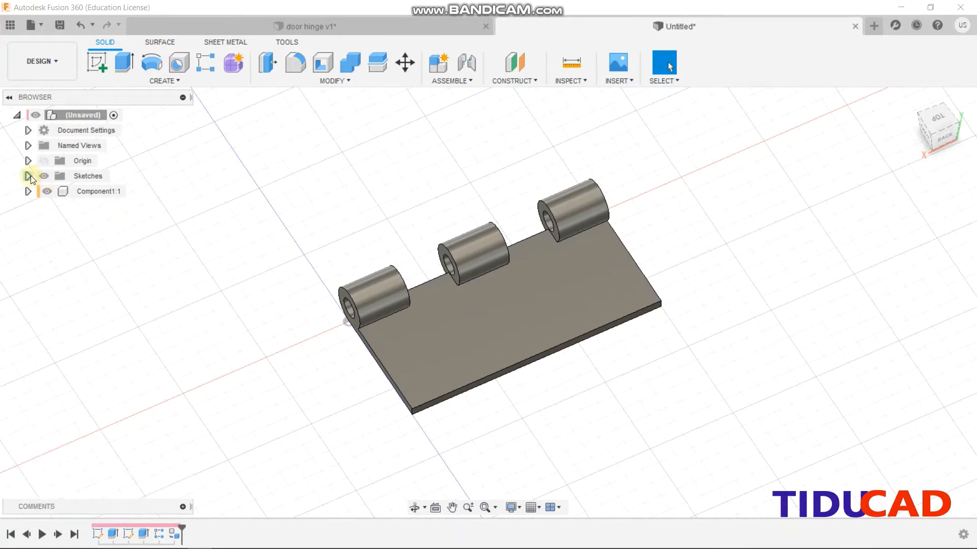
Hide Component1:1 and make Sketch1 and Sketch2 visible
click(47, 192)
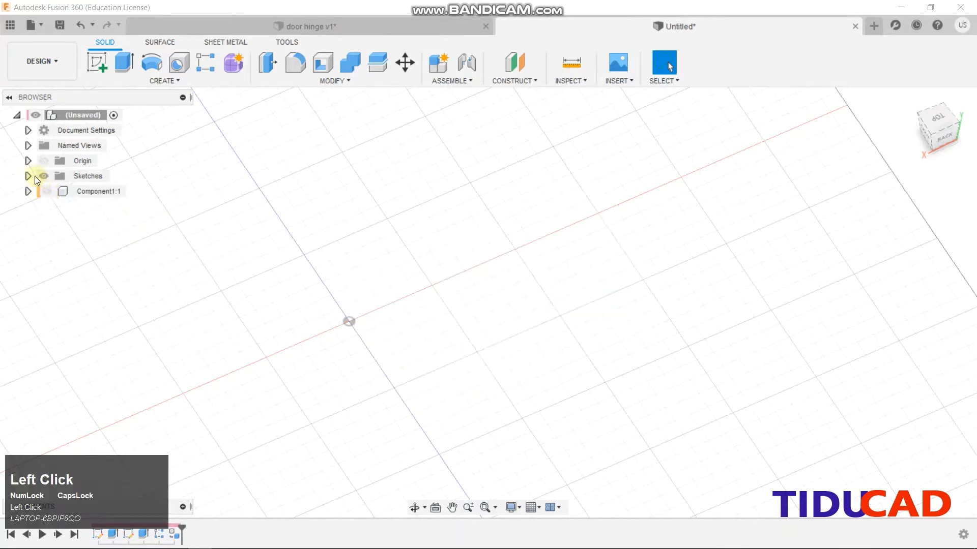
click(29, 176)
click(60, 189)
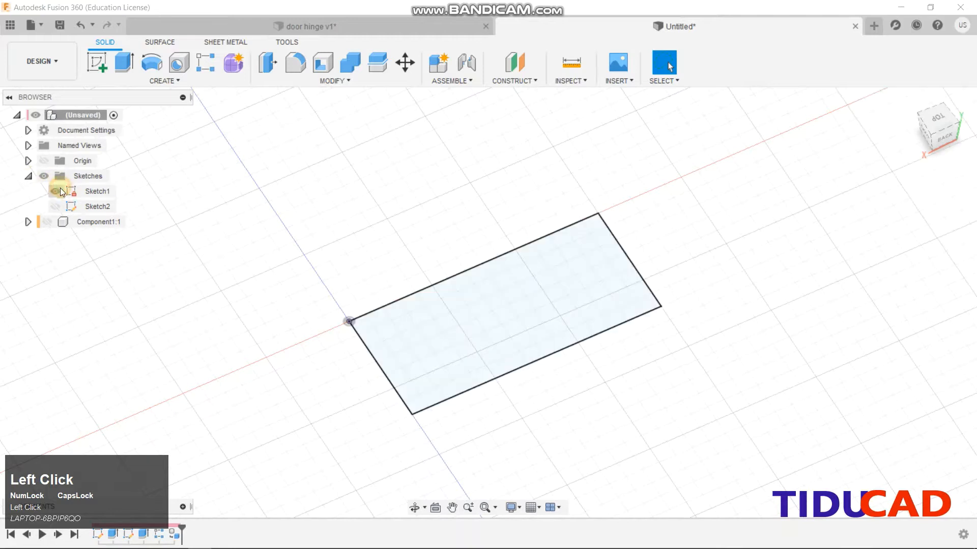
click(58, 203)
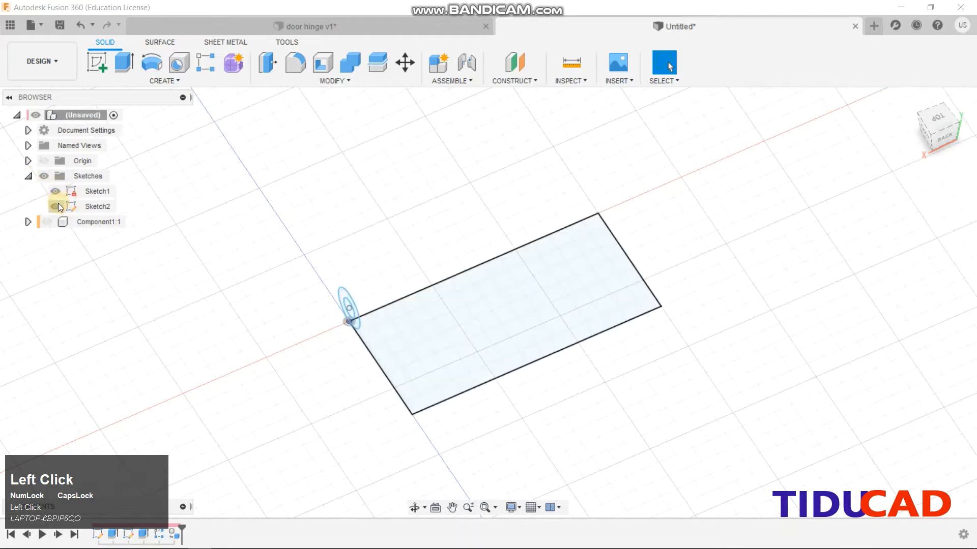
Extrude the rectangle 5 mm into a new plate body, Body2
click(123, 62)
click(414, 319)
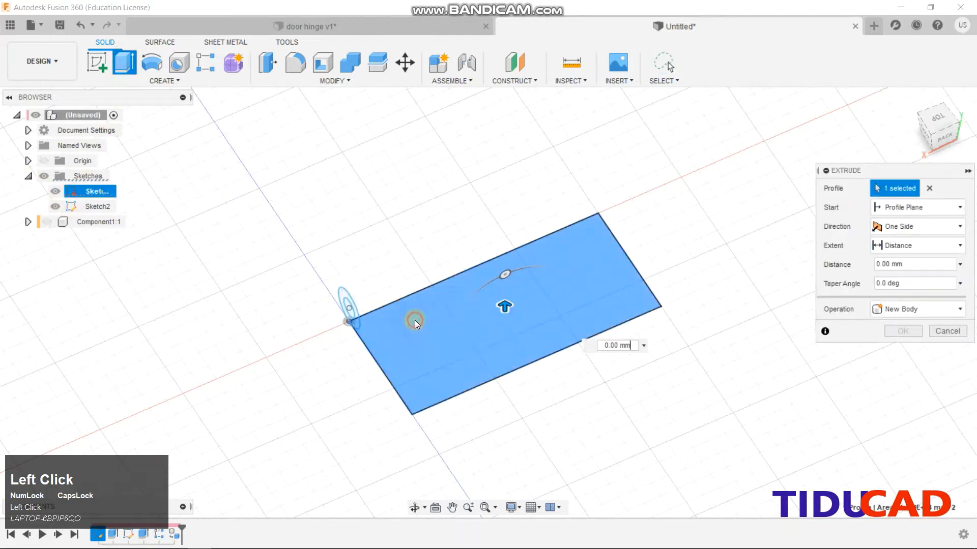
text(5)
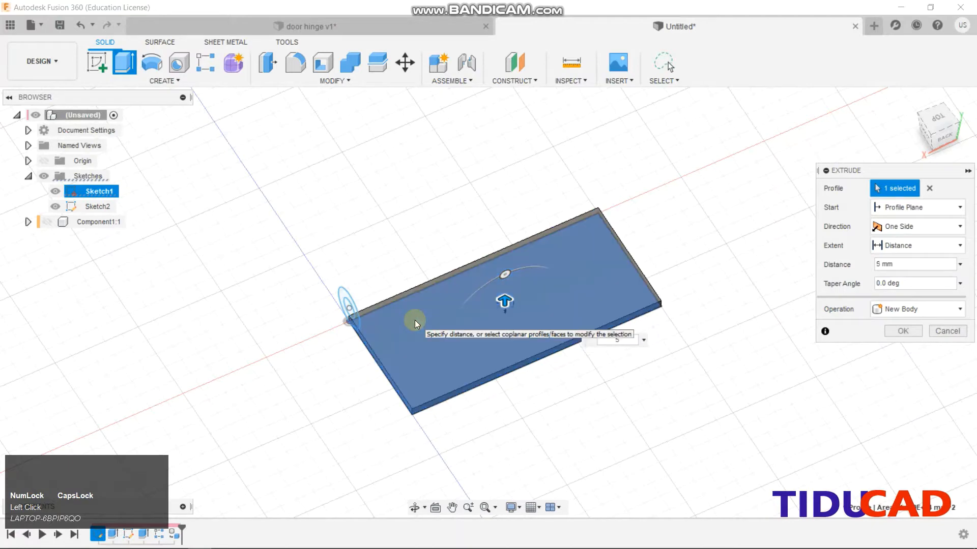
key(Return)
scroll(321, 254, up, 3)
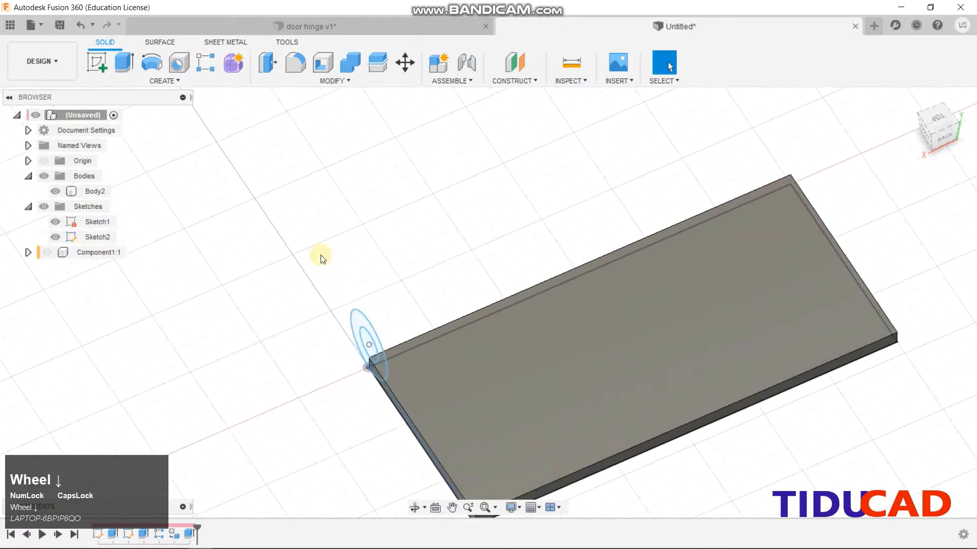
click(358, 318)
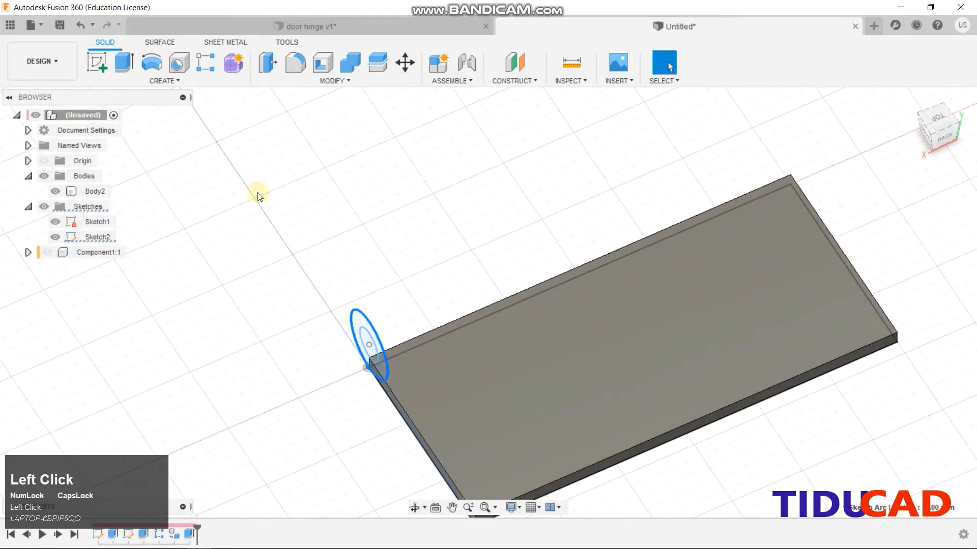
Extrude the ring from an offset plane 30 mm in from the plate's end
click(124, 62)
click(483, 371)
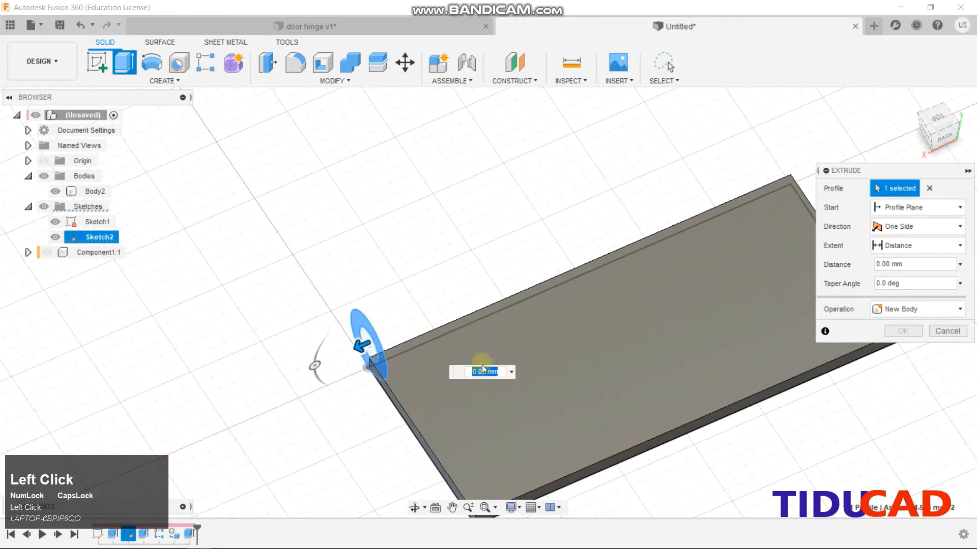
click(898, 226)
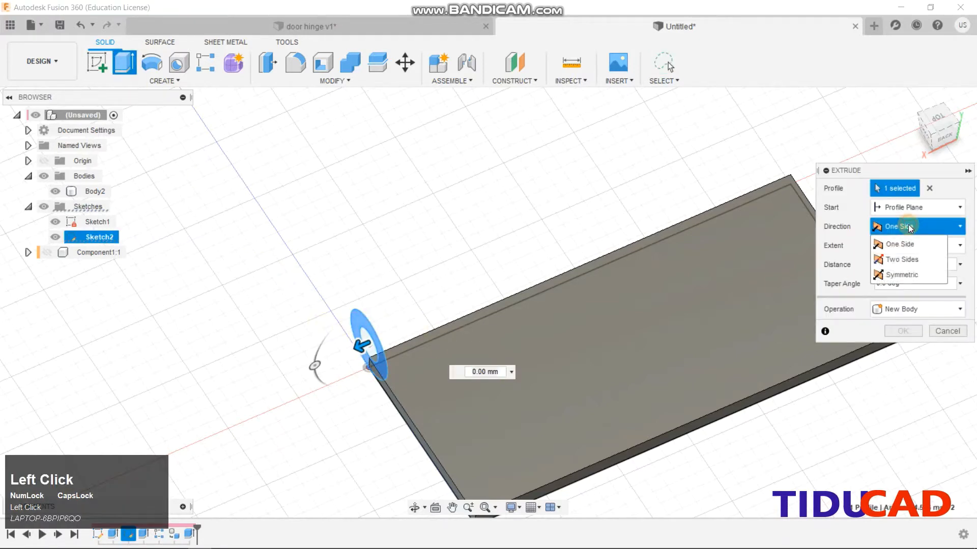
click(911, 209)
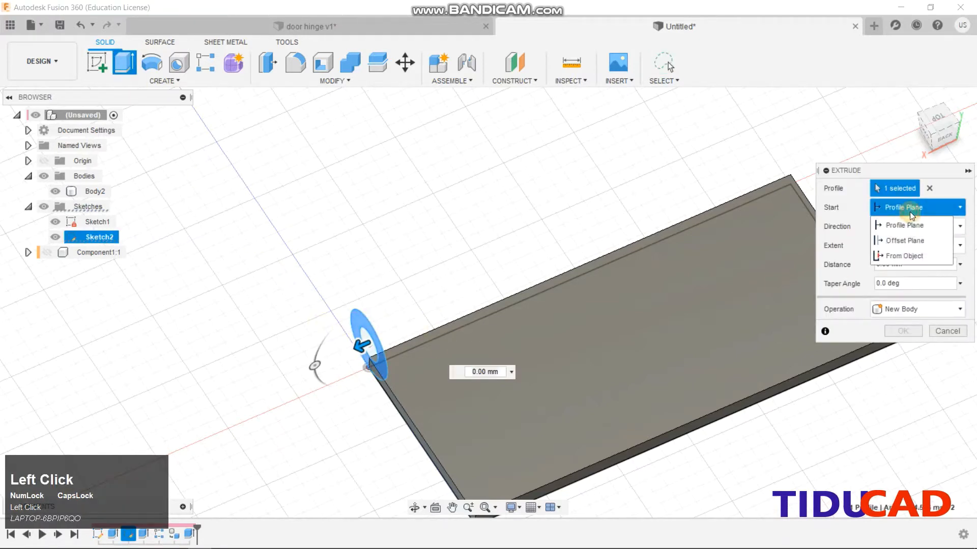
click(910, 245)
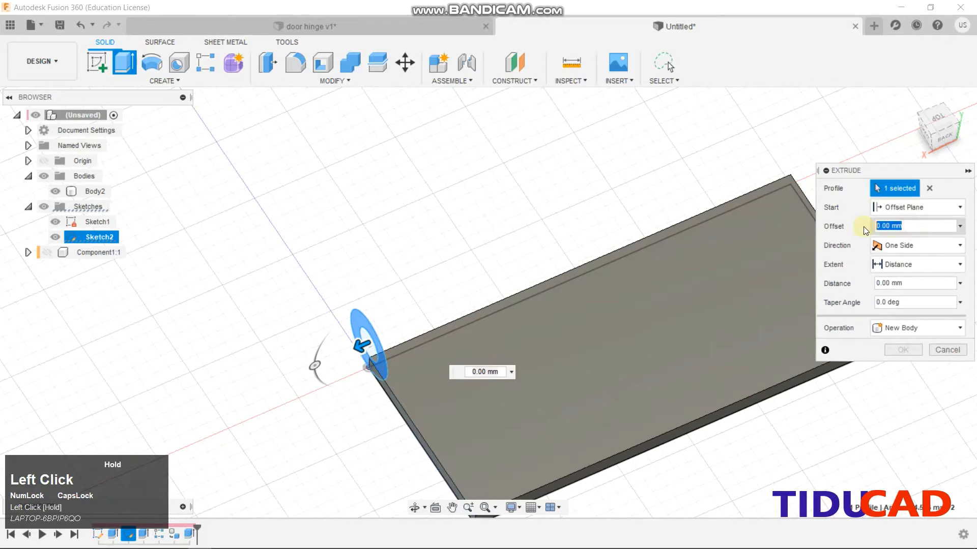
text(30)
key(Return)
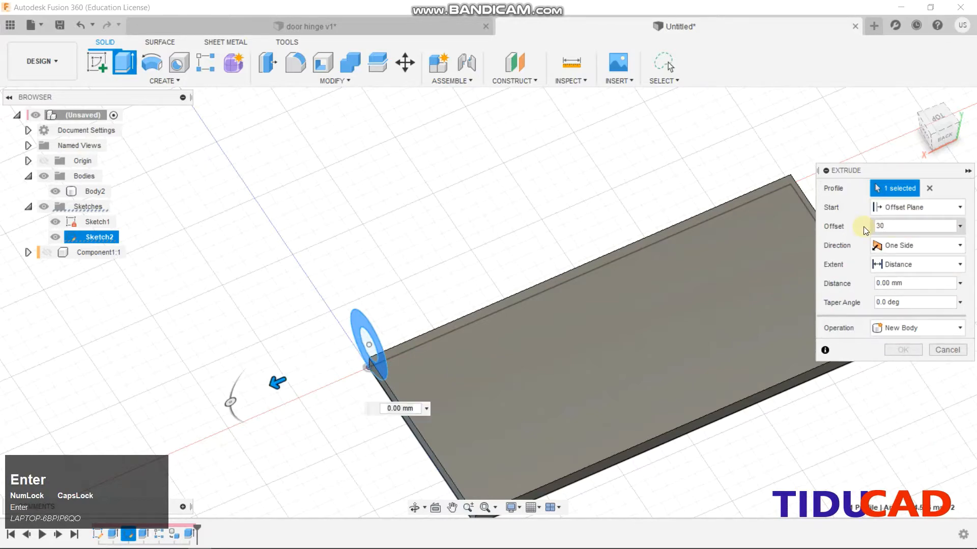
click(882, 230)
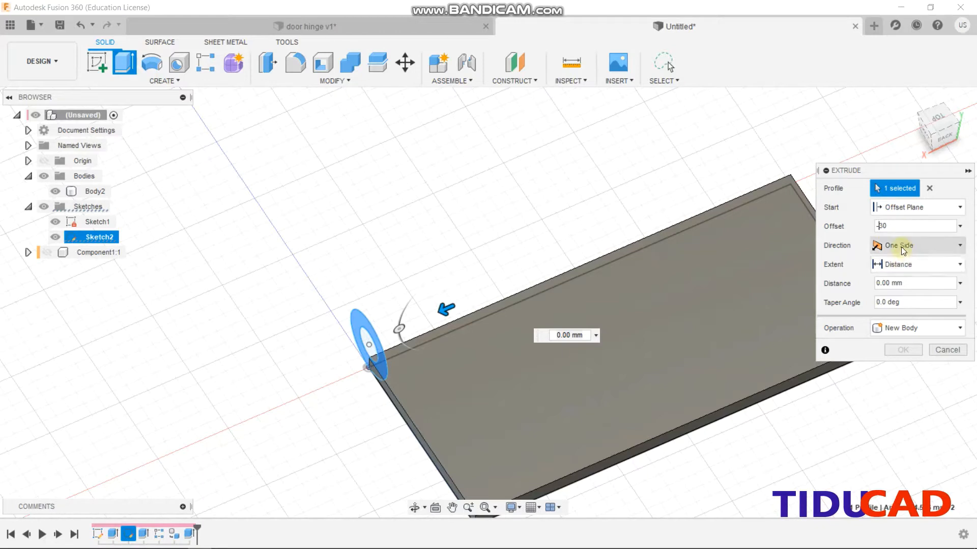
Set the knuckle extrusion distance to -30 mm, joined to the plate, and confirm
click(906, 283)
drag(854, 285, 847, 284)
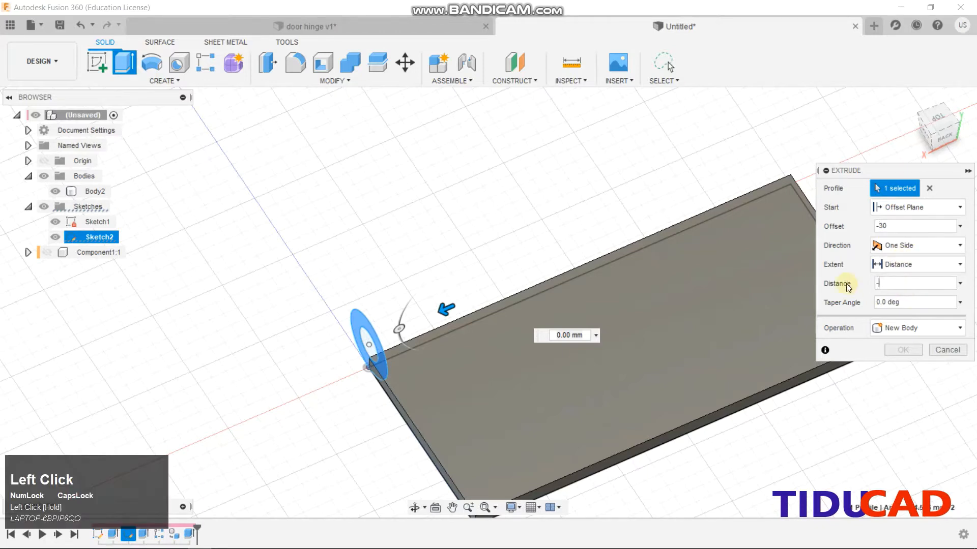
text(-30)
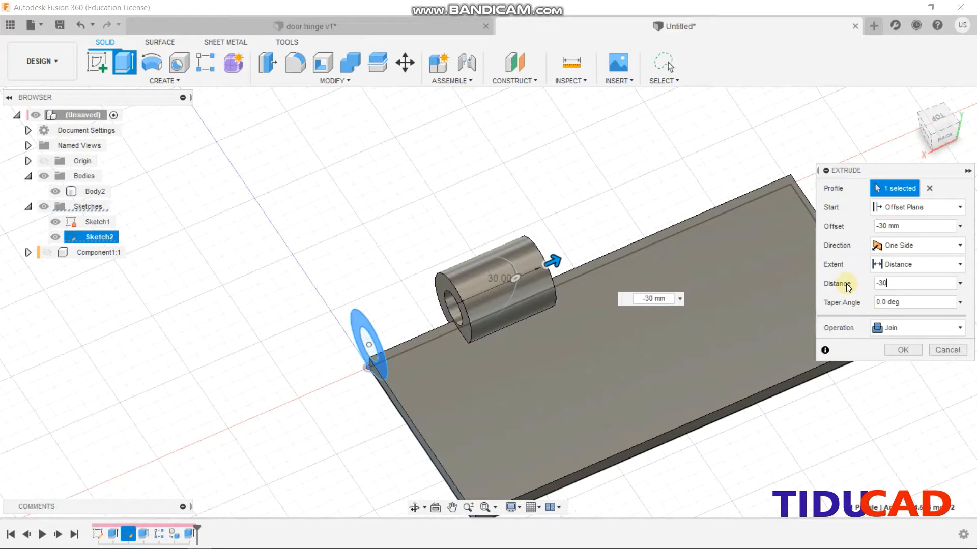
click(900, 351)
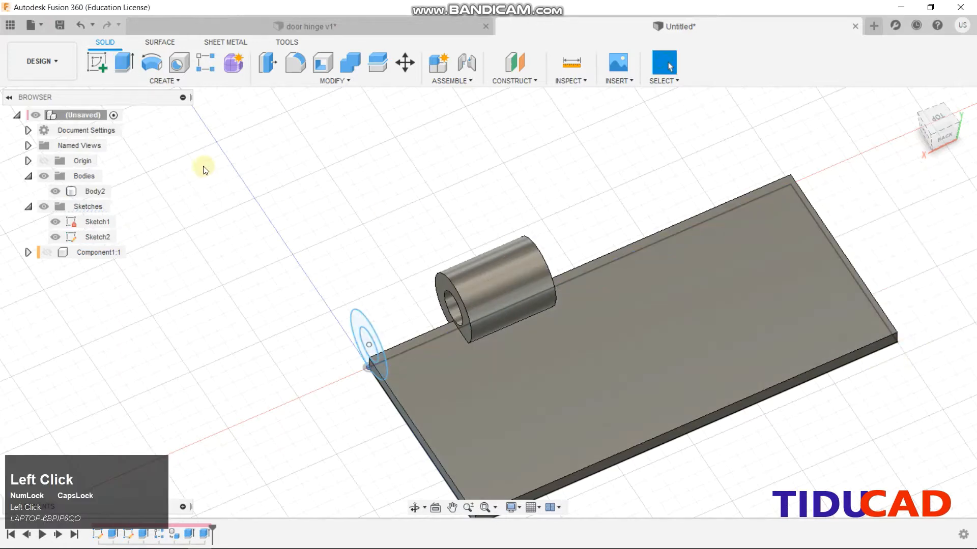
click(148, 80)
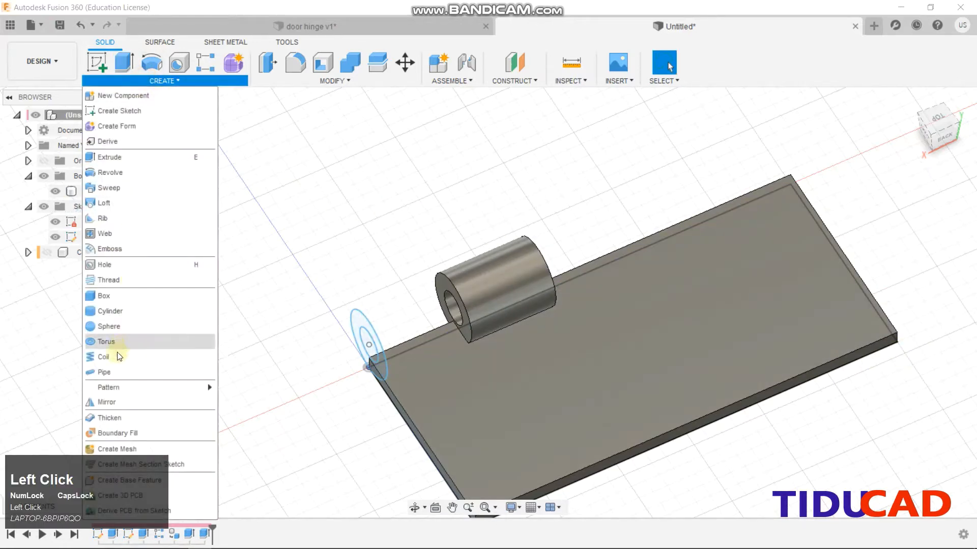
Start a rectangular pattern of the knuckle along the plate's long edge
click(113, 387)
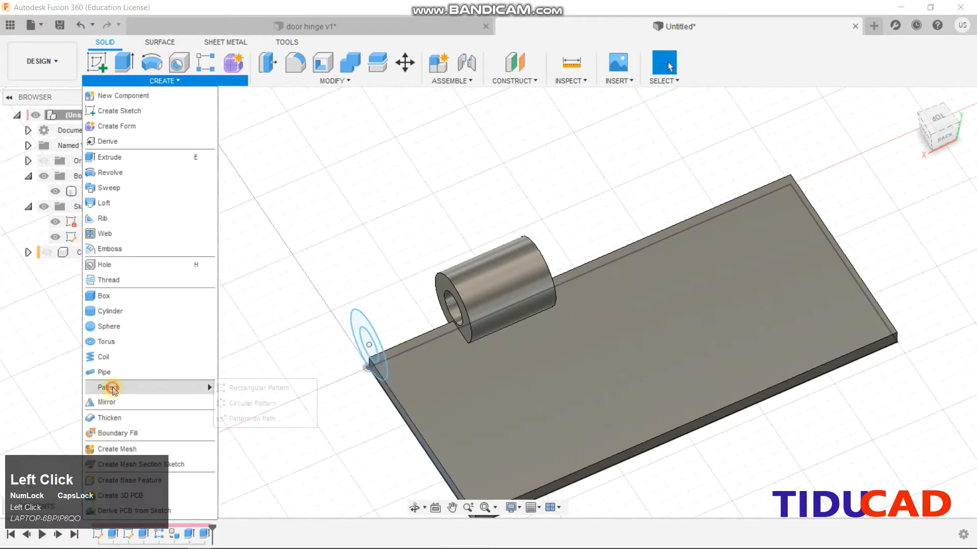
click(510, 277)
click(899, 226)
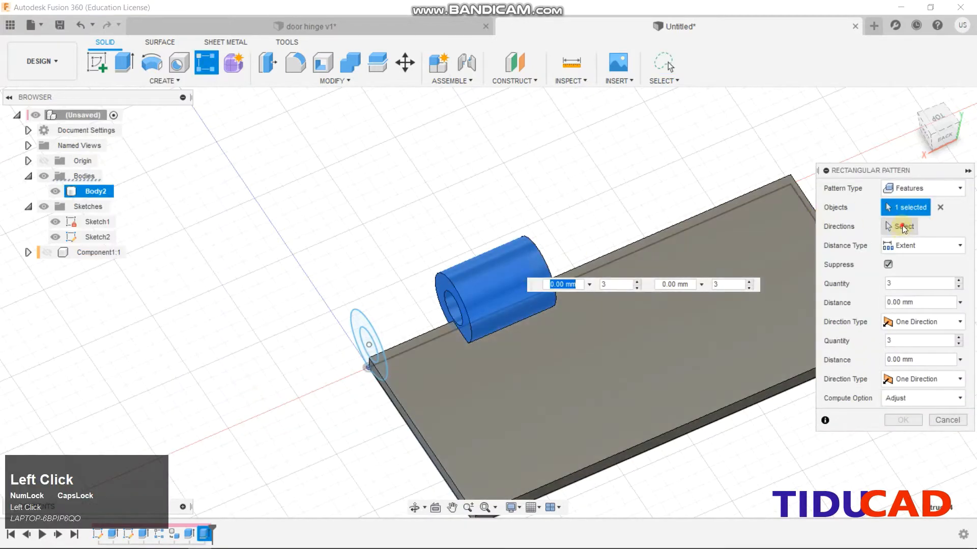
click(644, 235)
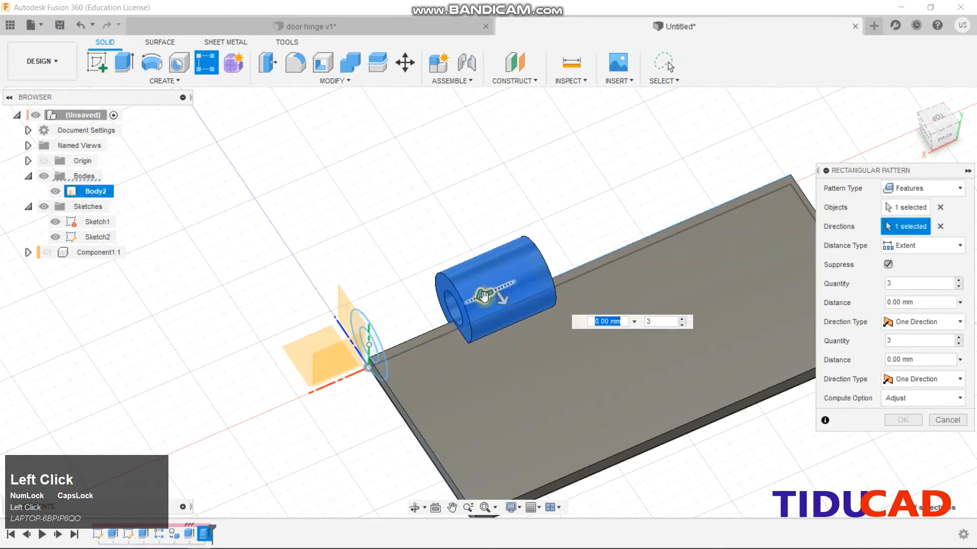
drag(486, 297, 791, 283)
Set the pattern to 2 copies spaced -60 mm apart and confirm it
click(885, 283)
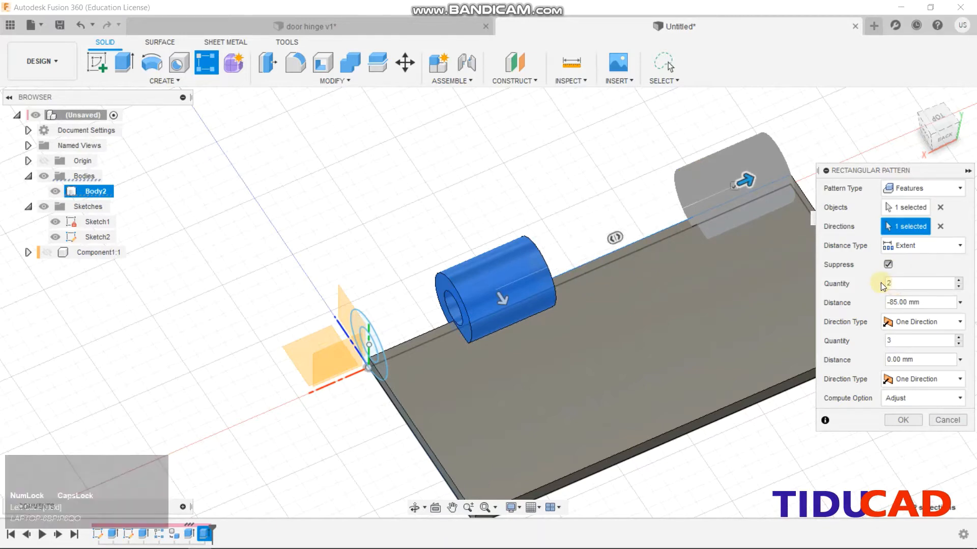
click(905, 302)
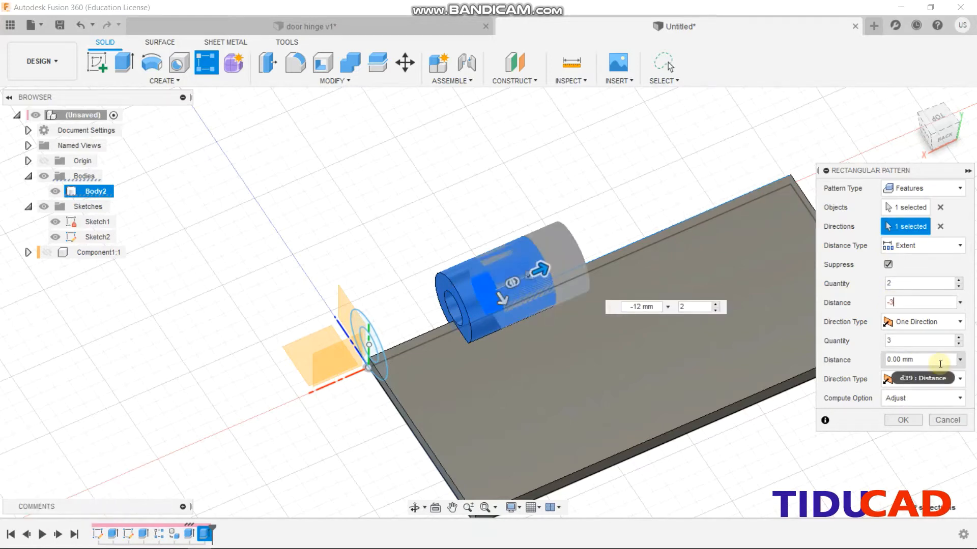
key(BackSpace)
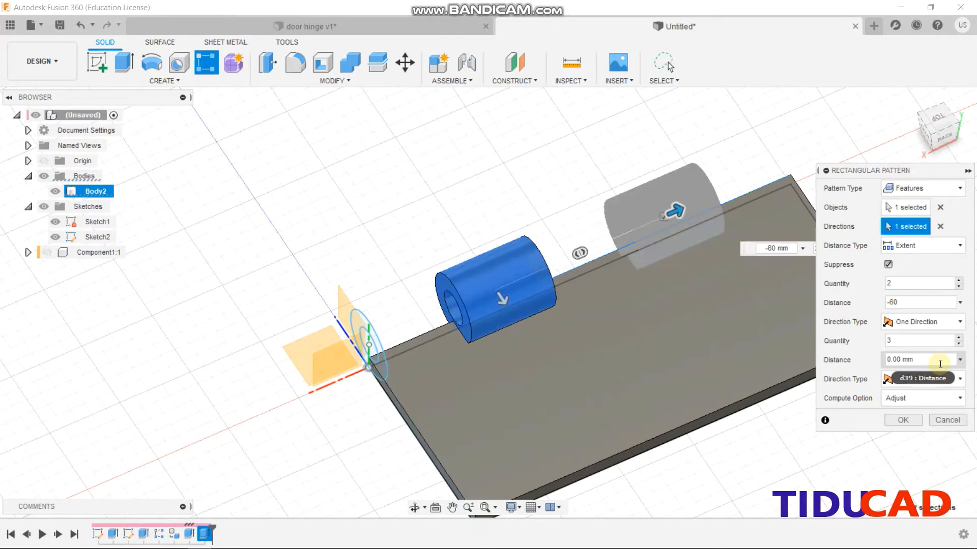
scroll(878, 183, up, 1)
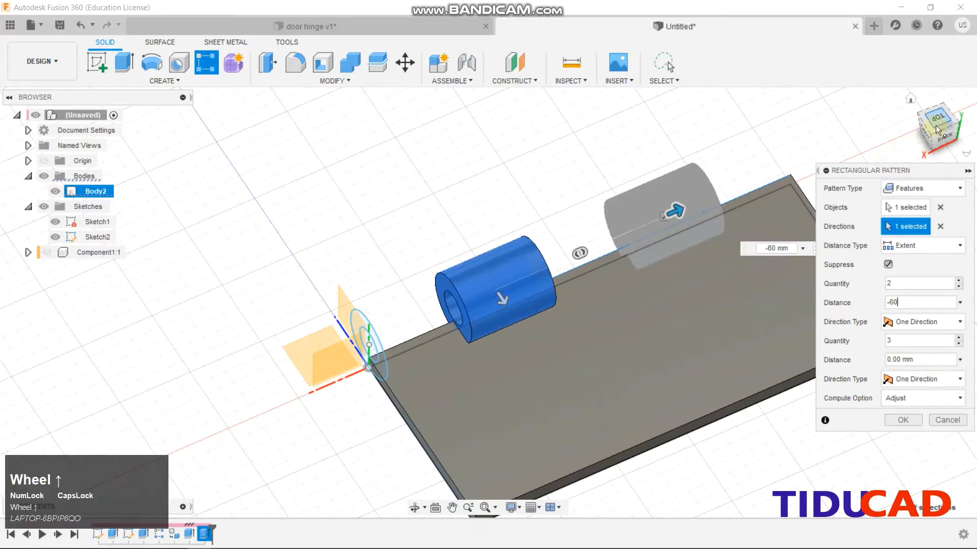
drag(939, 123, 895, 120)
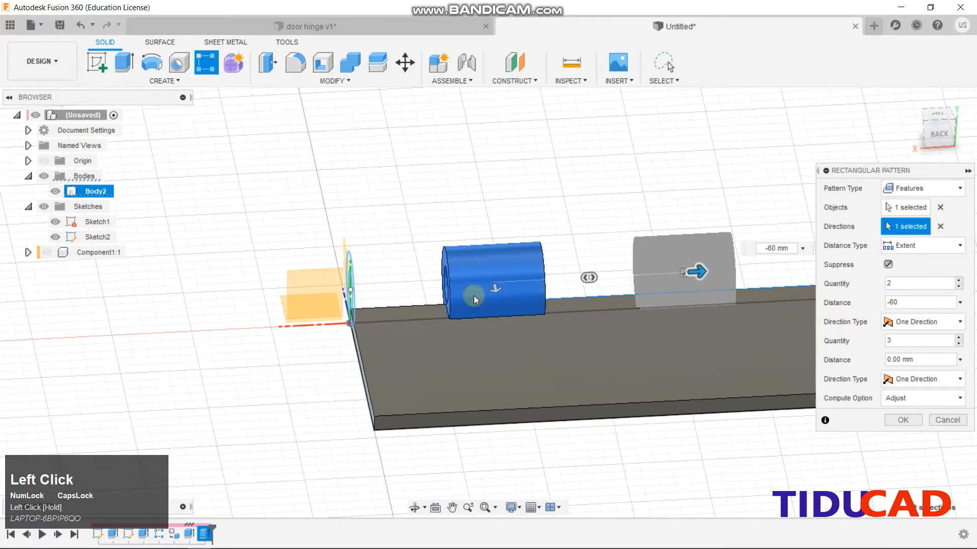
scroll(617, 337, down, 3)
middle_drag(639, 359, 620, 356)
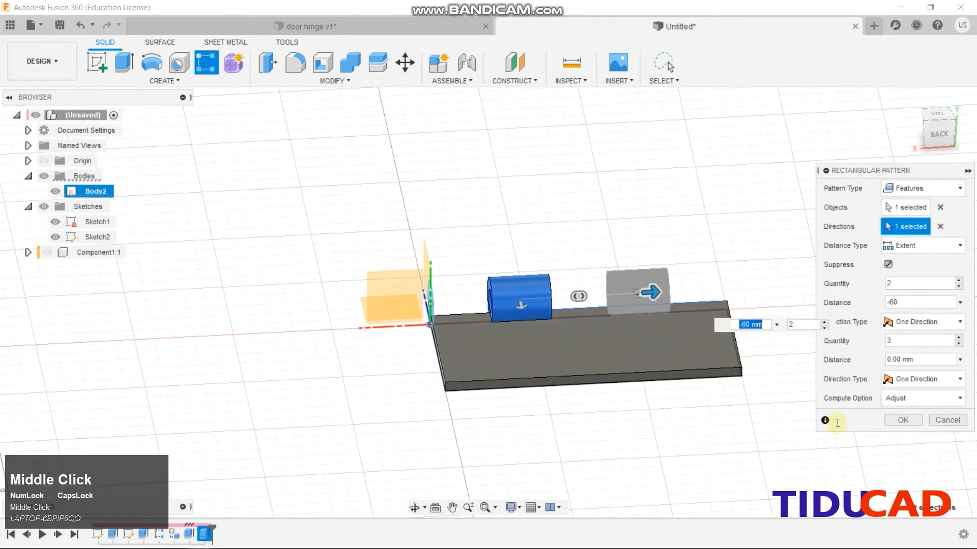
click(901, 420)
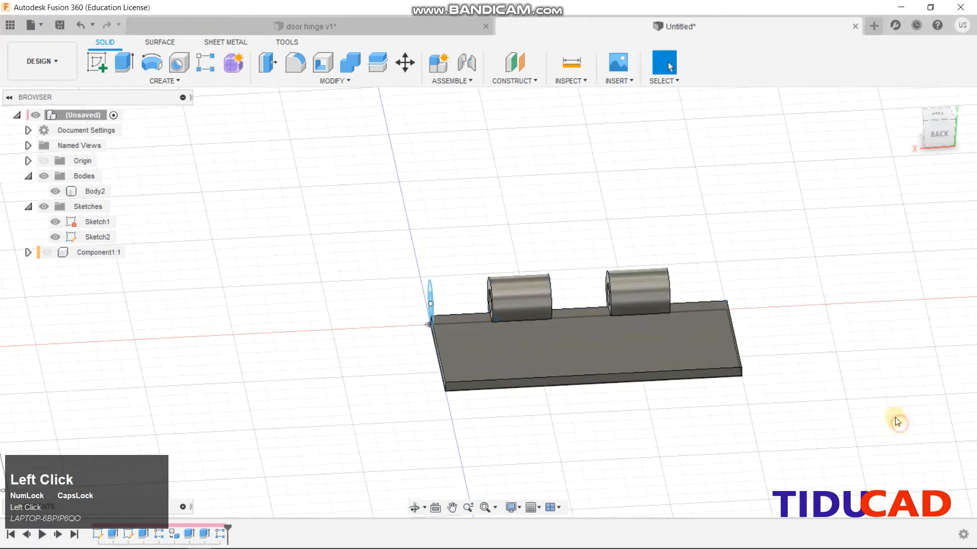
click(910, 126)
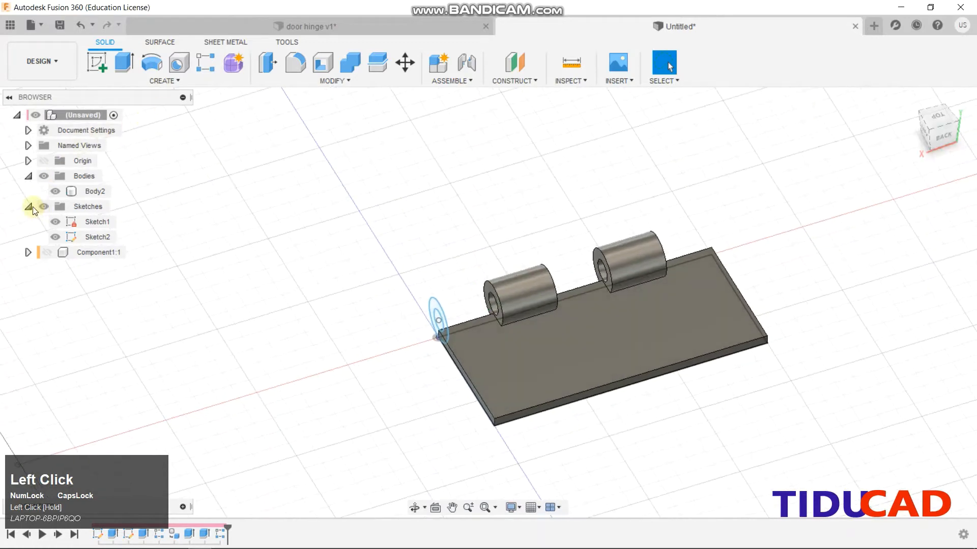
Hide the Sketches folder, keeping the original component hidden
click(29, 206)
click(43, 206)
click(46, 221)
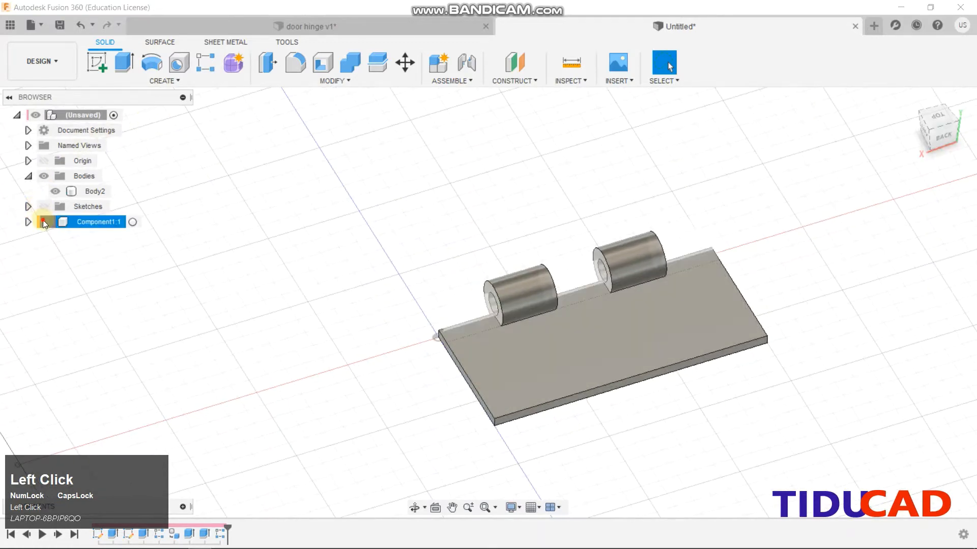
click(46, 222)
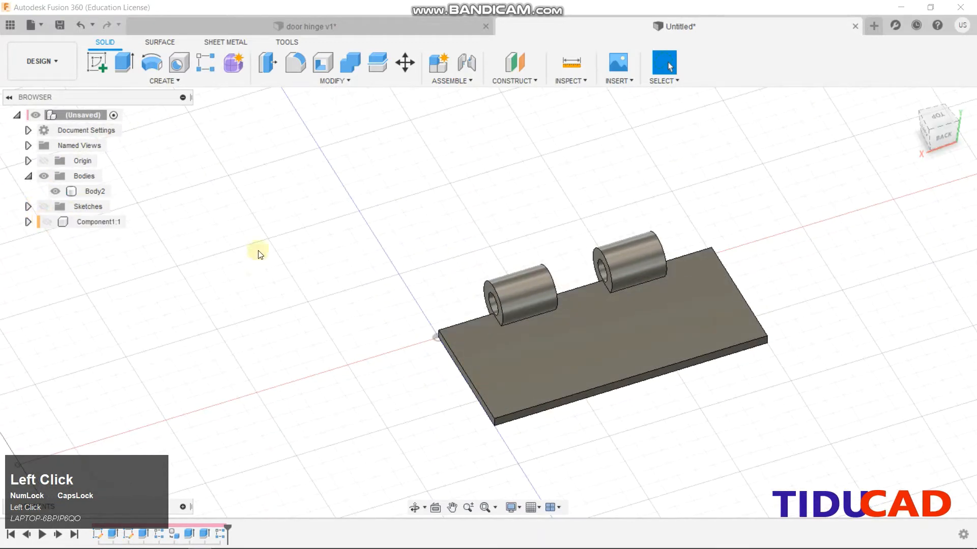
Start a fillet and select six edges of the Body2 plate
click(294, 72)
scroll(444, 388, up, 3)
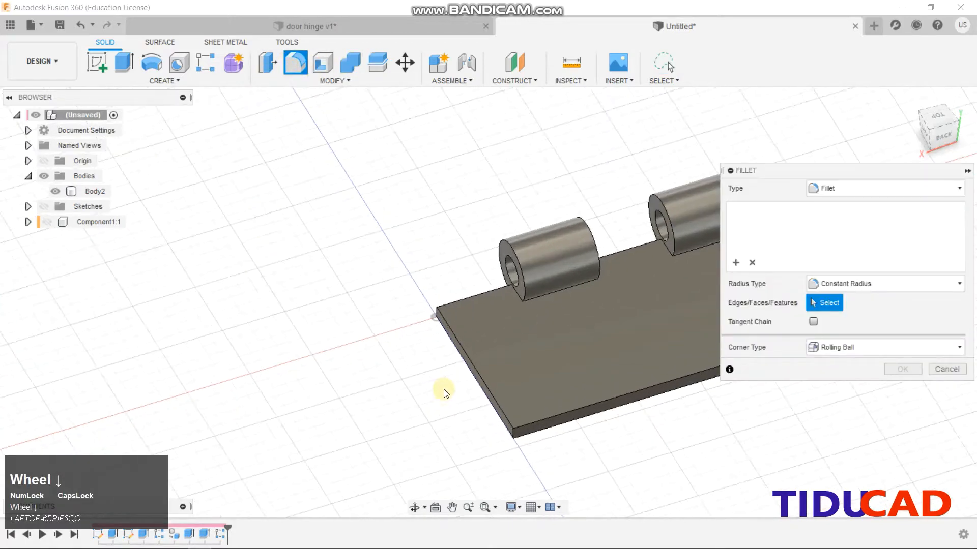
click(467, 352)
click(467, 362)
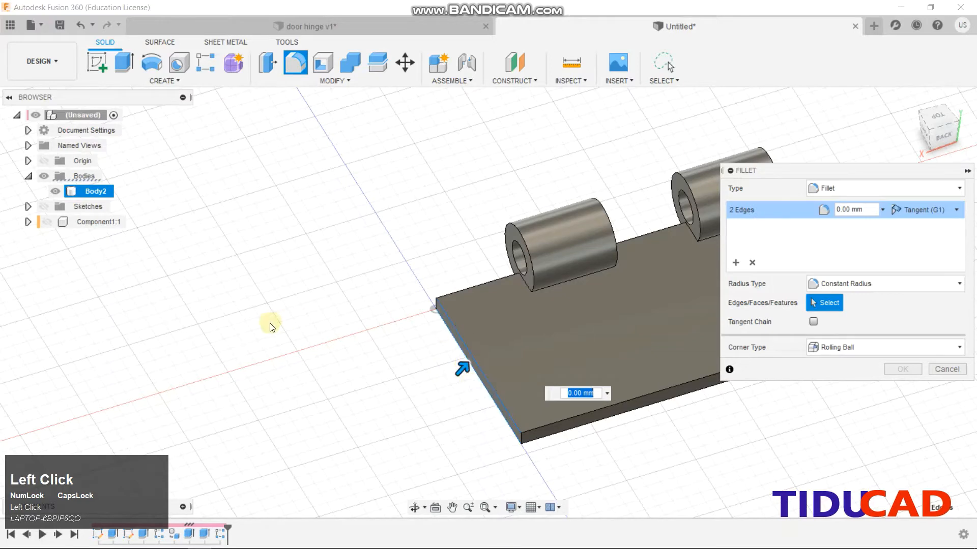
scroll(70, 295, up, 2)
click(482, 340)
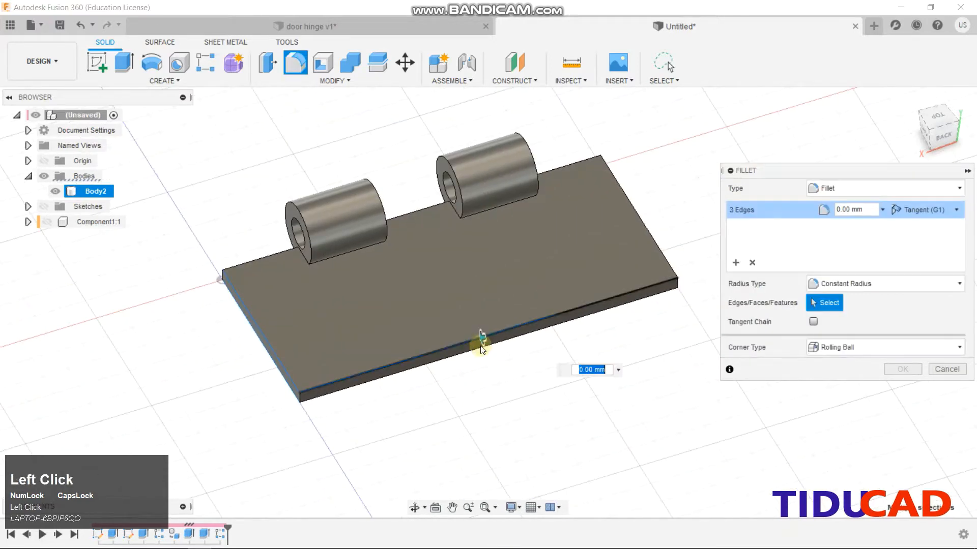
click(481, 340)
shift+middle_drag(562, 397, 493, 397)
click(495, 381)
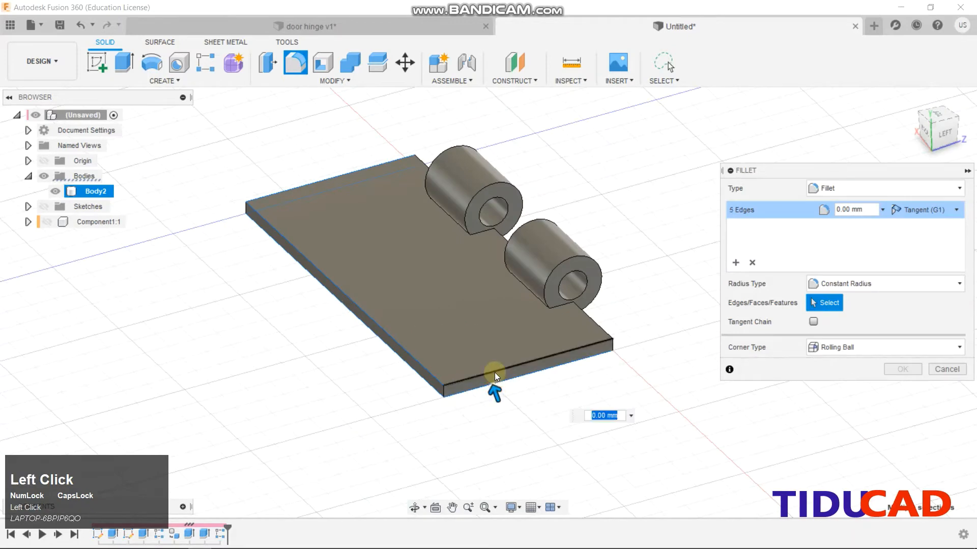
click(494, 373)
Apply a 1 mm fillet radius to the selected plate edges
text(1)
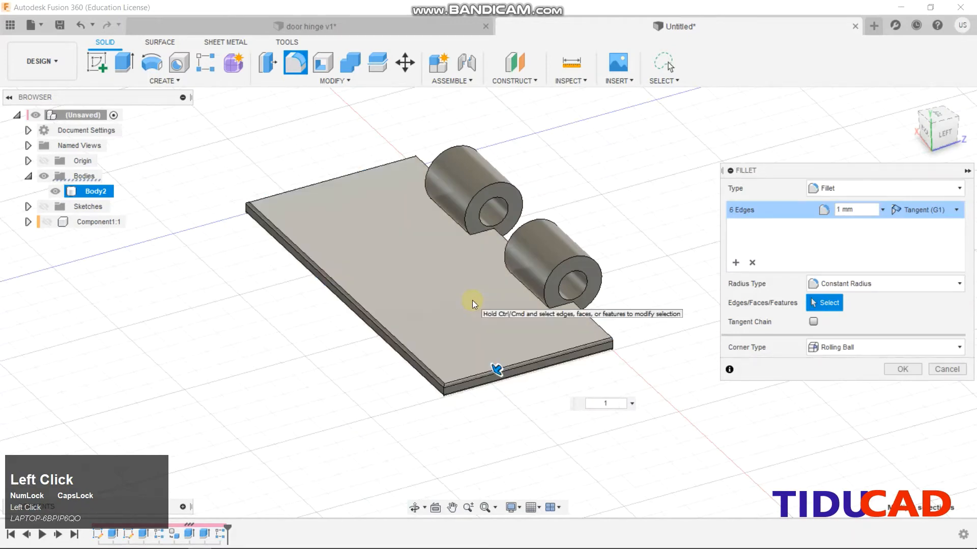
key(Return)
scroll(472, 300, up, 2)
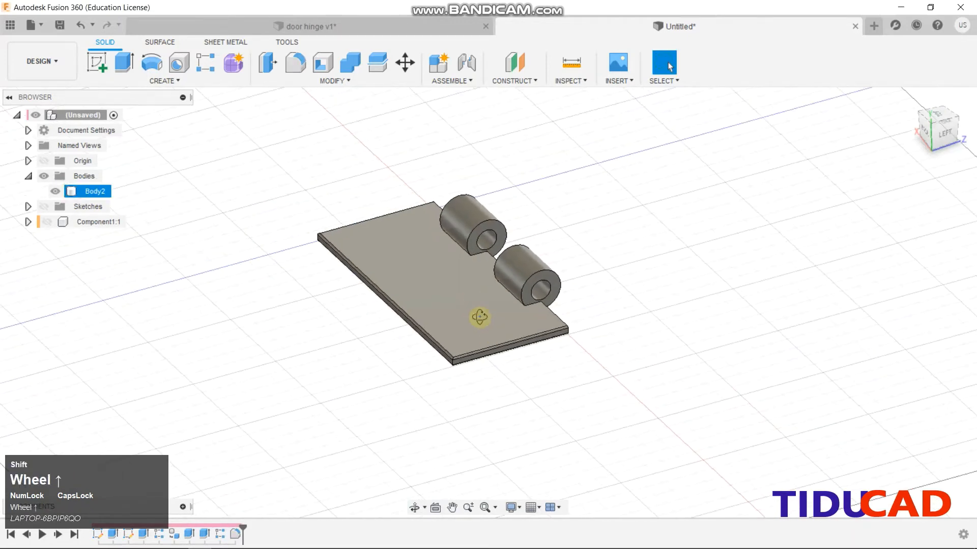
shift+middle_drag(472, 300, 43, 223)
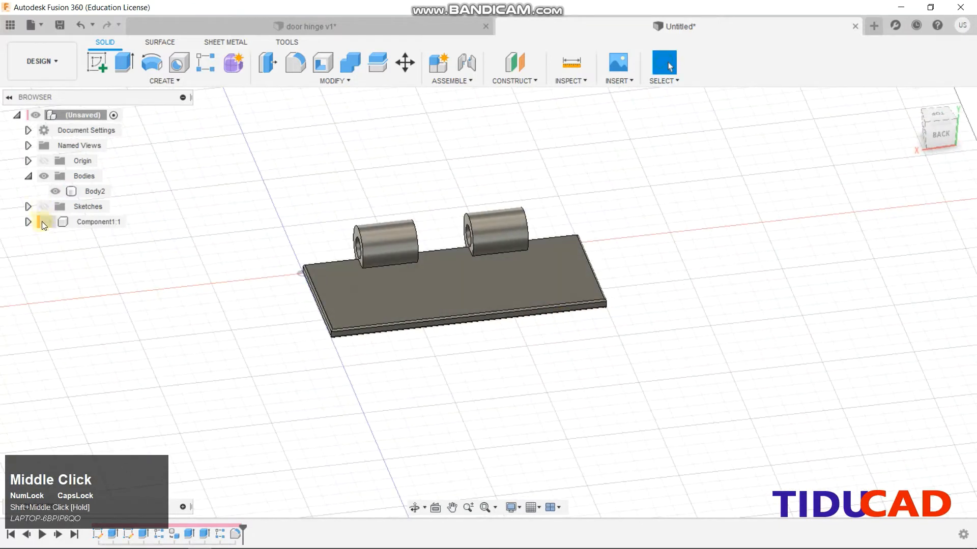
right_click(87, 191)
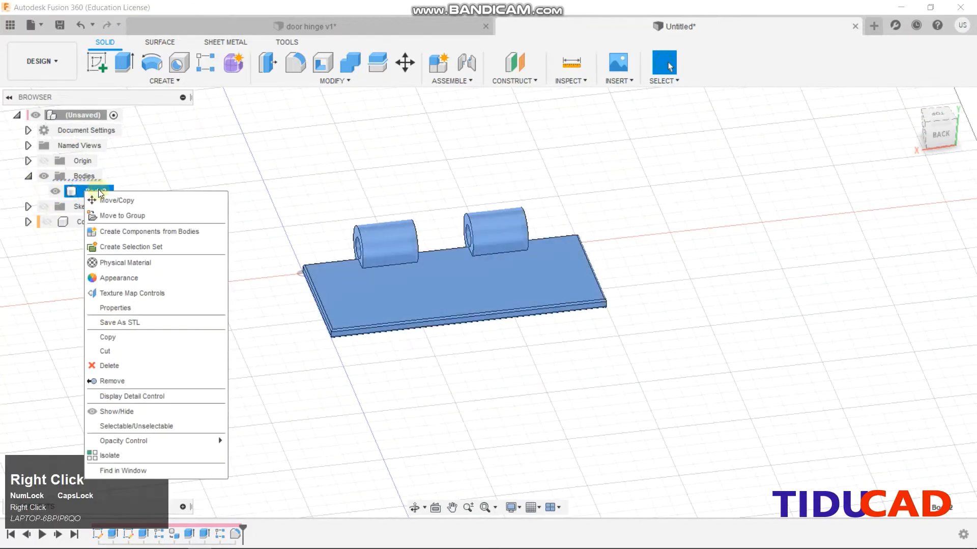
Convert Body2 into Component2:1, keep both hinge leaves hidden after a fit check, and begin a new sketch
click(123, 231)
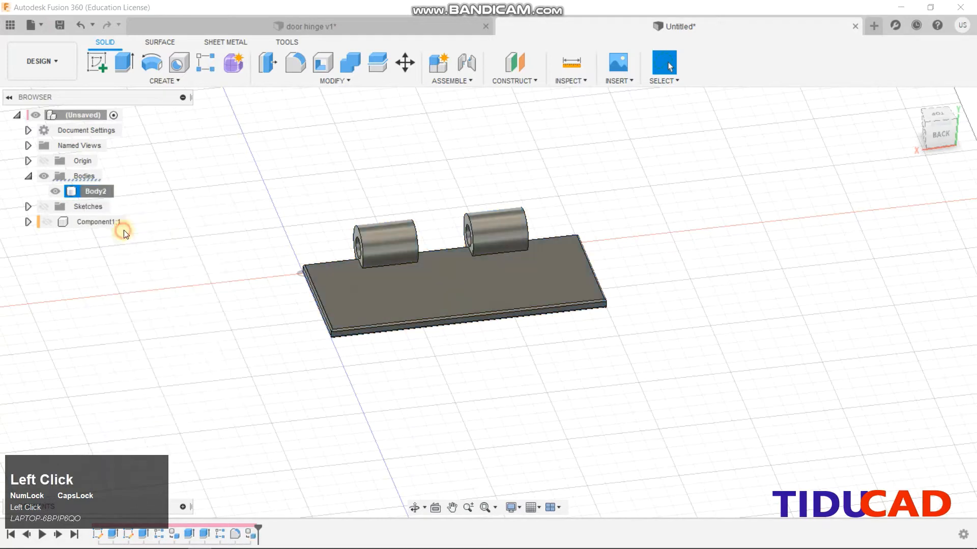
click(46, 207)
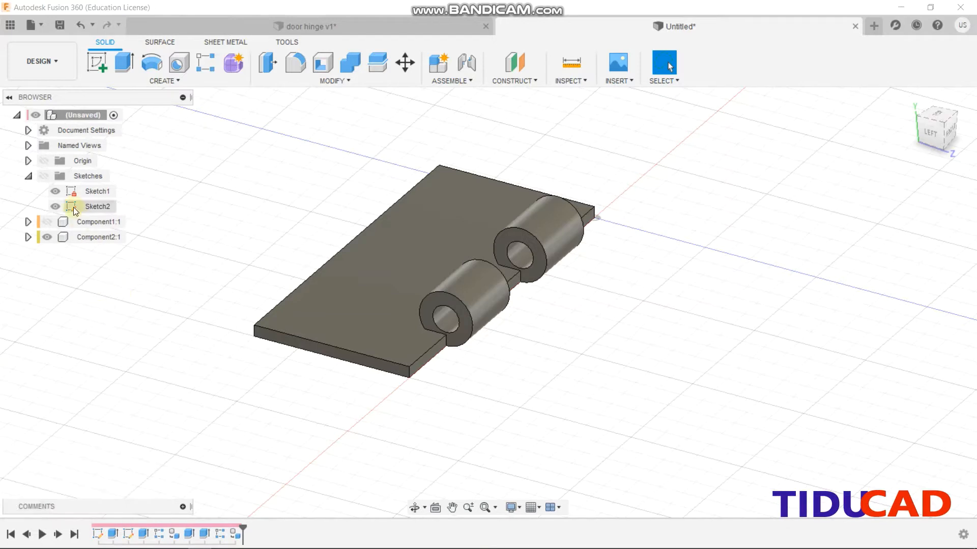
click(47, 222)
click(46, 222)
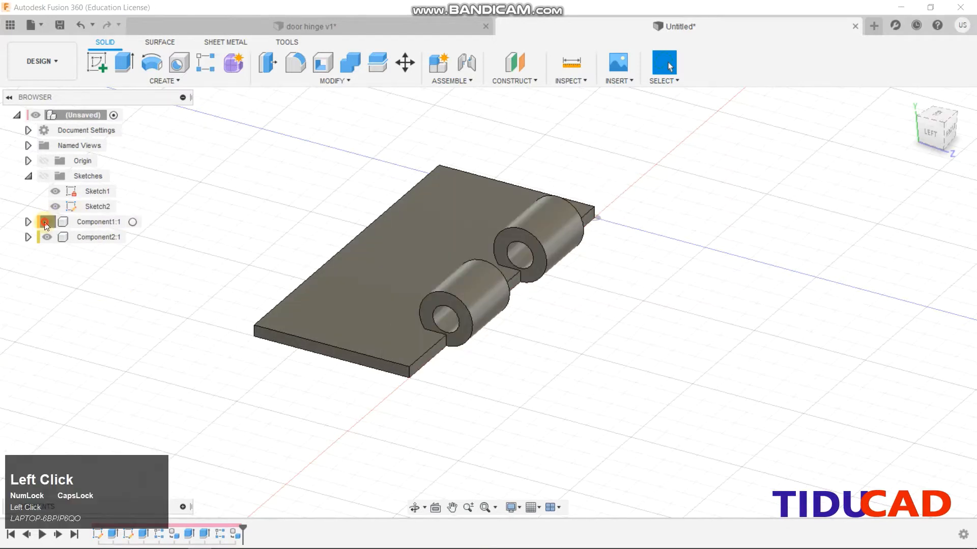
click(45, 223)
click(45, 223)
click(97, 63)
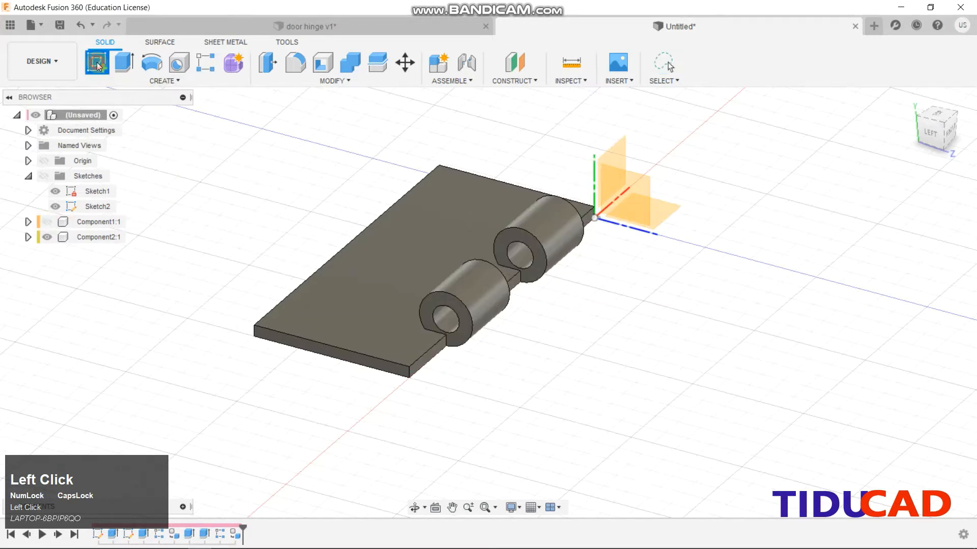
Draw a 12 × 5 mm rectangle on the hinge's end face beside the knuckle and finish Sketch3
click(358, 360)
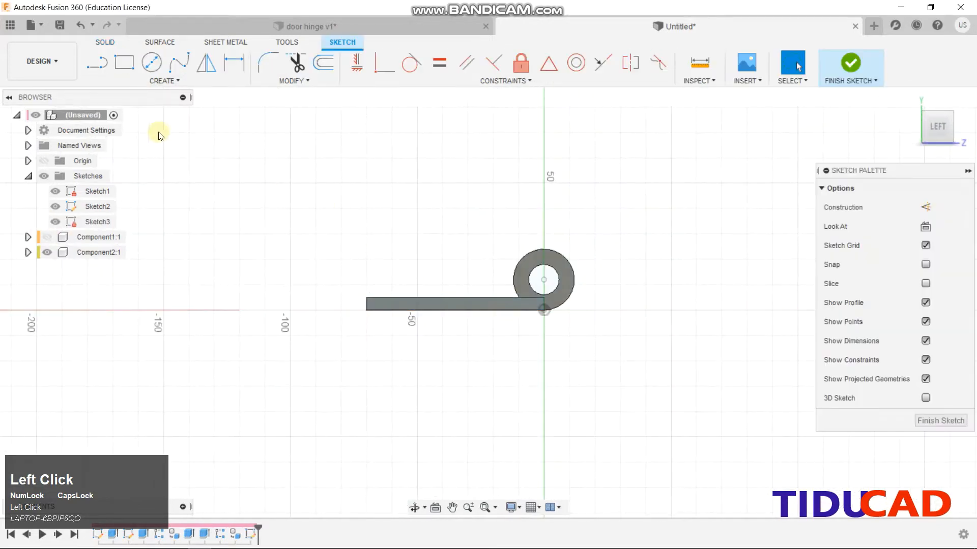
click(124, 66)
scroll(512, 282, up, 5)
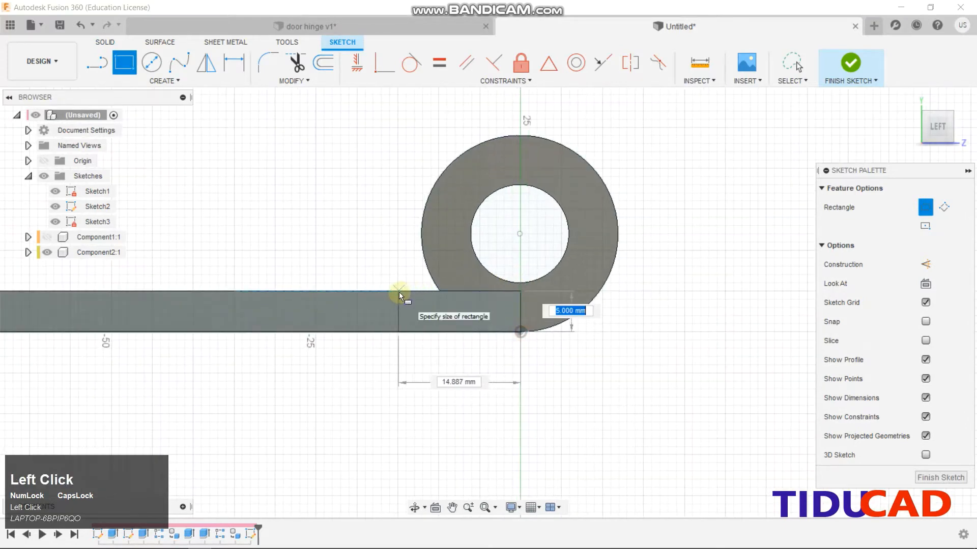
text(12)
key(Tab)
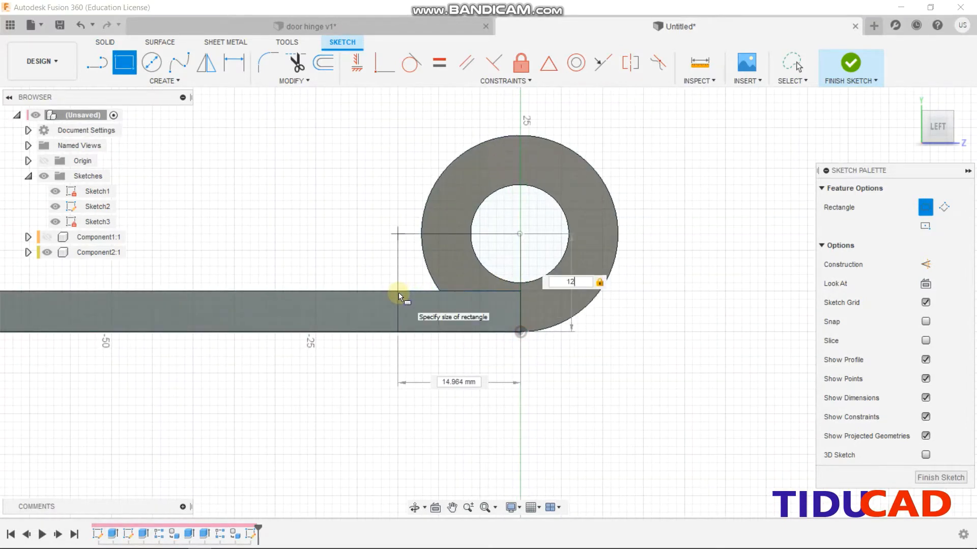
text(5)
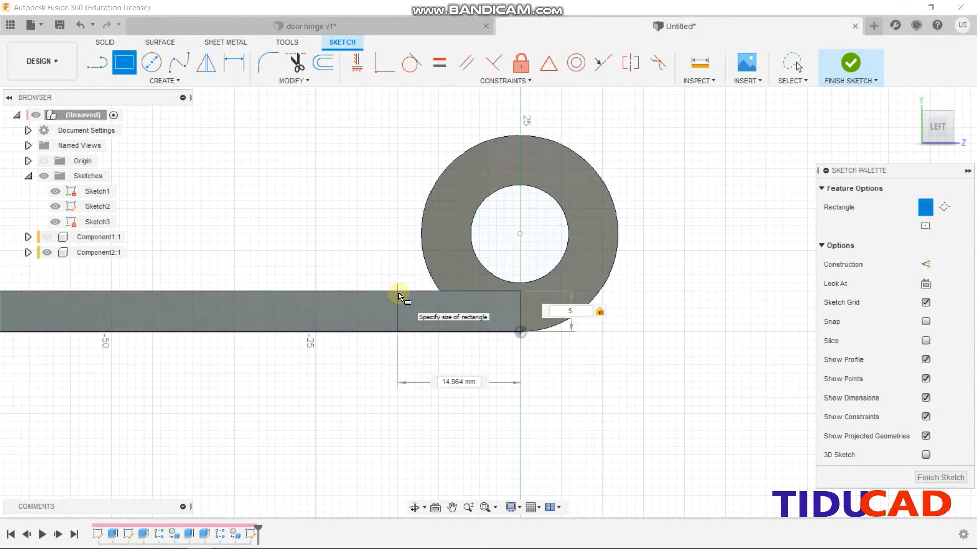
key(Tab)
text(12)
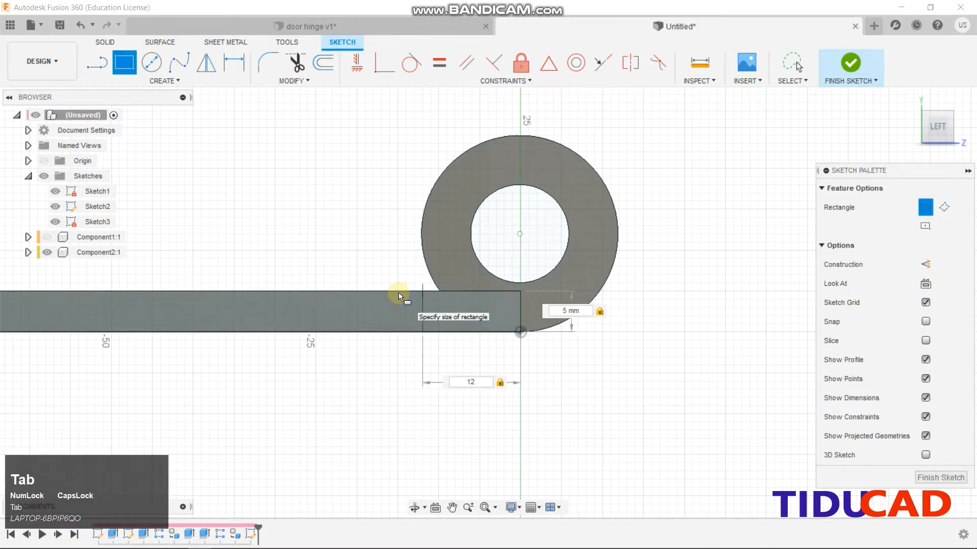
key(Return)
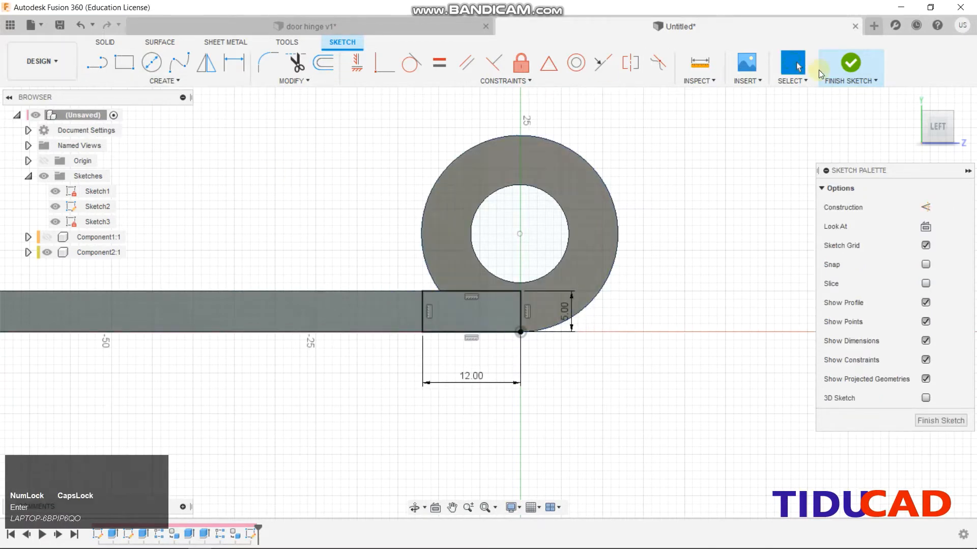
click(850, 63)
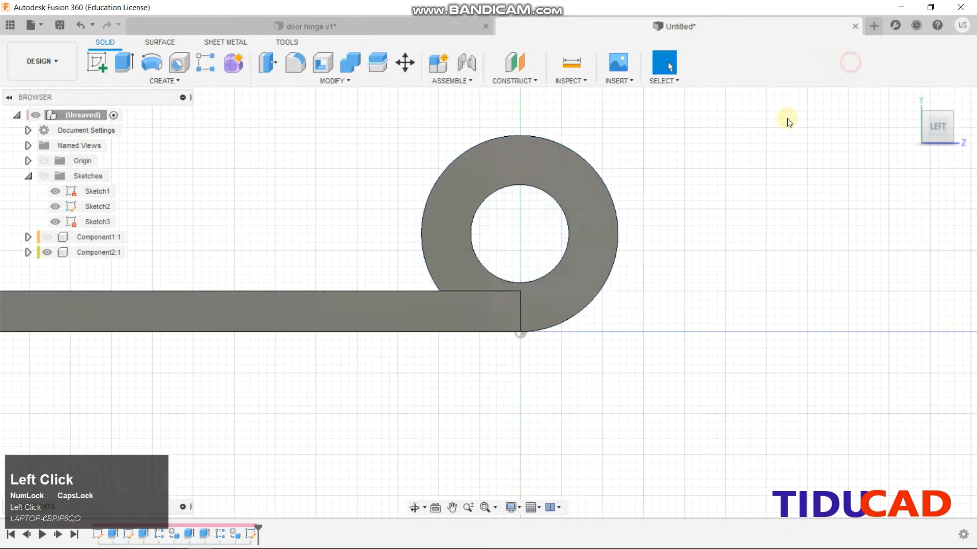
Extrude the rectangle profile -30 mm as a cut, notching the plate beside the front knuckle
click(97, 222)
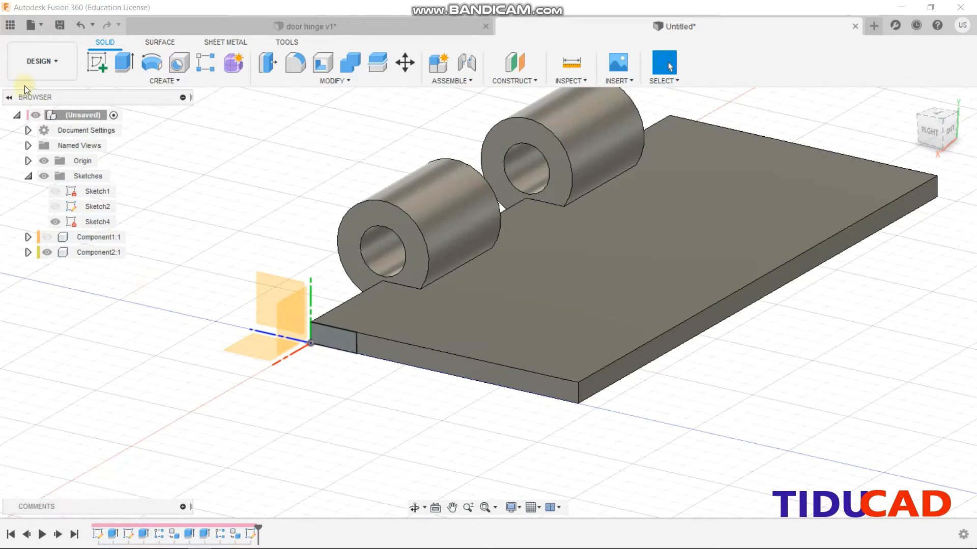
click(133, 61)
drag(327, 340, 423, 303)
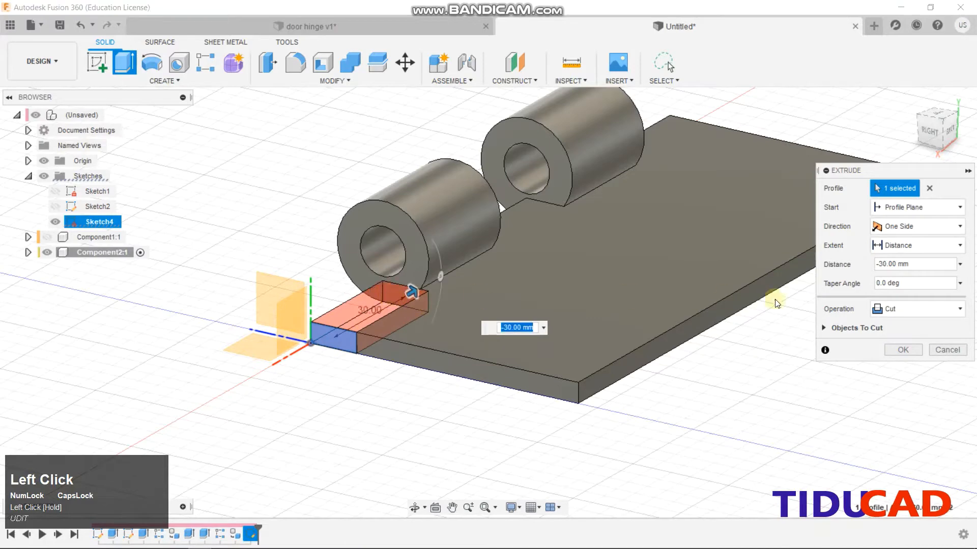
click(900, 351)
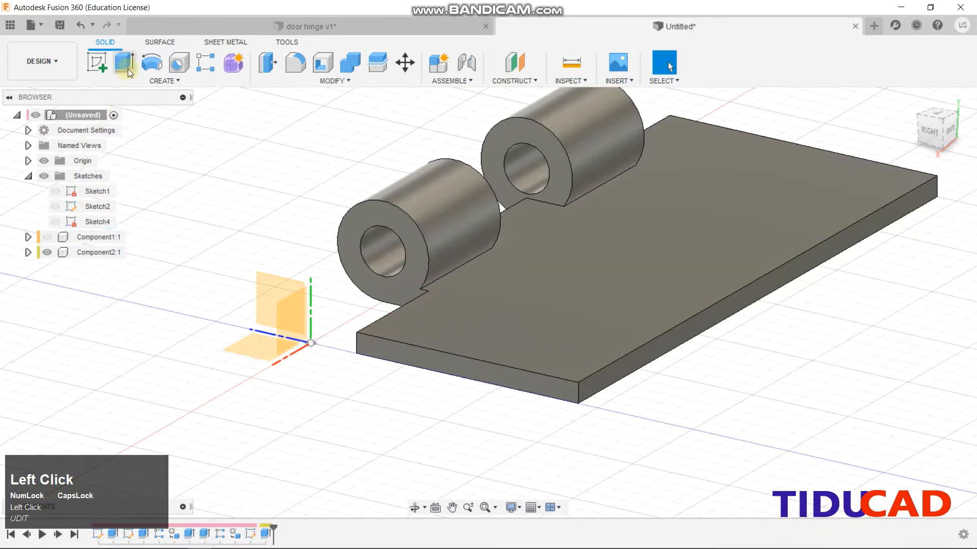
click(121, 82)
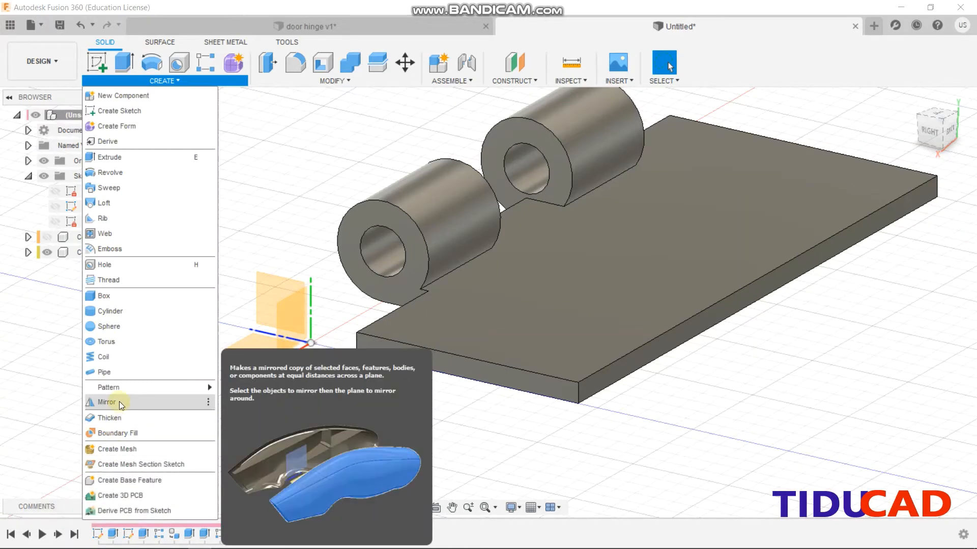
Start a rectangular pattern of the notch cut directed along the hinge's long edge
click(118, 386)
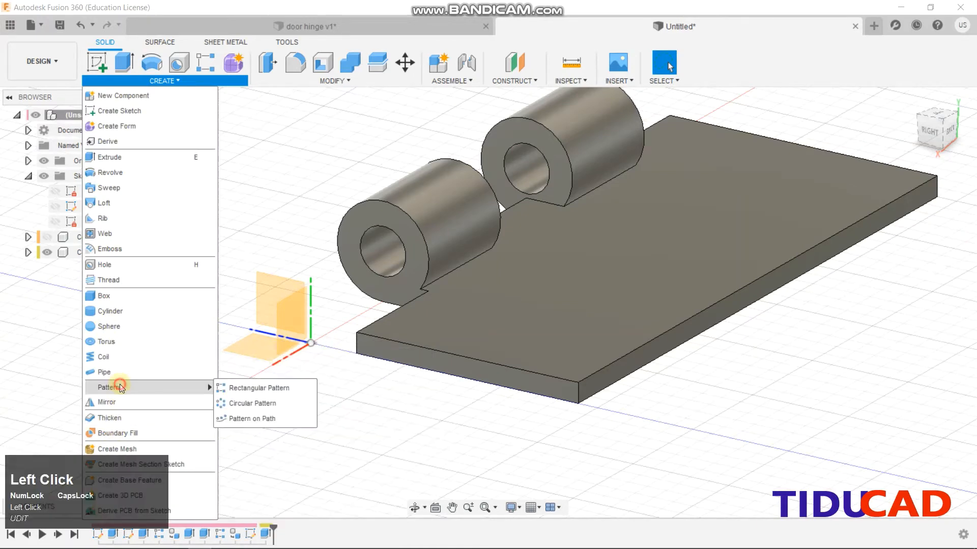
click(235, 388)
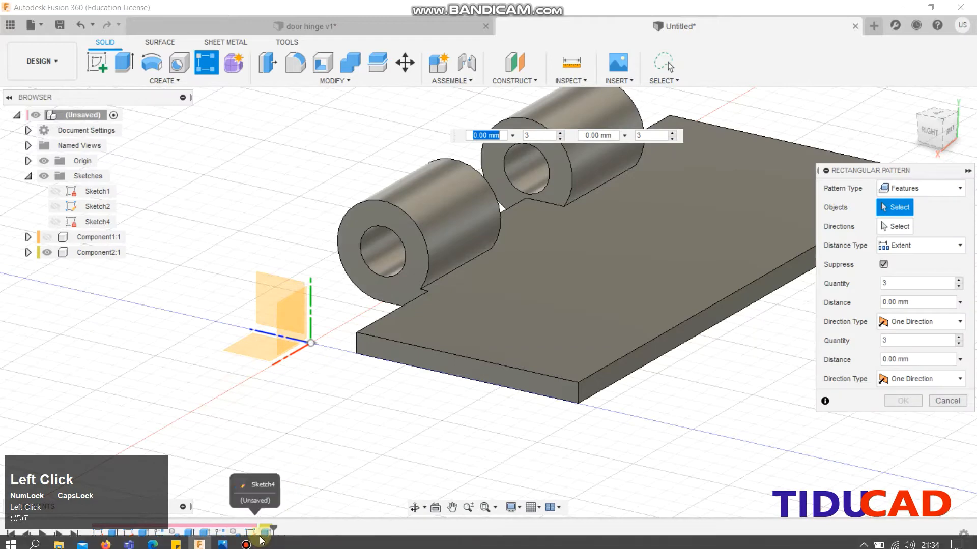
click(265, 538)
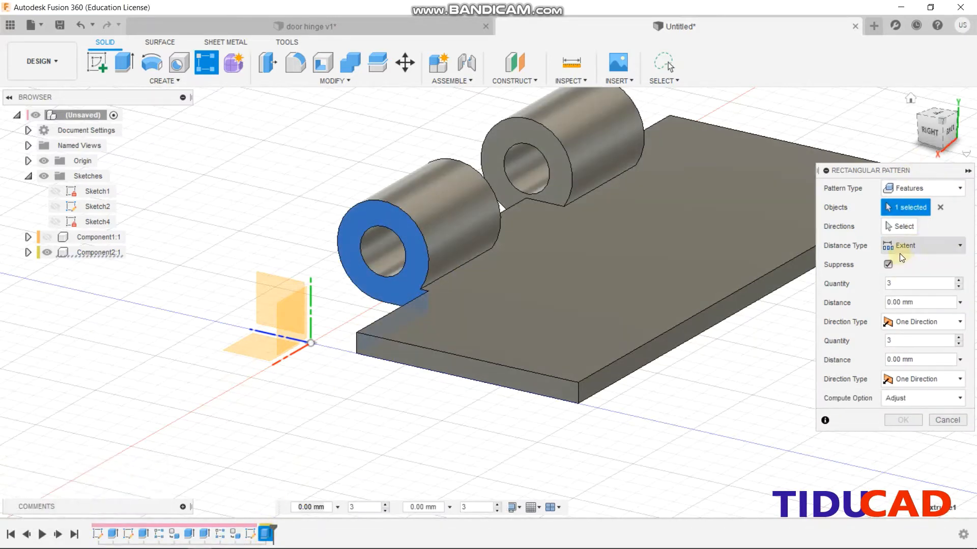
click(900, 227)
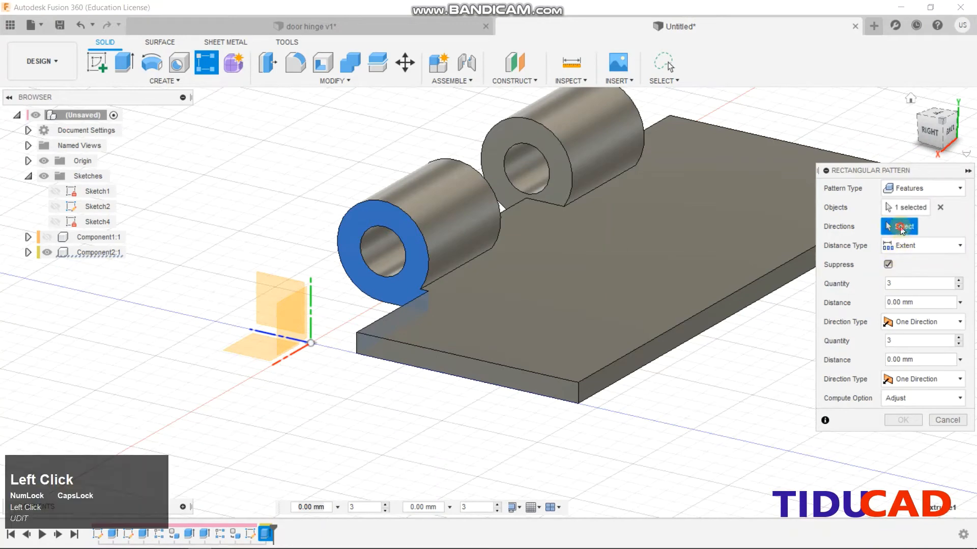
click(507, 205)
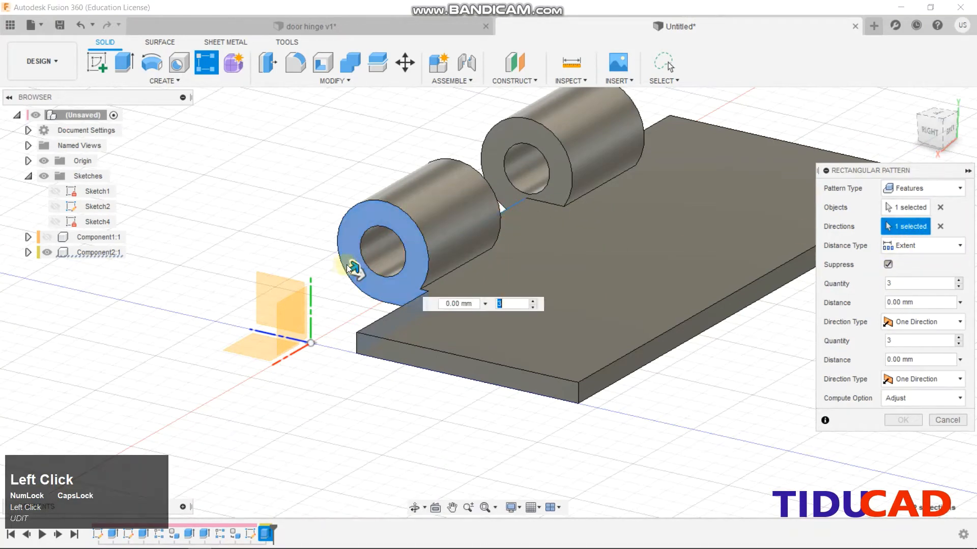
drag(351, 268, 647, 92)
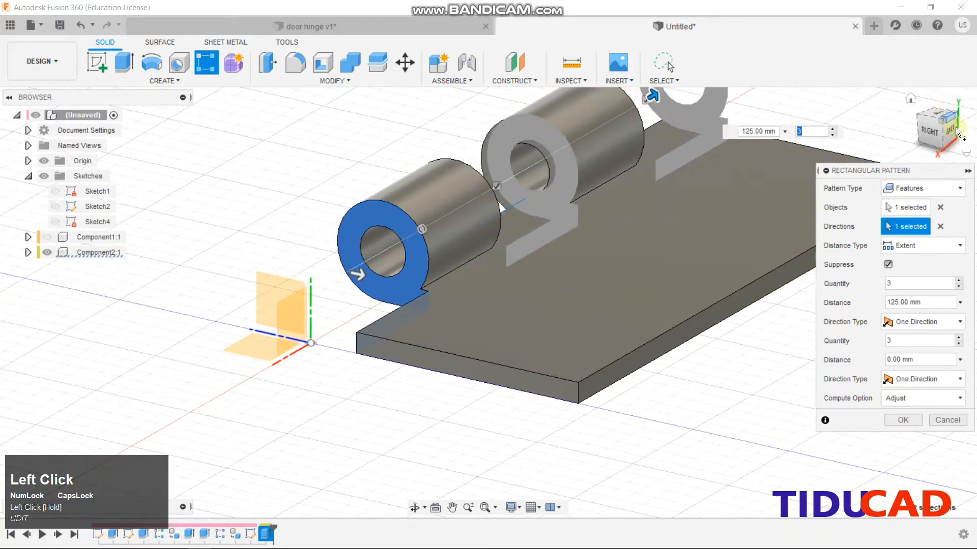
Set the pattern to three copies spread over 120 mm and confirm it
click(949, 131)
middle_drag(649, 230, 450, 263)
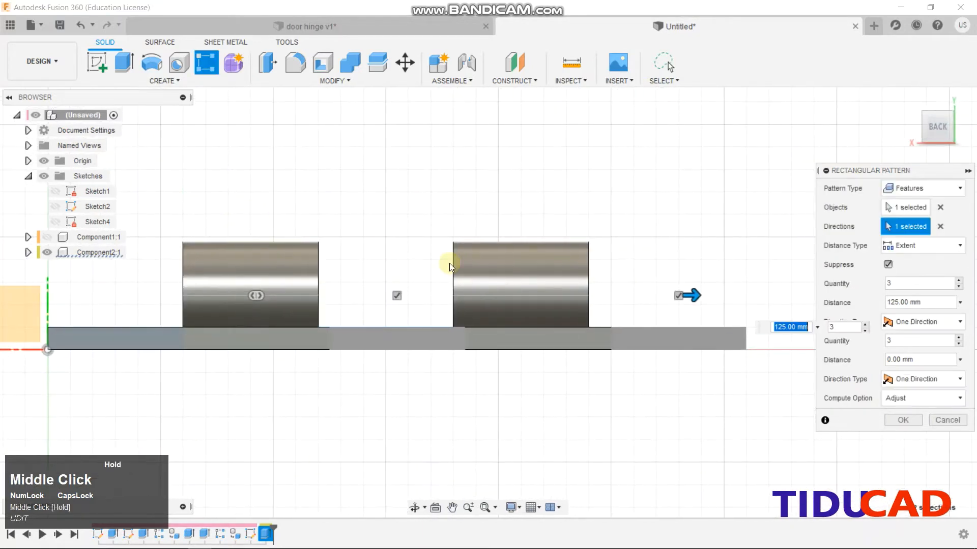
drag(695, 289, 556, 294)
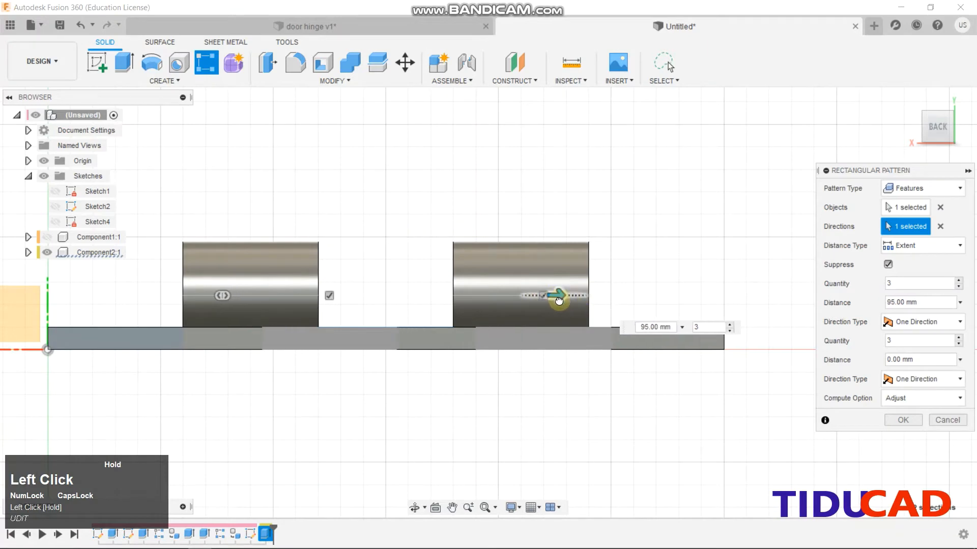
drag(941, 125, 938, 159)
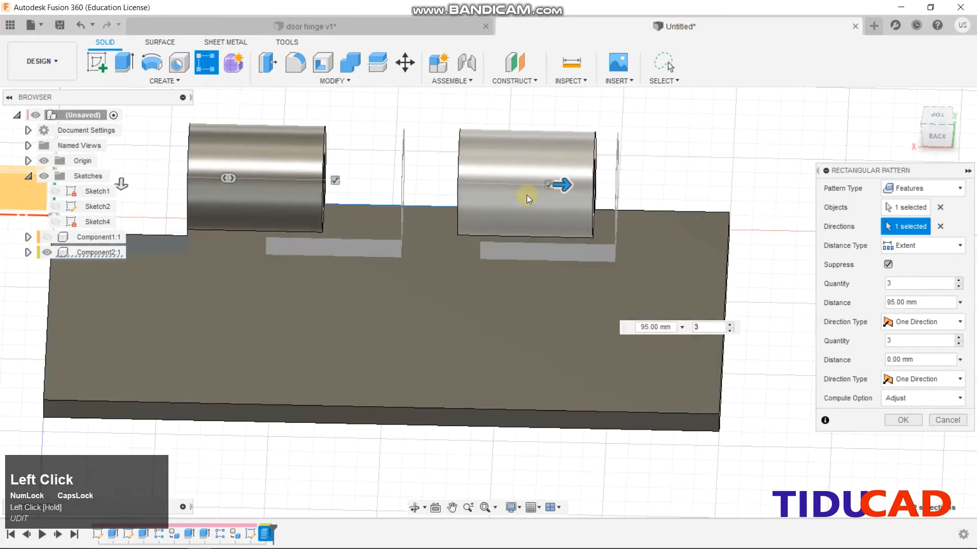
drag(560, 184, 653, 175)
scroll(656, 164, up, 2)
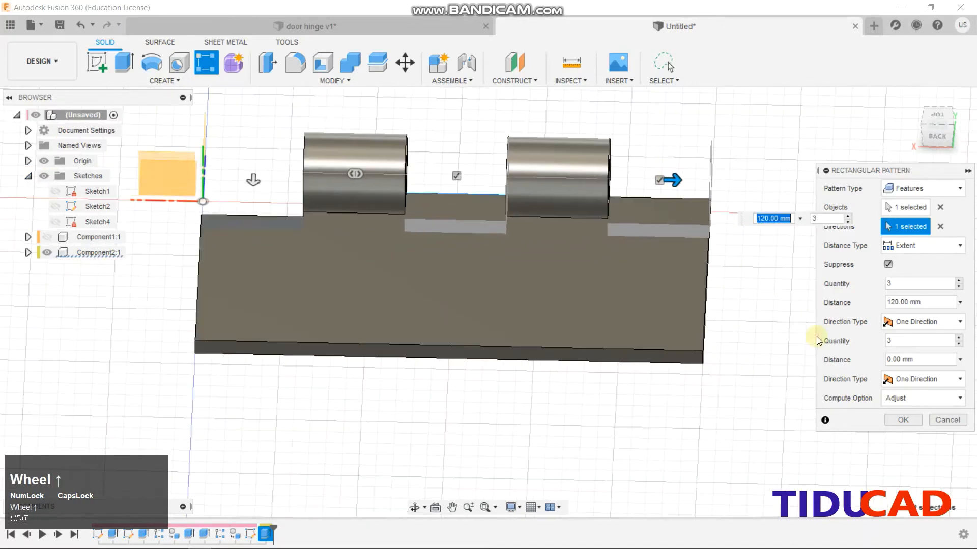
click(904, 424)
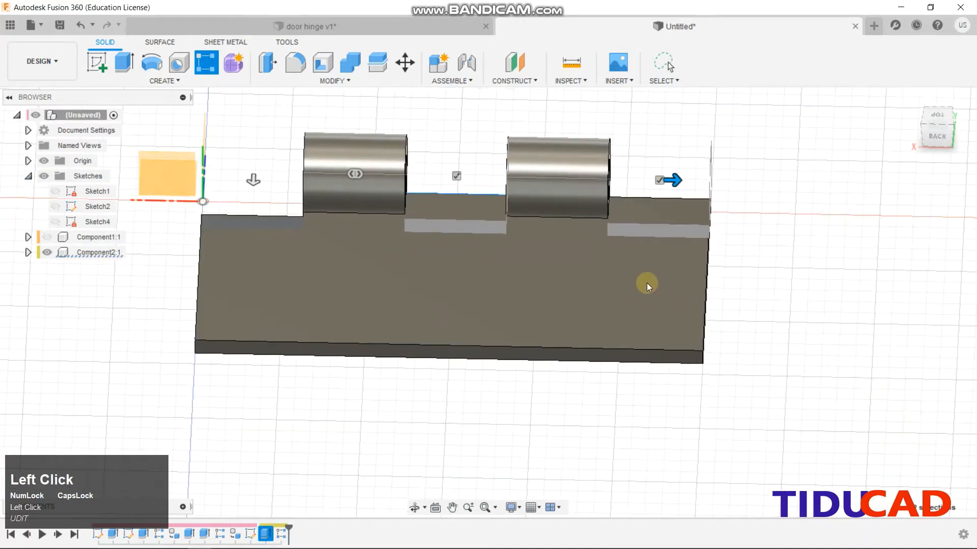
scroll(332, 246, up, 2)
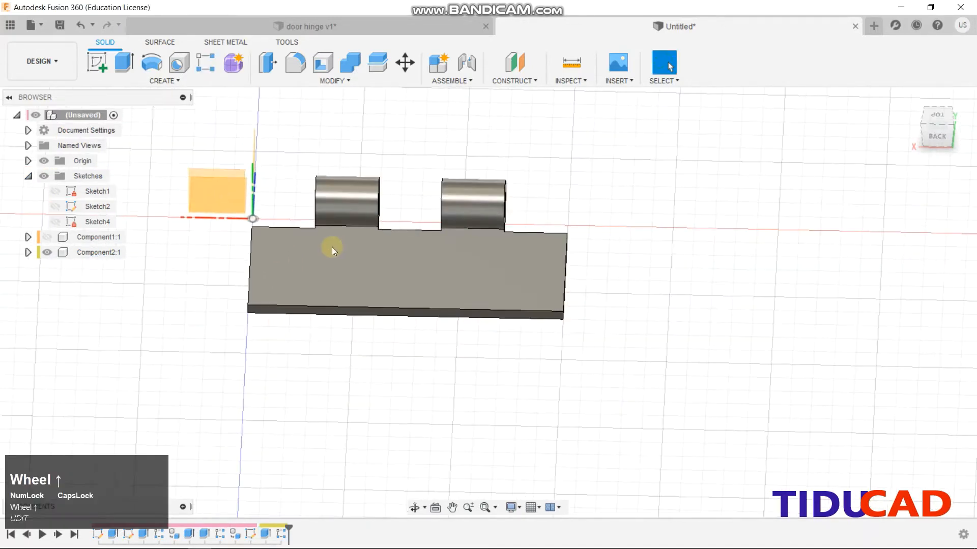
Hide the patterned leaf and show the other leaf with its notch sketch
click(46, 238)
click(48, 257)
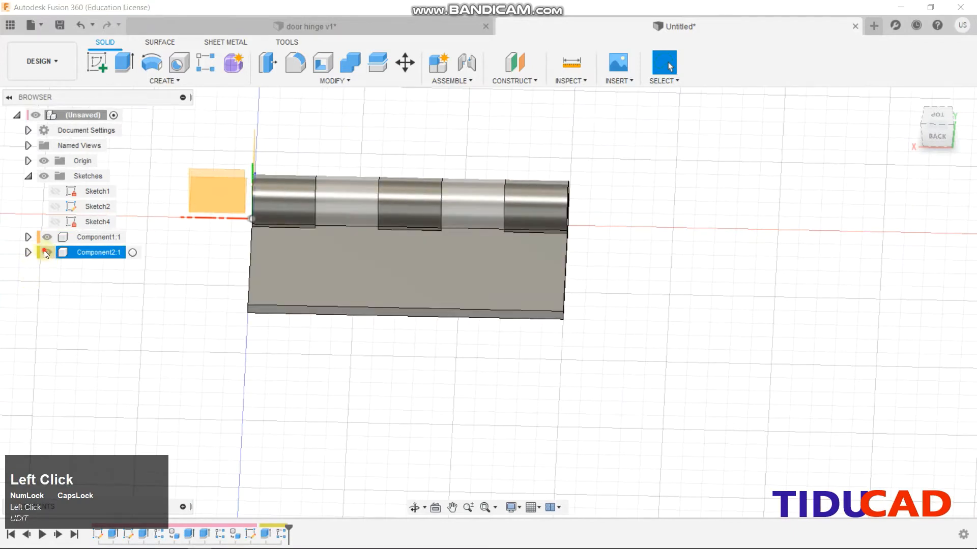
click(47, 252)
click(928, 140)
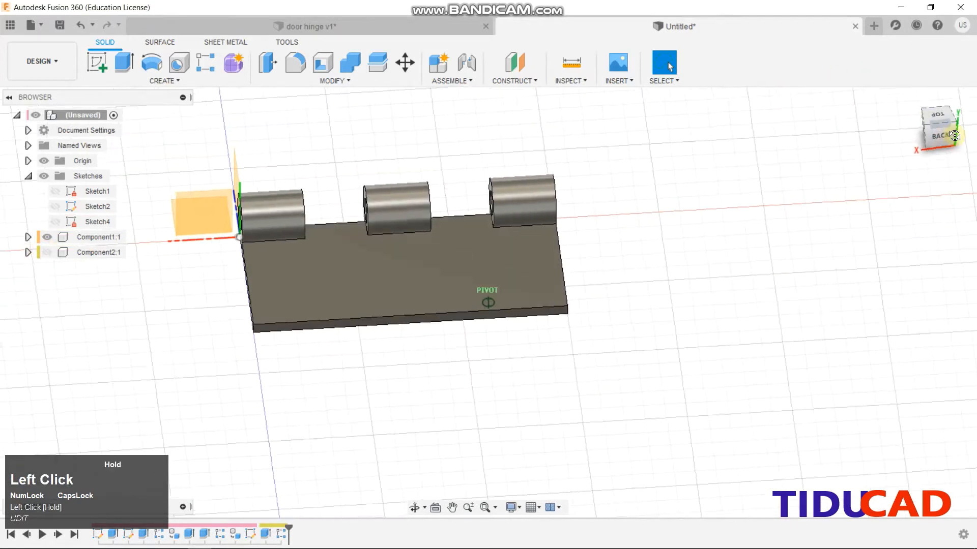
click(56, 220)
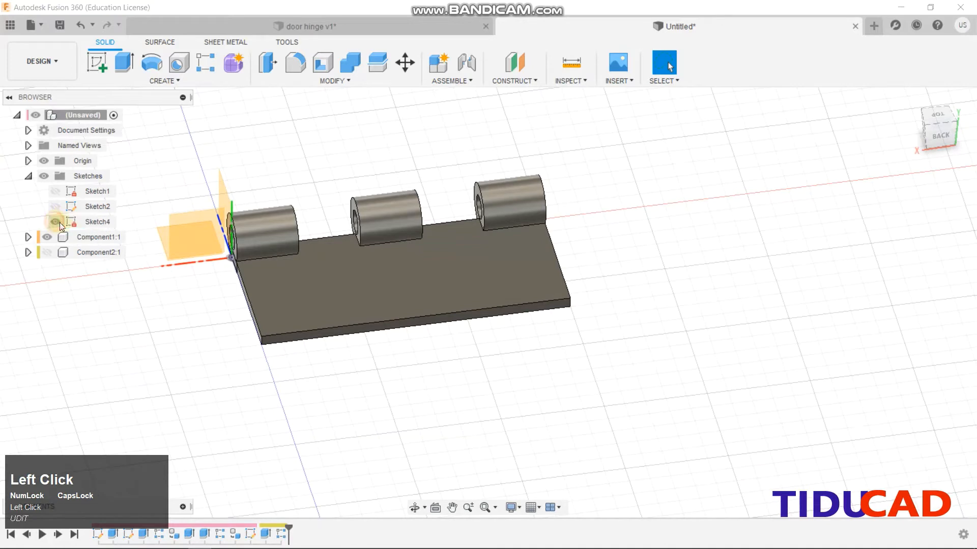
click(933, 136)
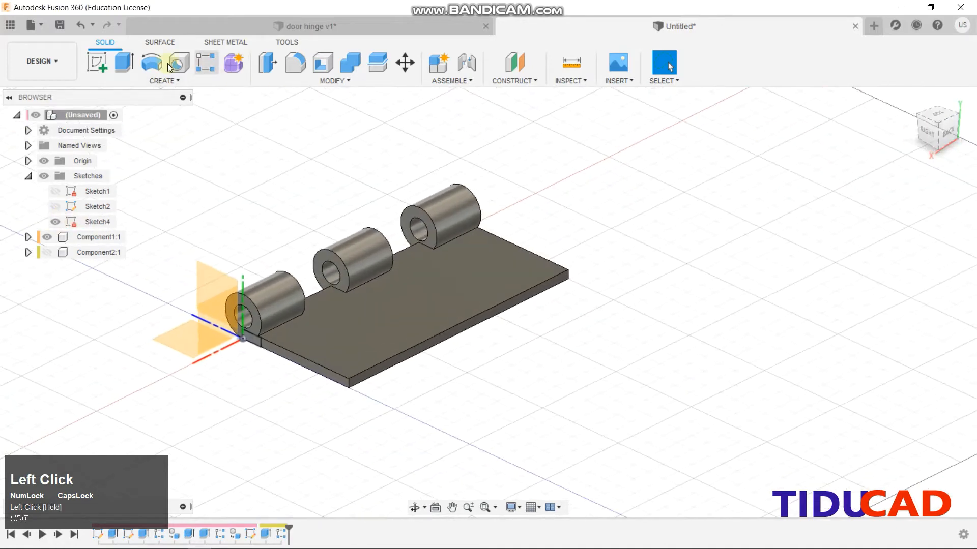
Extrude Sketch4's profile starting from an offset plane at -30 mm
click(117, 64)
scroll(261, 355, down, 2)
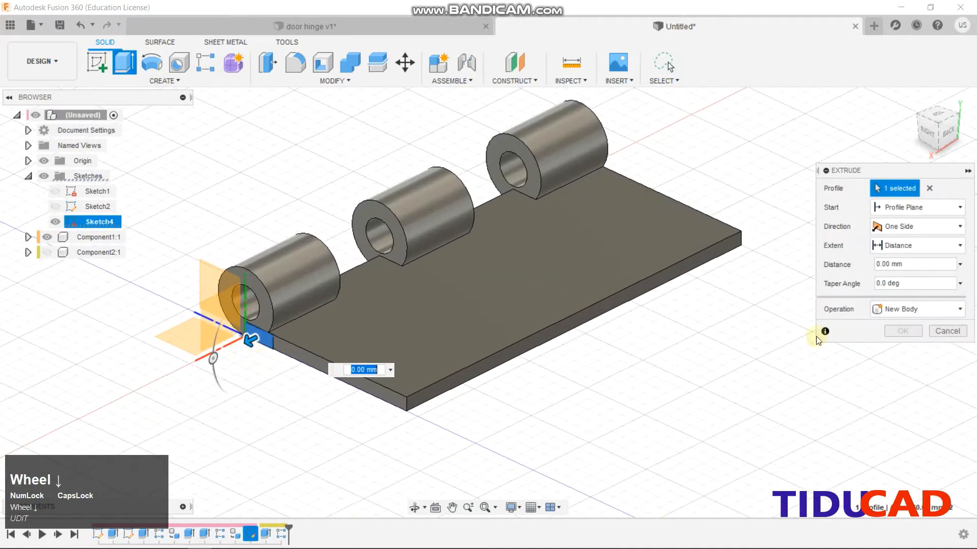
click(885, 229)
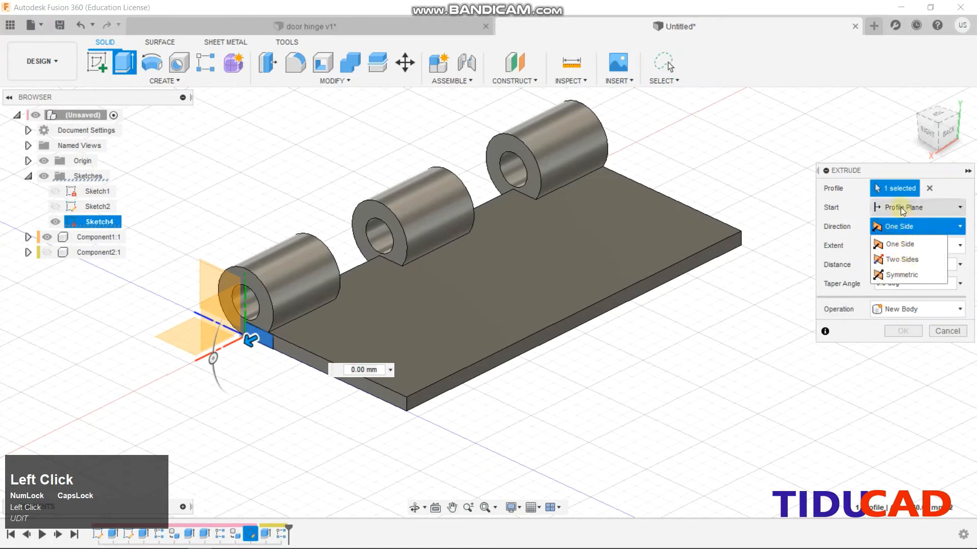
click(900, 206)
click(908, 241)
click(878, 226)
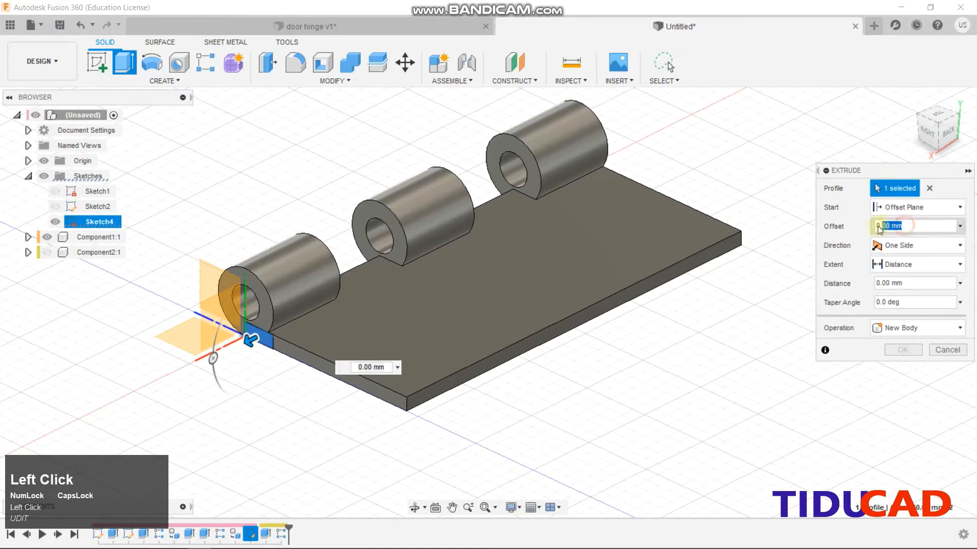
text(-30)
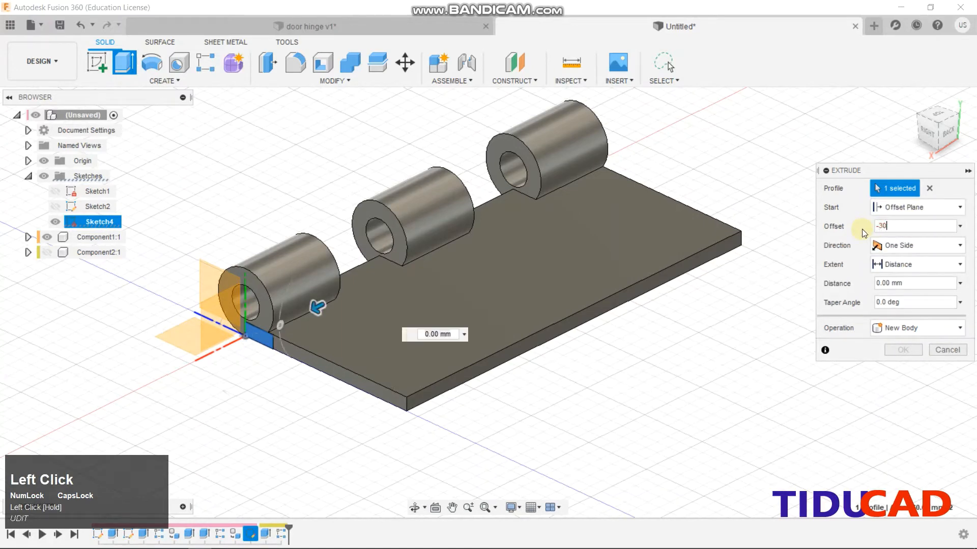
Set the extrusion distance to -30 mm and apply it as a cut
click(900, 285)
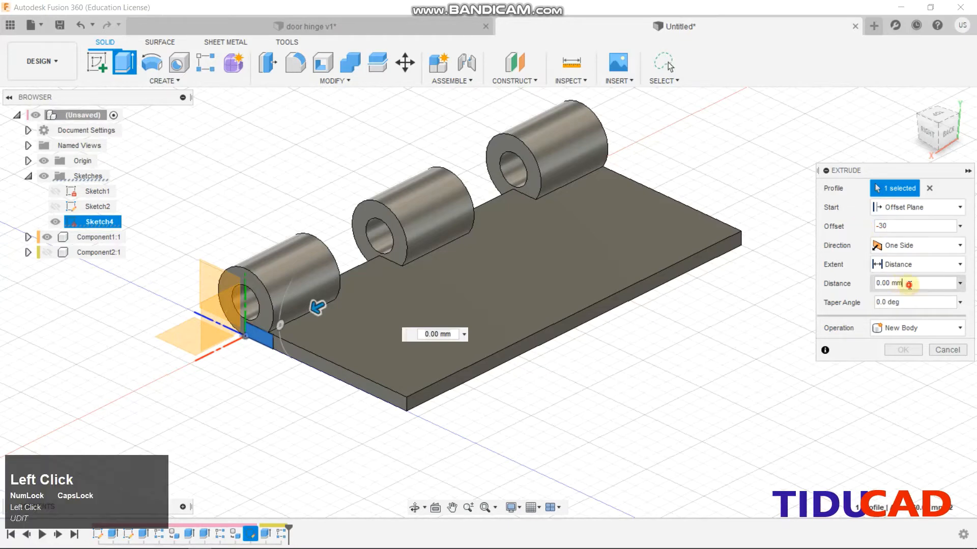
text(30)
key(Return)
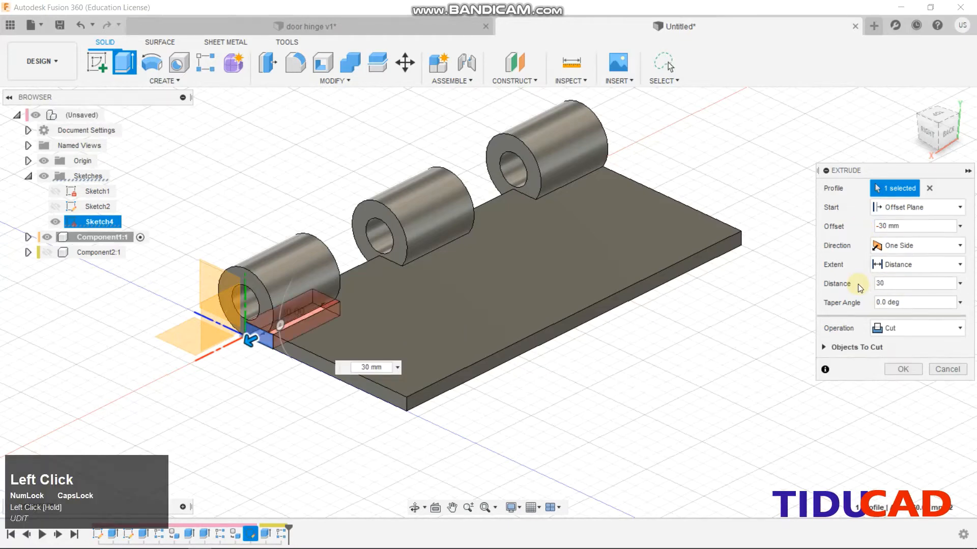
click(876, 283)
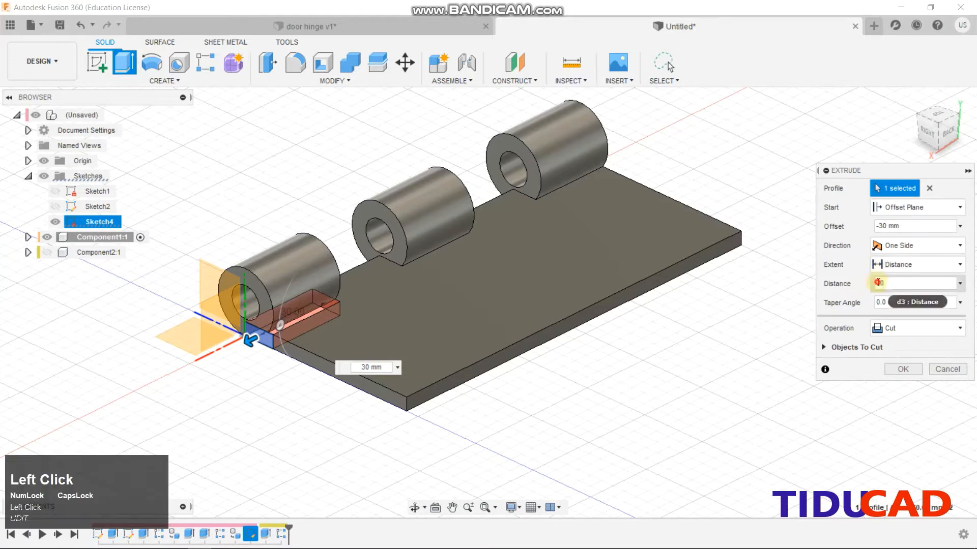
text(-)
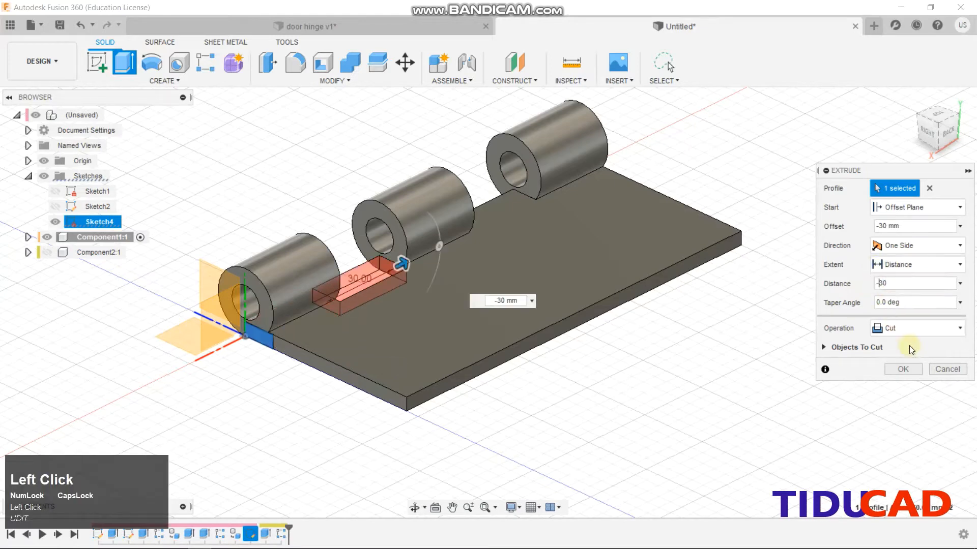
click(913, 373)
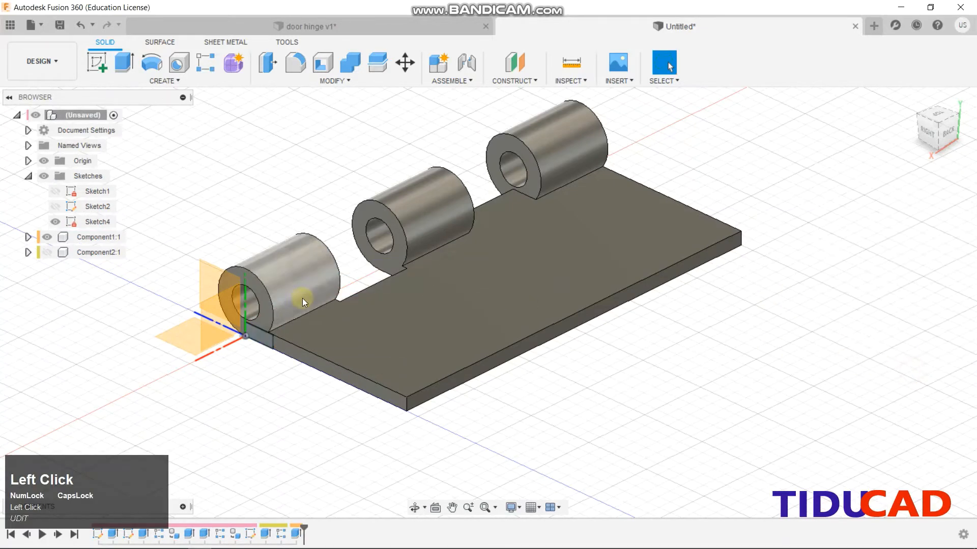
click(196, 82)
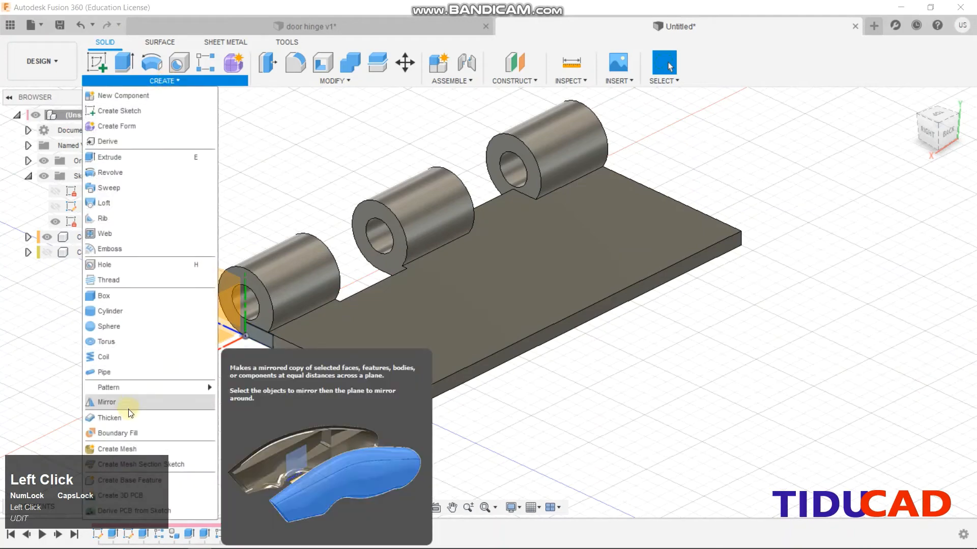
Pattern the notch cut into 2 copies 60 mm apart along the plate edge
click(244, 389)
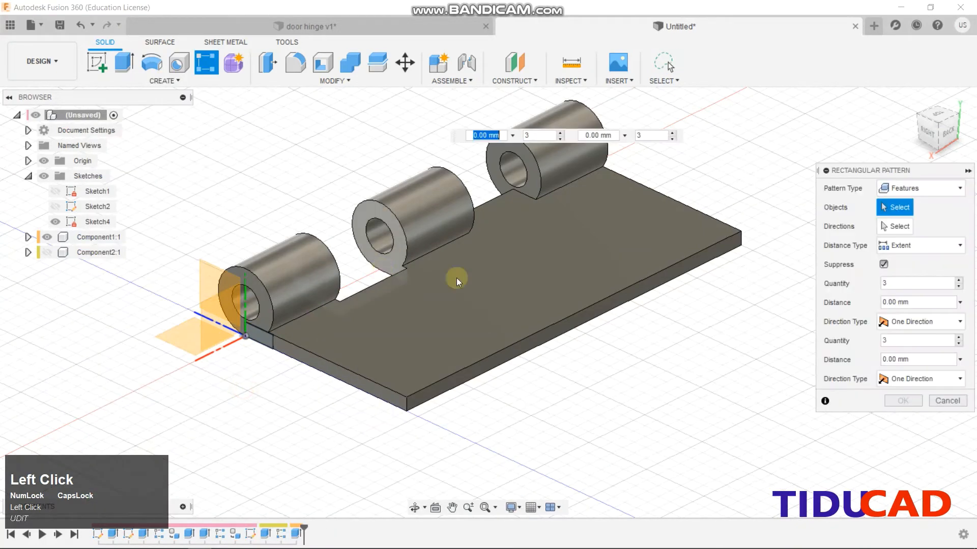
click(299, 532)
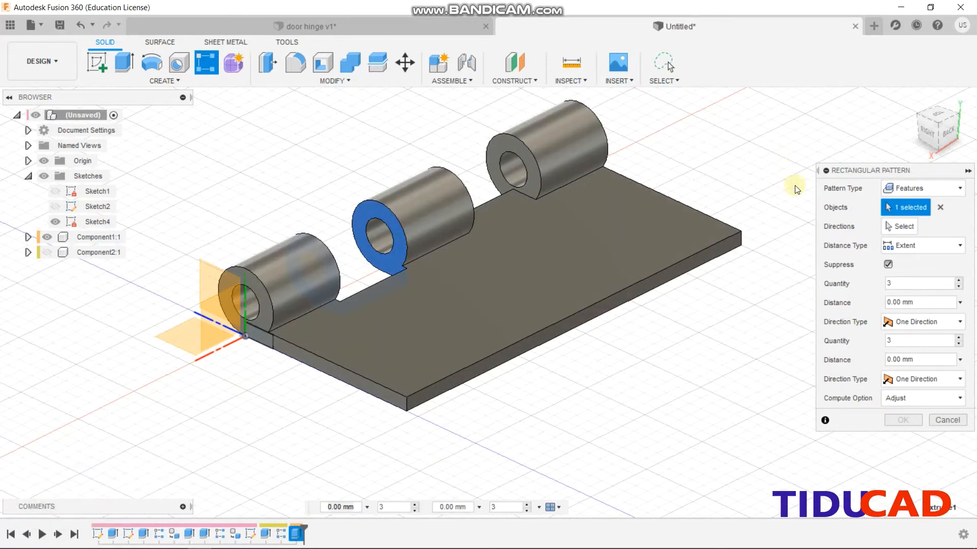
click(910, 227)
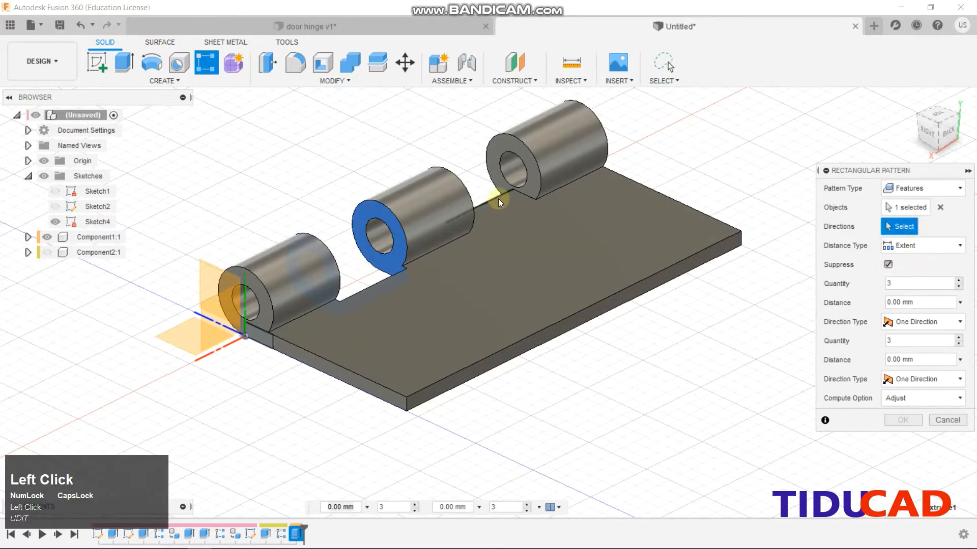
click(497, 197)
drag(353, 249, 632, 73)
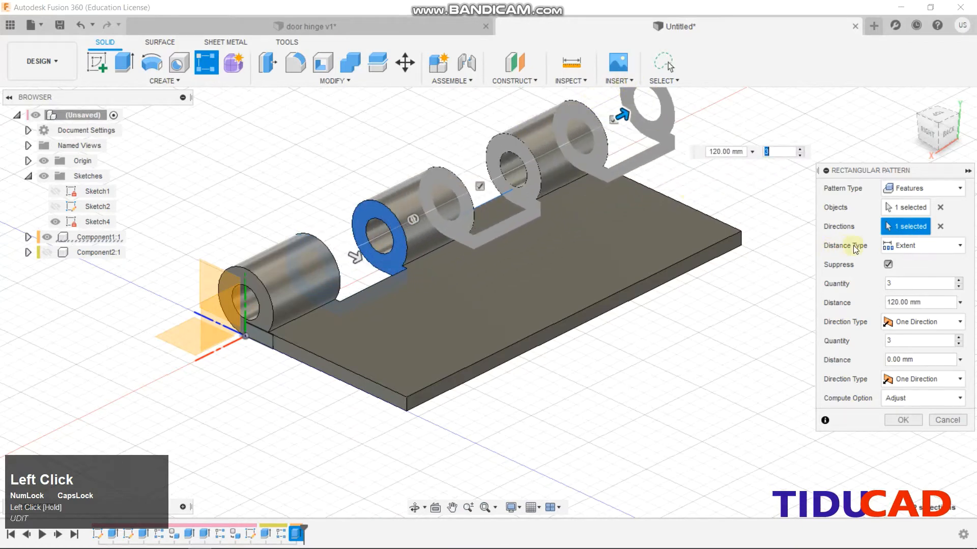
click(893, 284)
text(1)
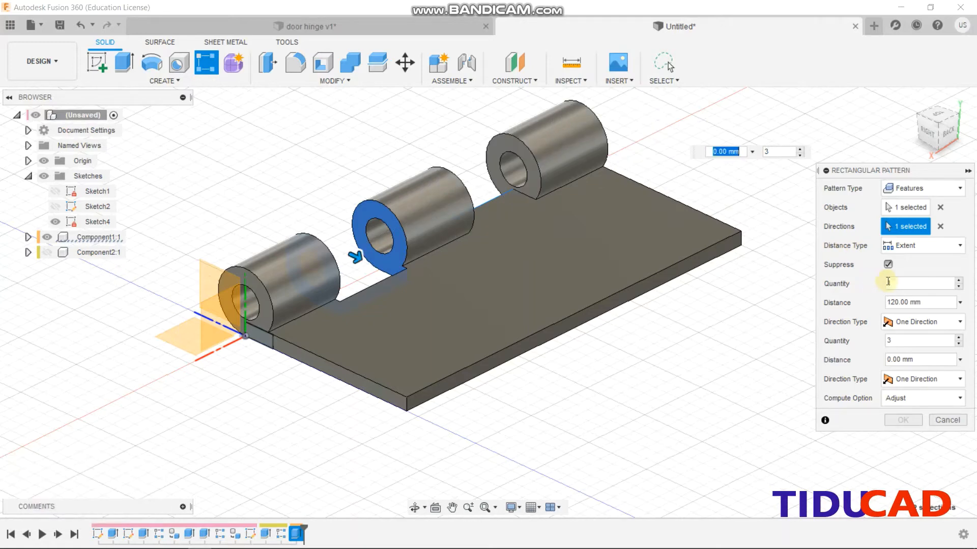
click(885, 283)
text(2)
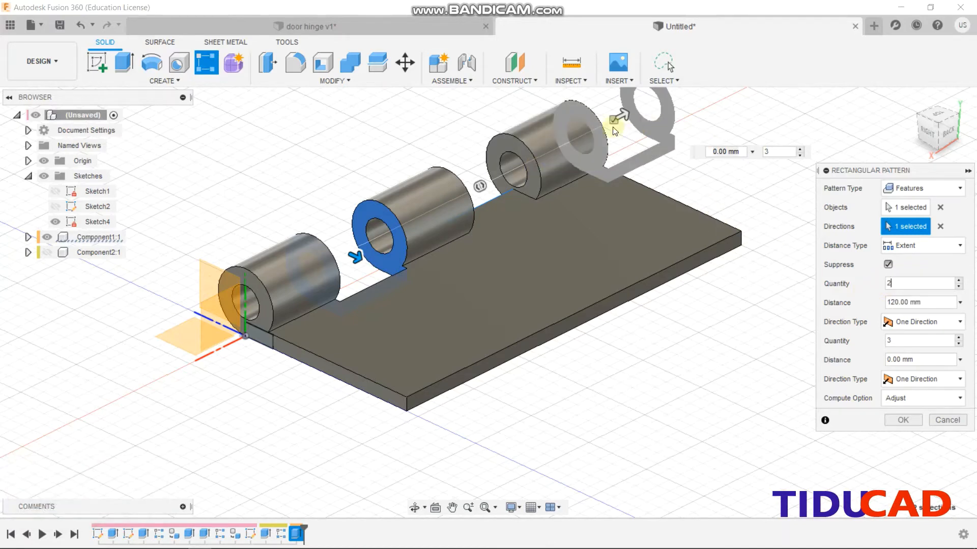
drag(622, 113, 479, 169)
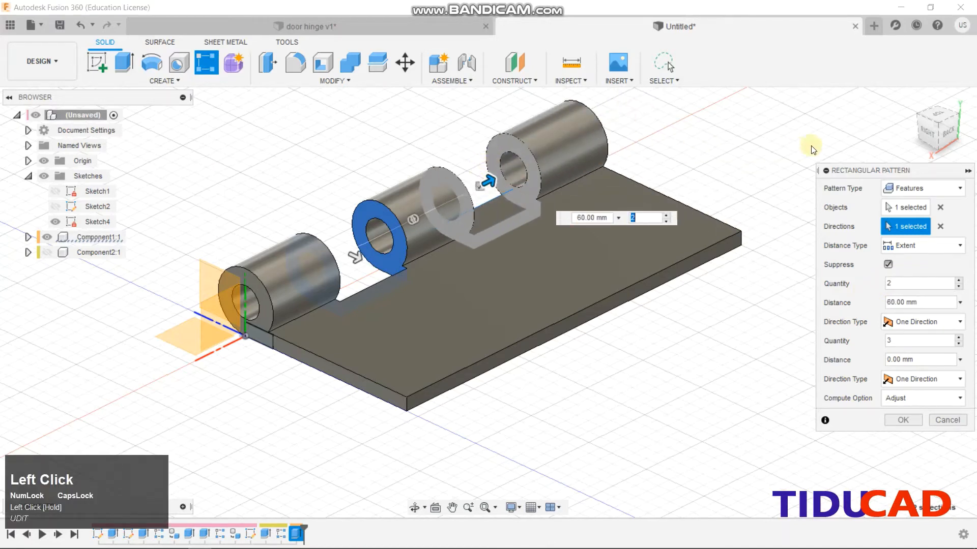
click(945, 137)
click(903, 420)
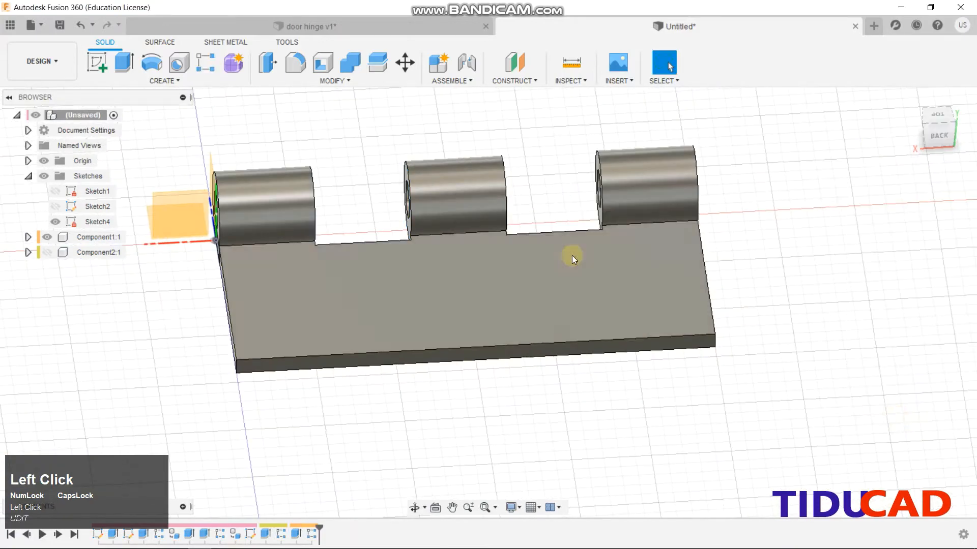
Hide Sketch4 and the origin planes and axes in the browser
click(934, 133)
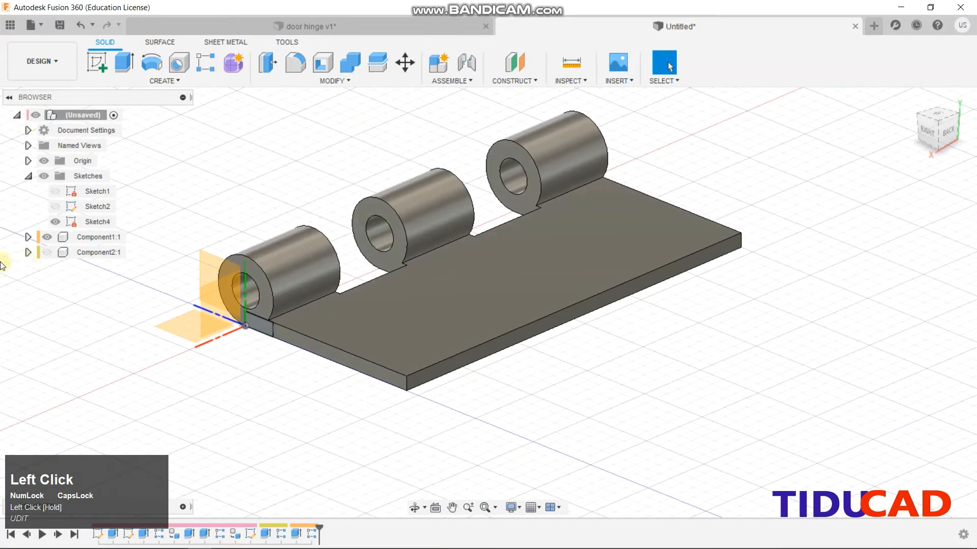
click(46, 253)
click(46, 252)
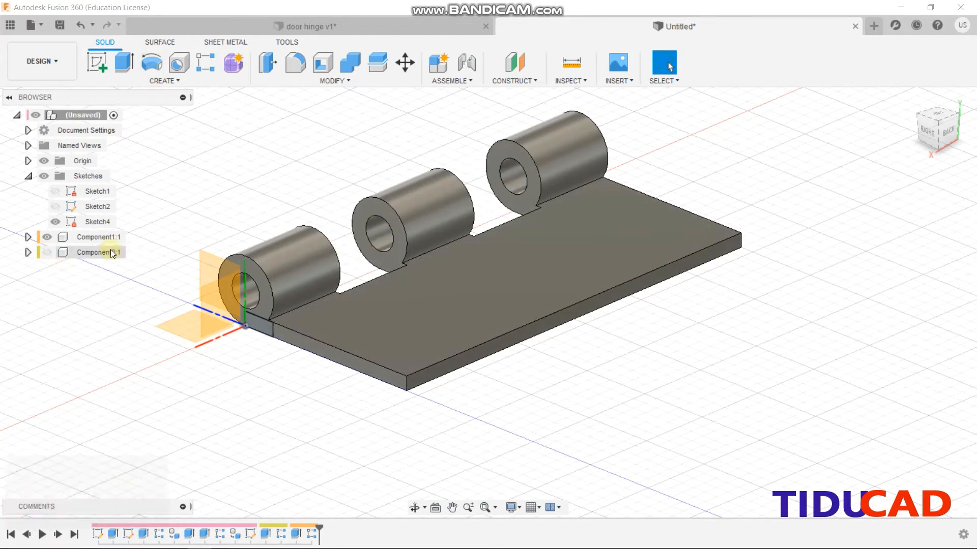
click(55, 221)
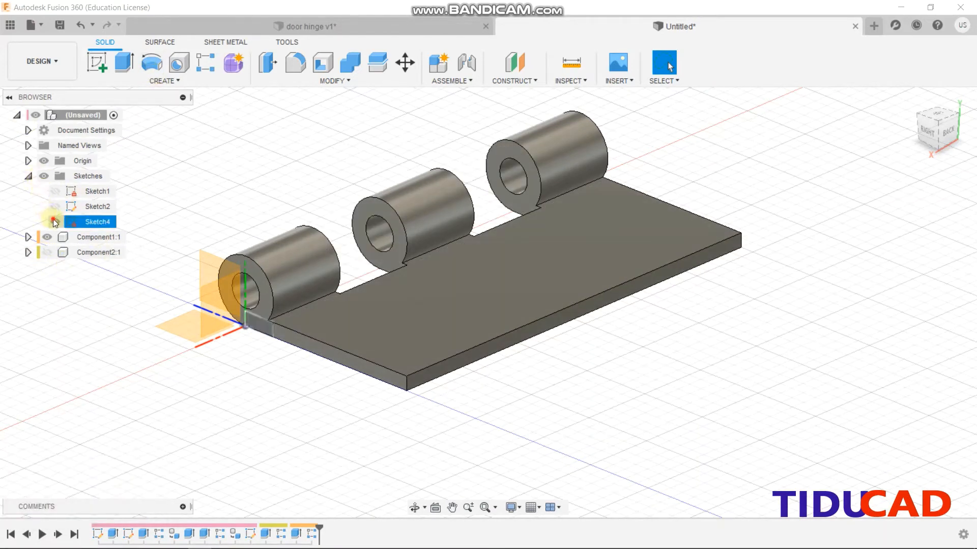
click(28, 176)
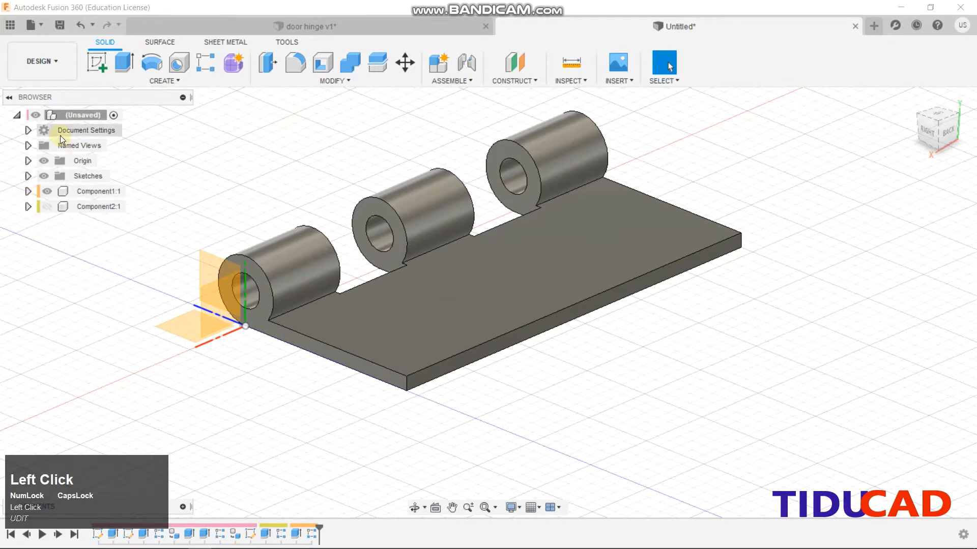
click(44, 161)
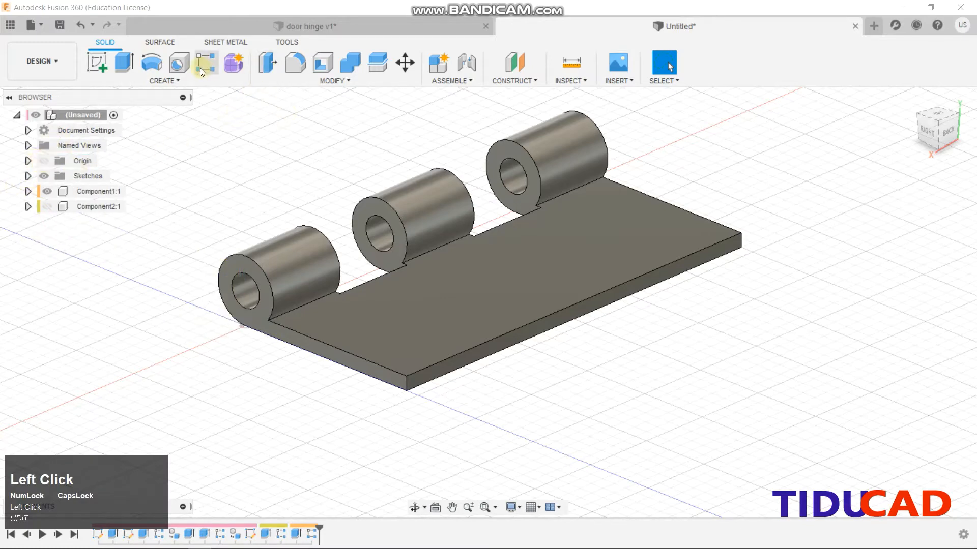
Fillet six edges of the hinge leaf's plate with a 1 mm radius
click(302, 66)
click(291, 328)
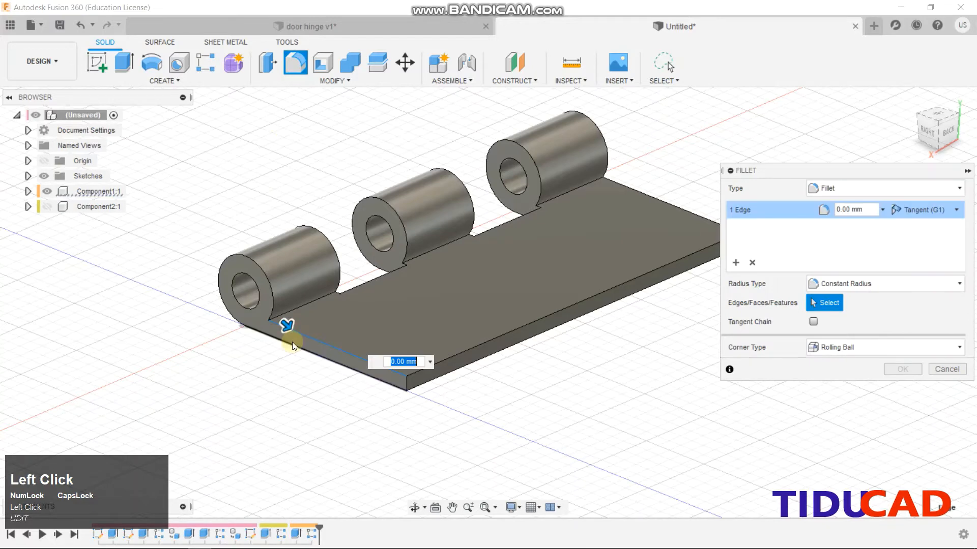
click(292, 341)
click(471, 349)
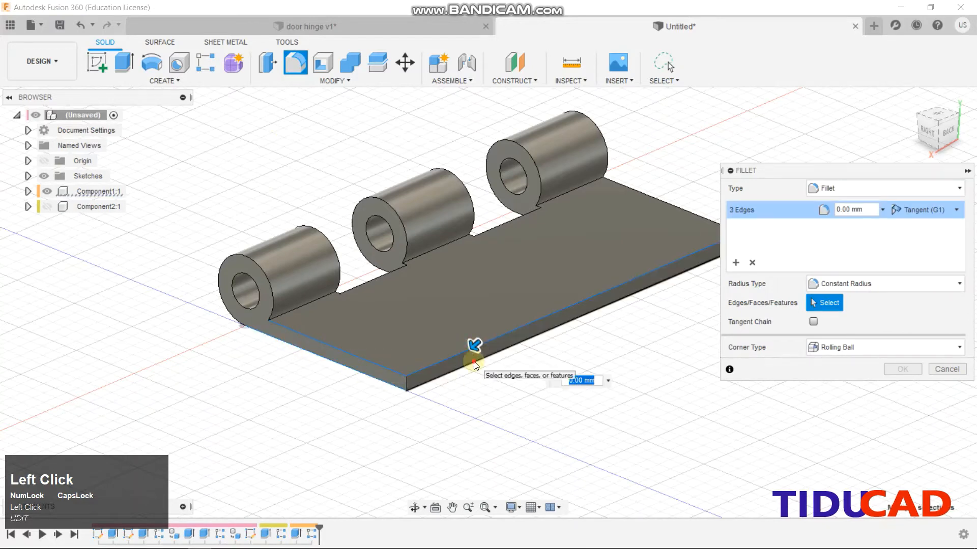
click(475, 360)
scroll(586, 235, down, 1)
middle_drag(586, 235, 322, 338)
click(324, 338)
click(323, 350)
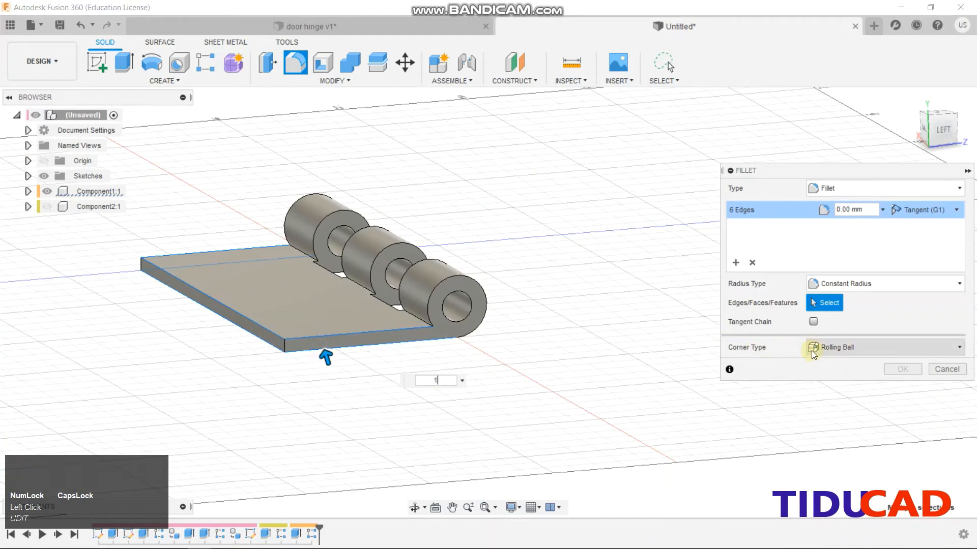
text(1)
key(Return)
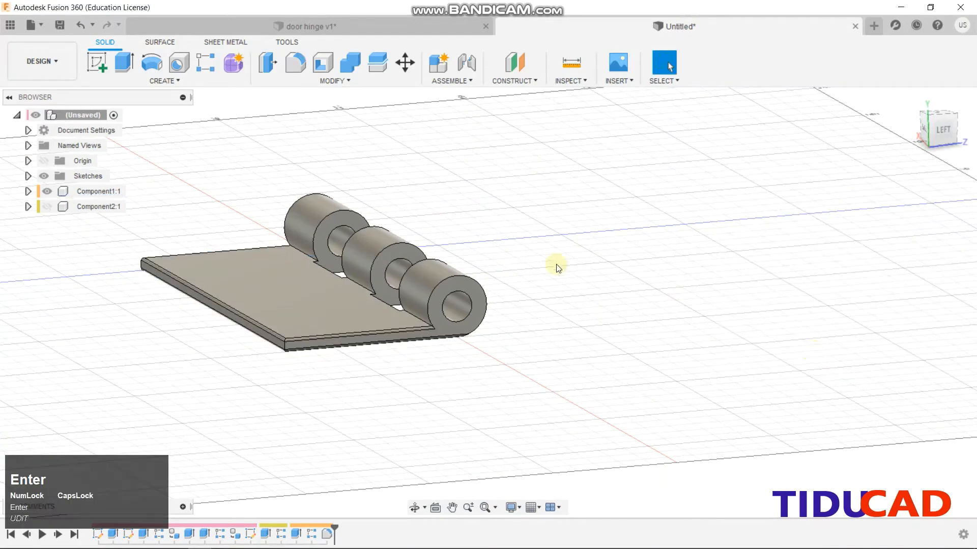
Hide the first leaf and round the two-knuckle leaf's plate edges with a 1 mm fillet
click(46, 206)
click(46, 191)
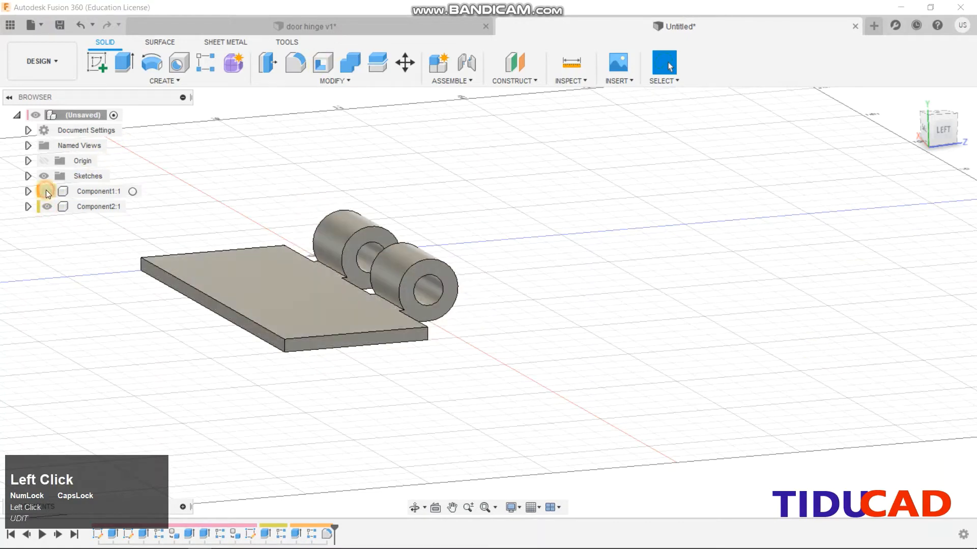
click(316, 335)
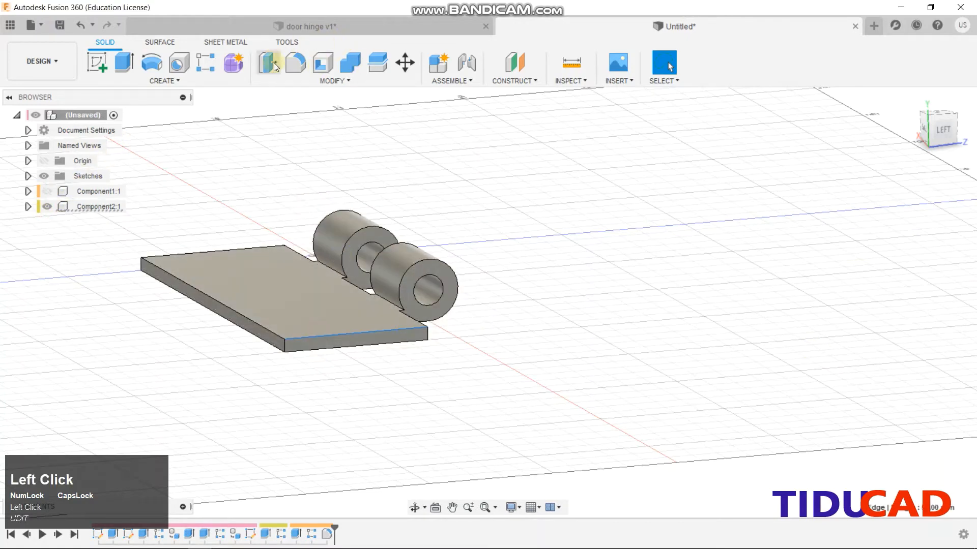
click(295, 64)
click(349, 346)
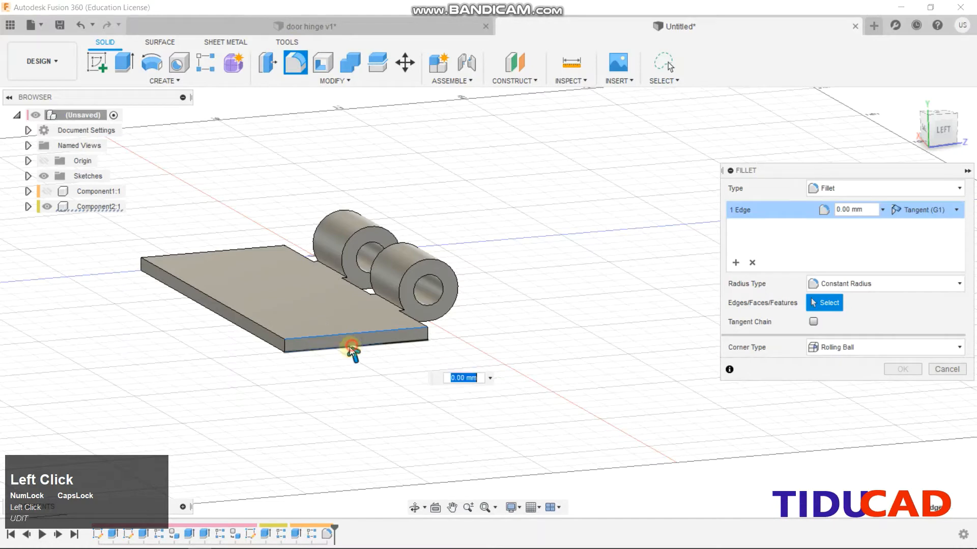
click(252, 327)
click(266, 307)
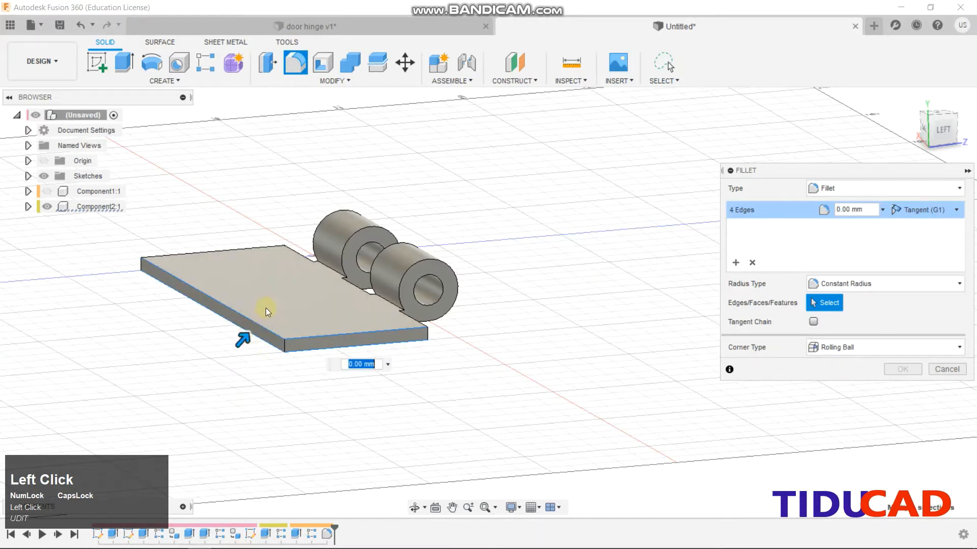
shift+middle_drag(265, 308, 329, 389)
click(326, 391)
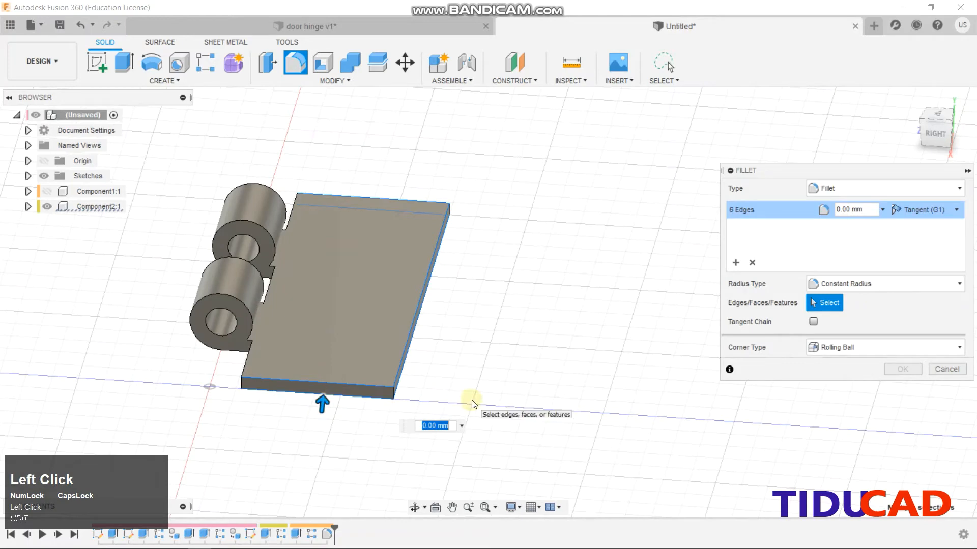
text(1)
key(Return)
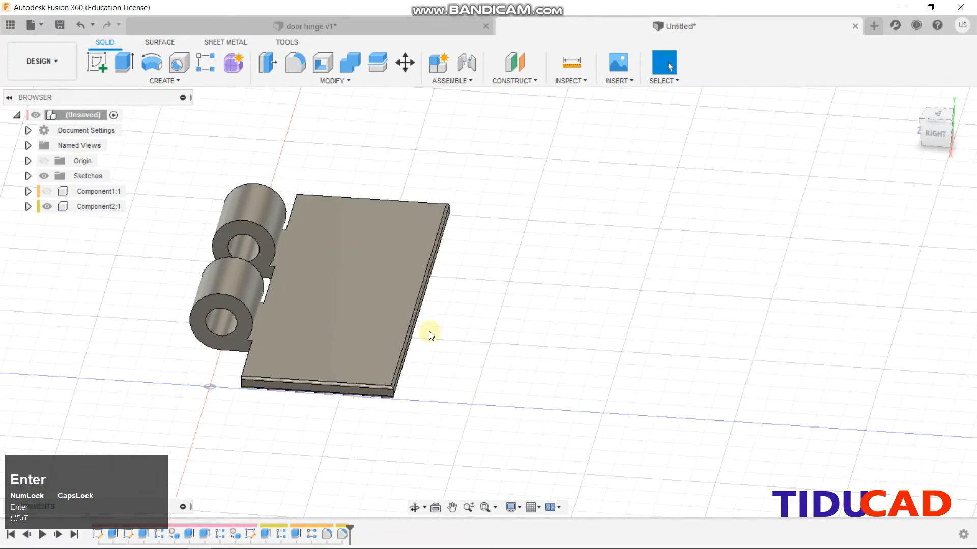
Show the three-knuckle leaf again and drag it right, beside the two-knuckle leaf
click(47, 192)
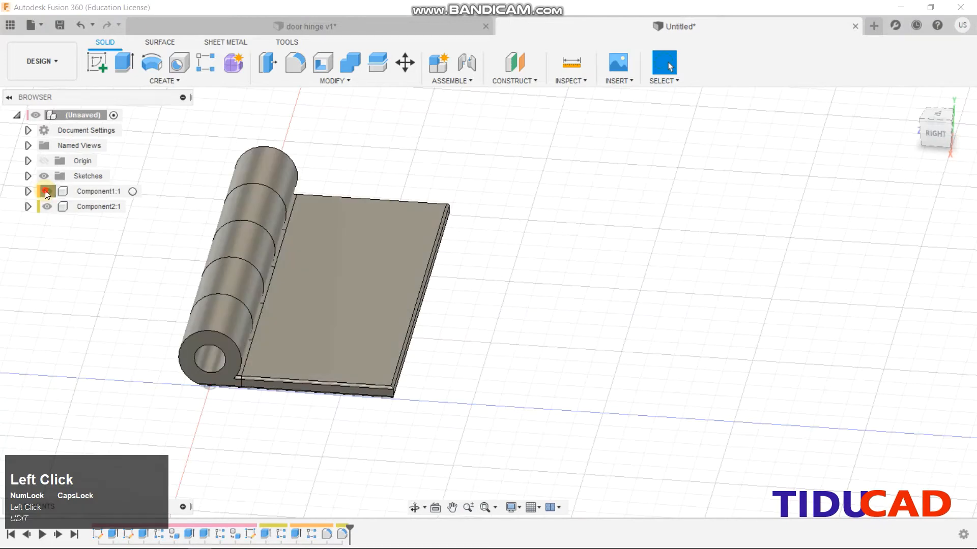
click(46, 191)
click(46, 191)
click(46, 191)
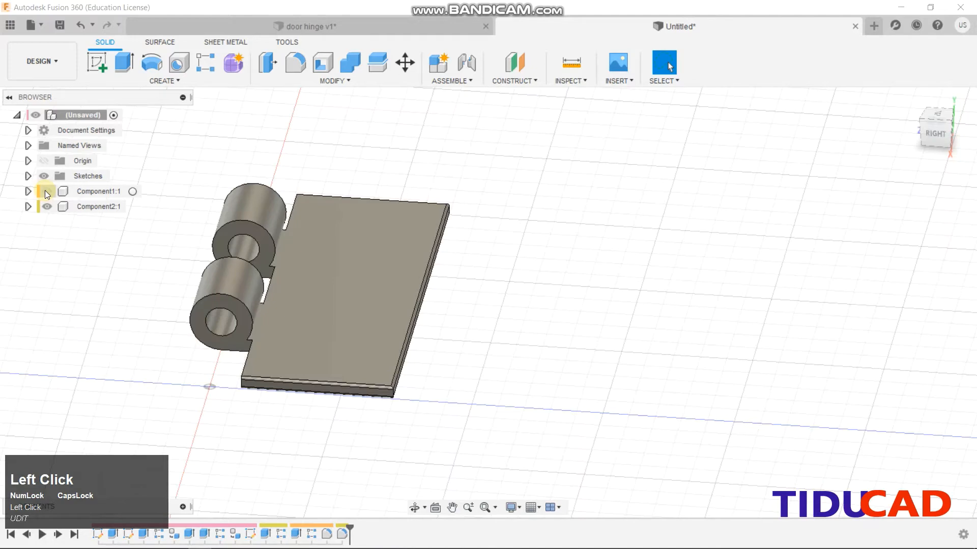
click(45, 192)
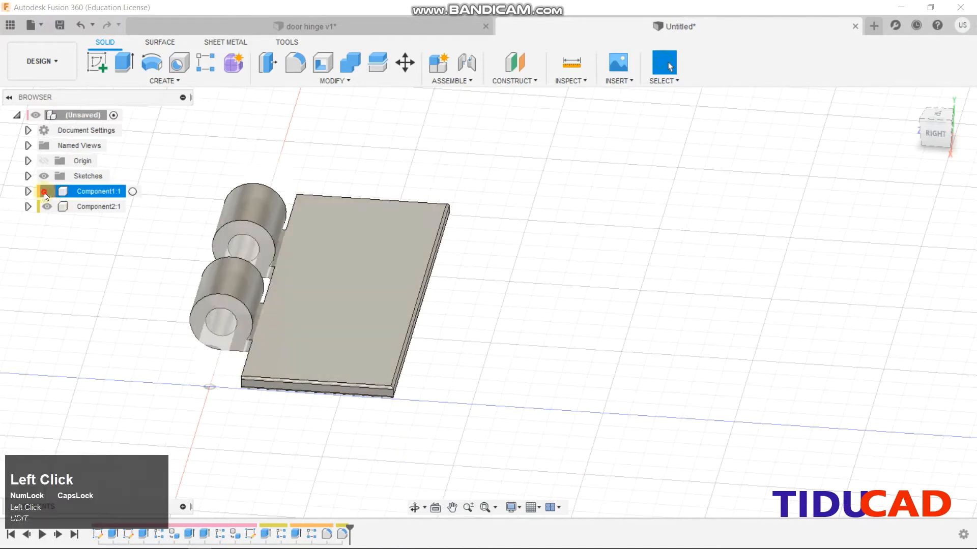
drag(337, 316, 622, 345)
click(621, 344)
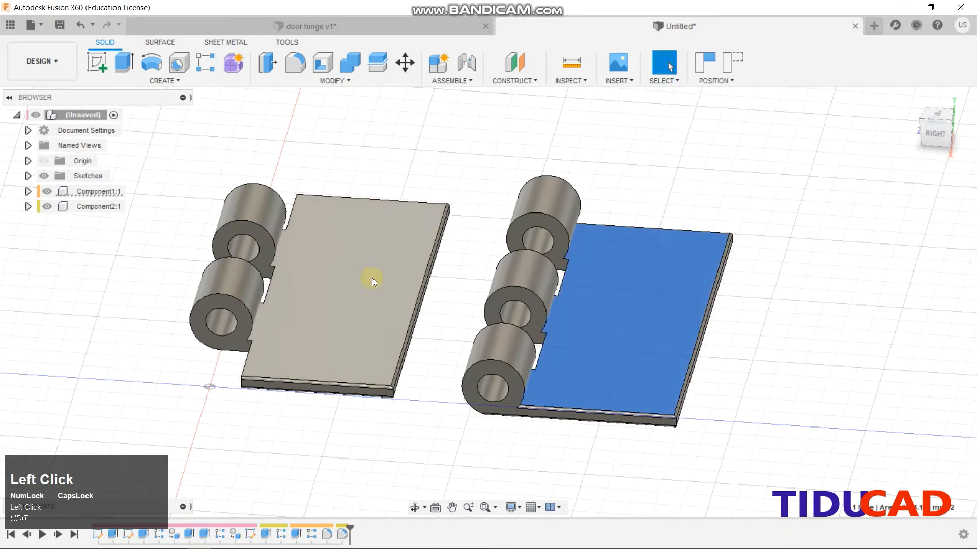
click(336, 275)
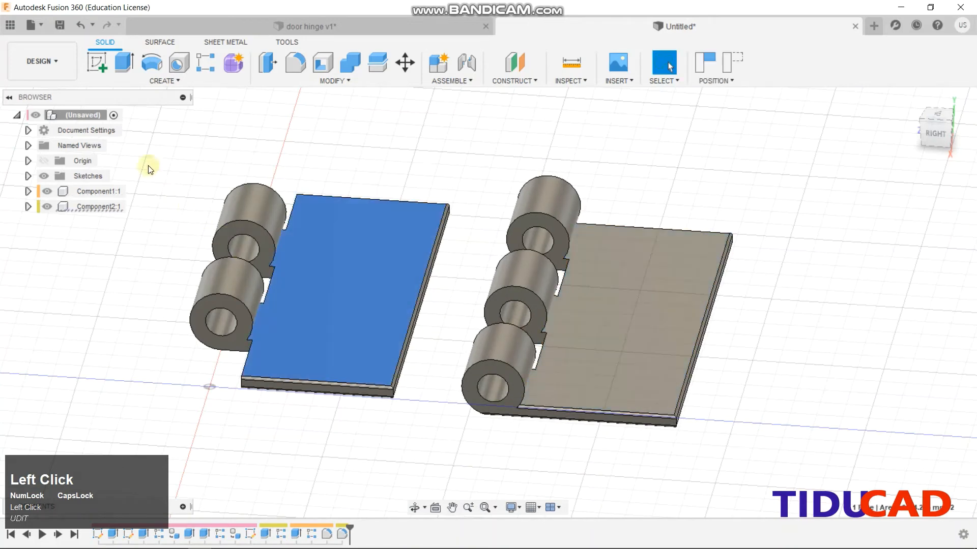
Ground Component2:1 so the two-knuckle leaf stays fixed
right_click(88, 207)
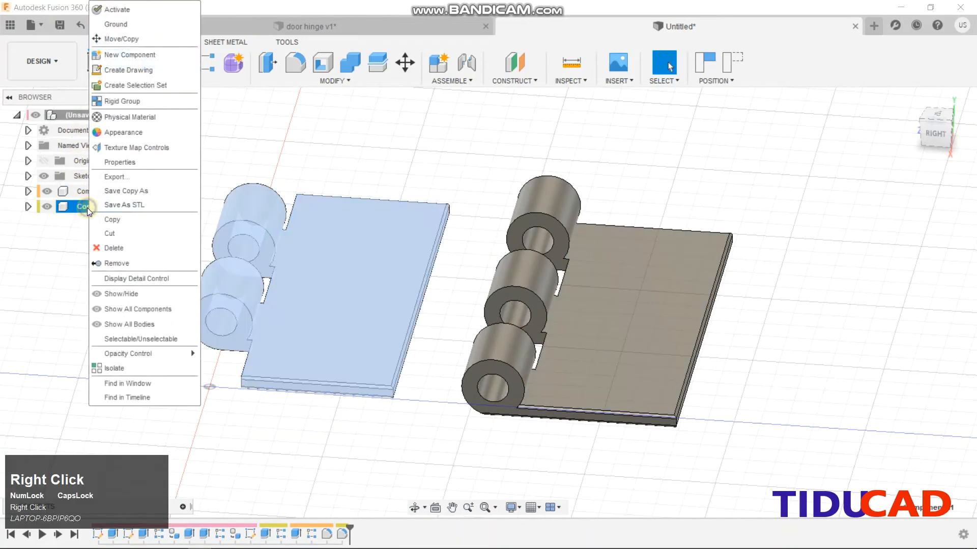
click(116, 24)
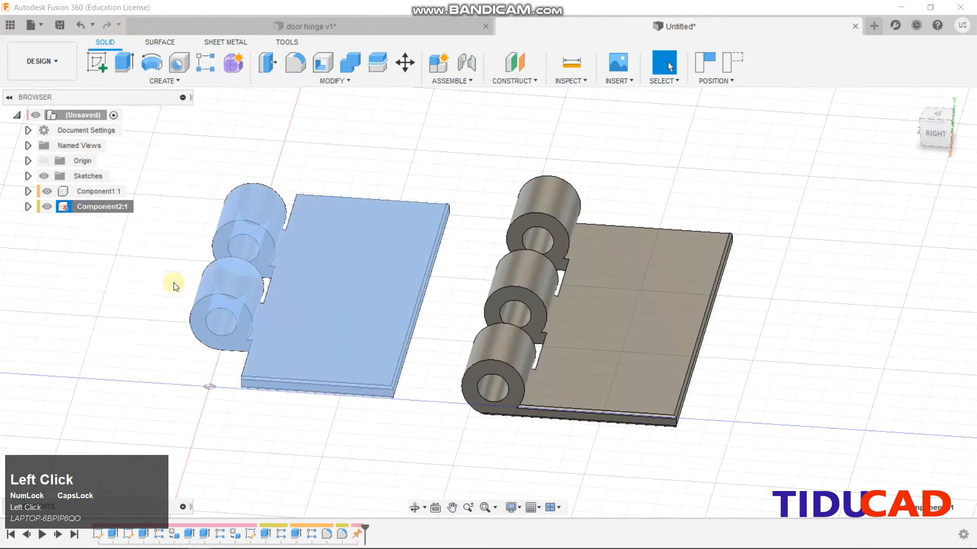
click(136, 279)
Rotate the three-knuckle leaf's body -180° about Z with Move/Copy
click(619, 316)
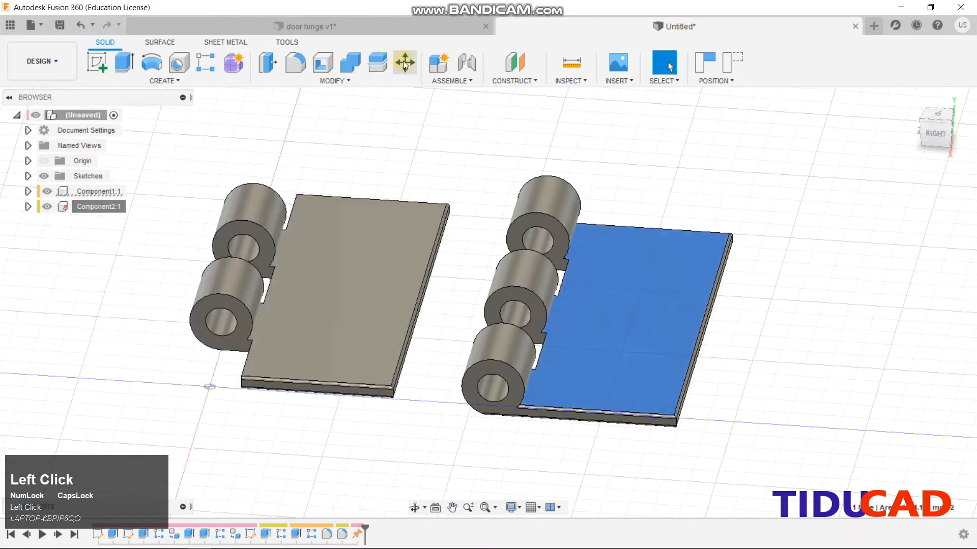
click(405, 62)
click(619, 317)
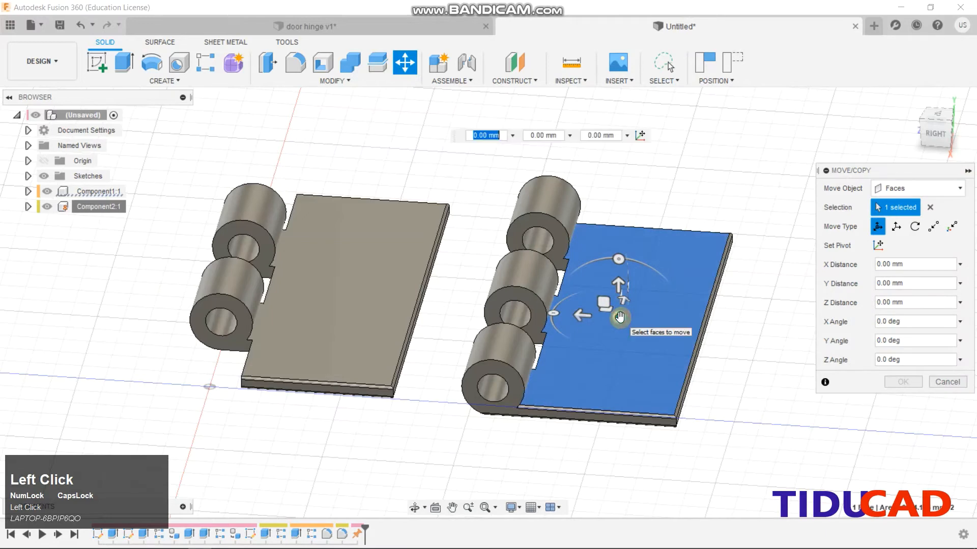
click(947, 382)
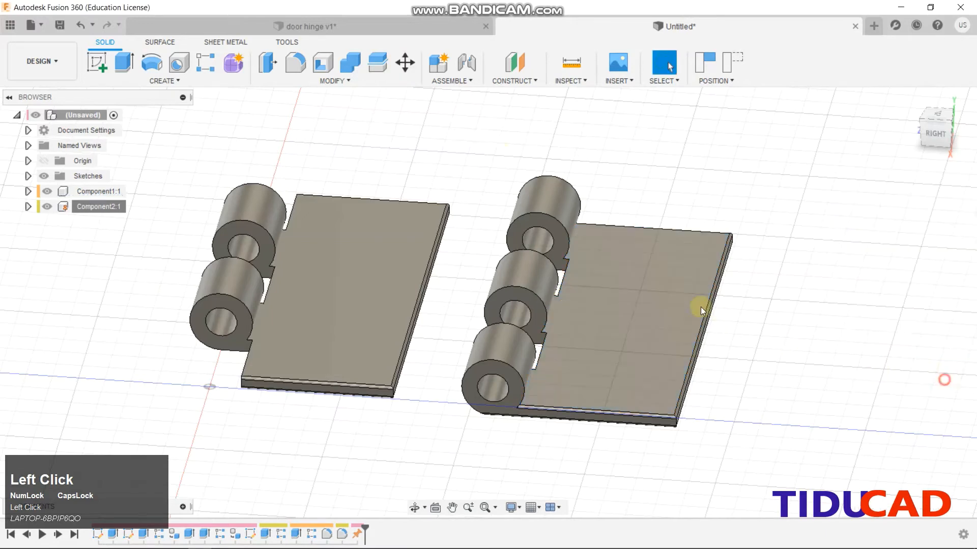
click(405, 62)
click(621, 321)
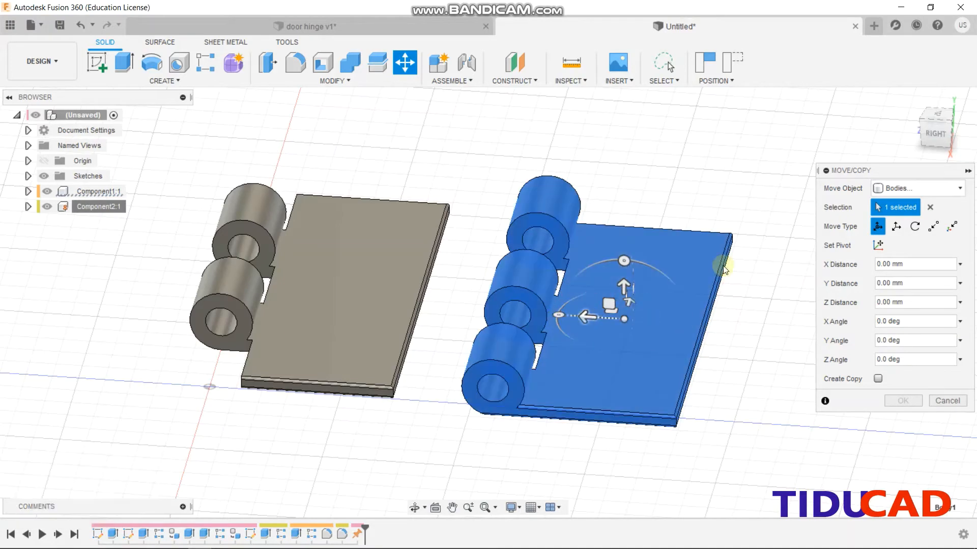
click(935, 134)
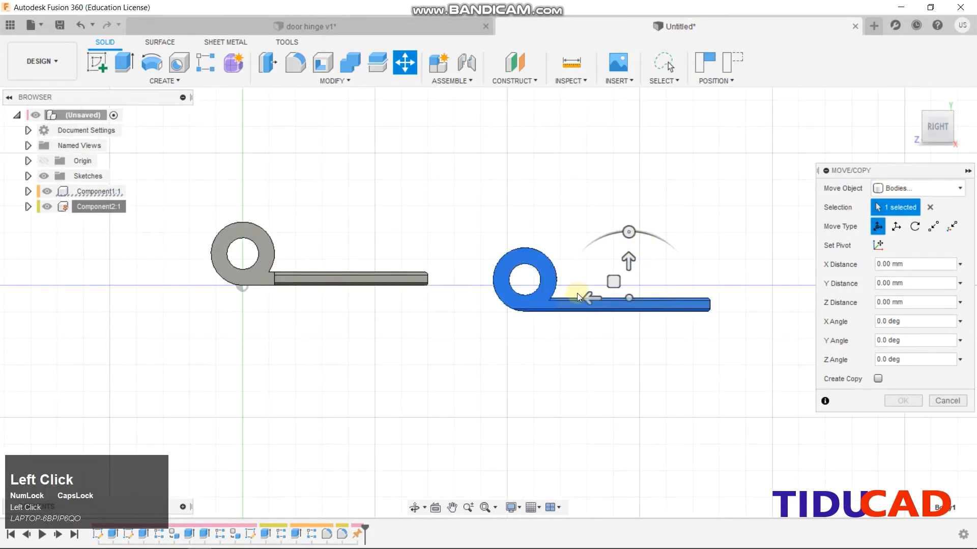
drag(933, 130, 927, 192)
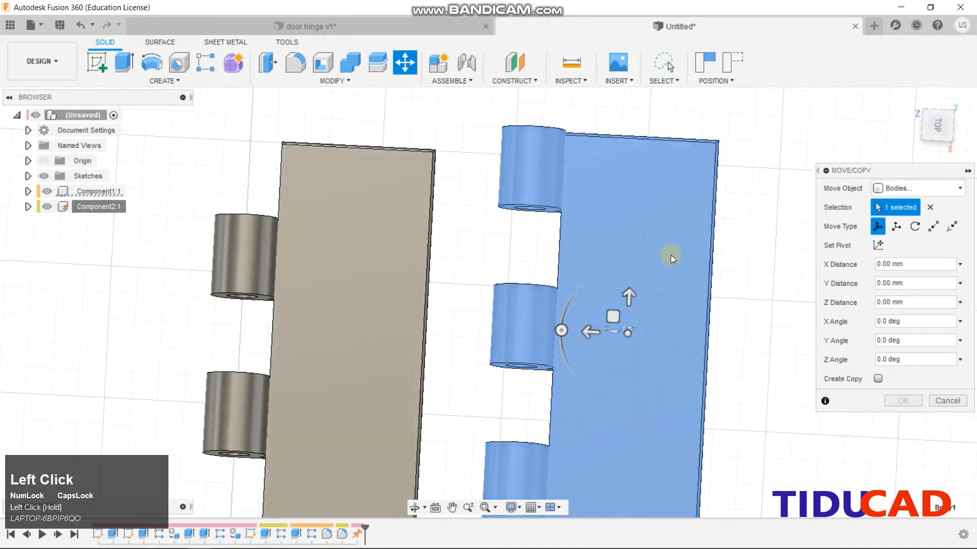
drag(561, 330, 711, 340)
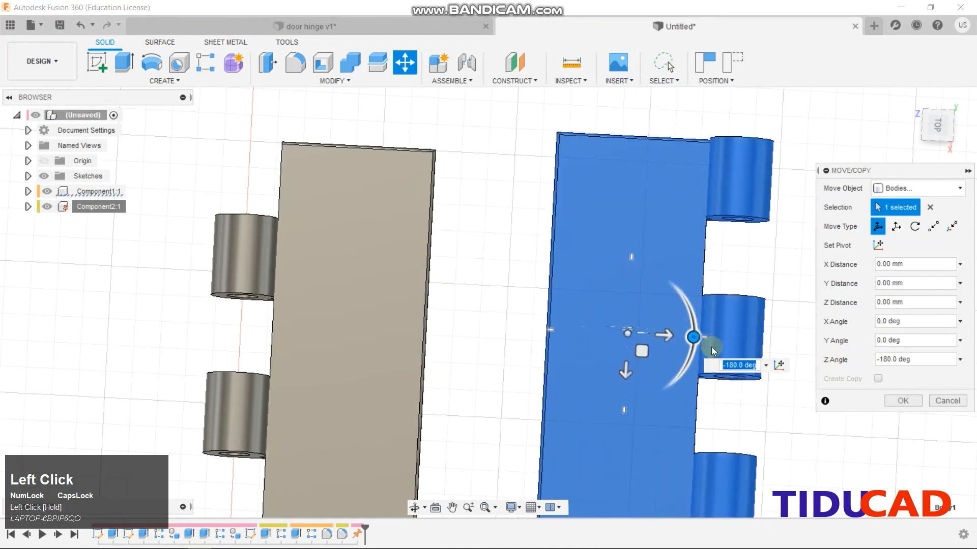
click(899, 402)
Slide the flipped leaf against the other so the knuckles interleave
drag(641, 322, 59, 273)
click(909, 99)
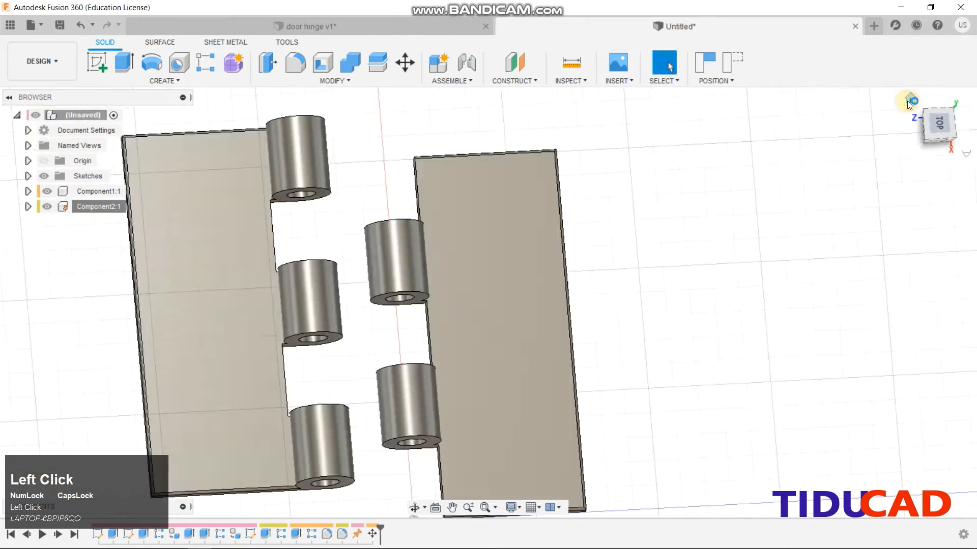
drag(428, 441, 450, 445)
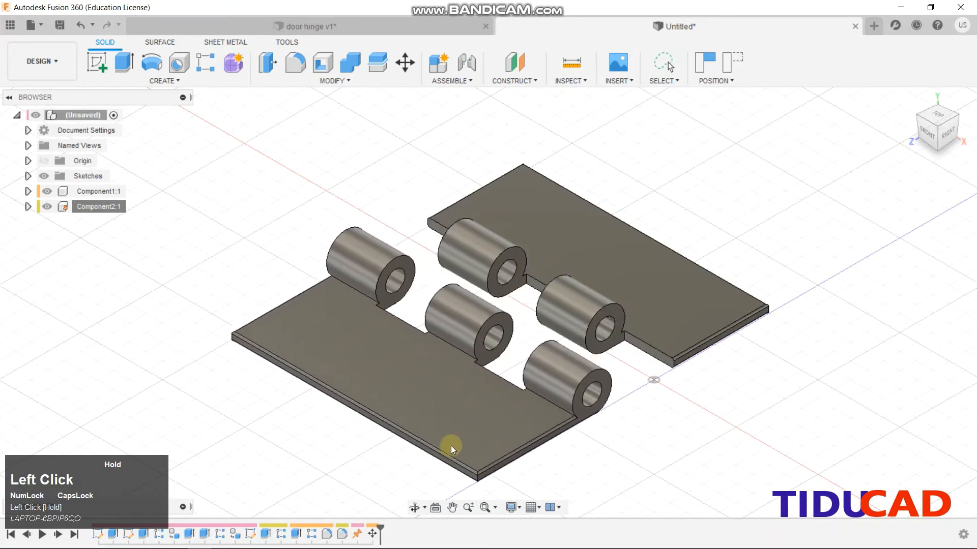
Joint the two leaves at their knuckle hole centres using Capture Position so the knuckles interleave
click(466, 64)
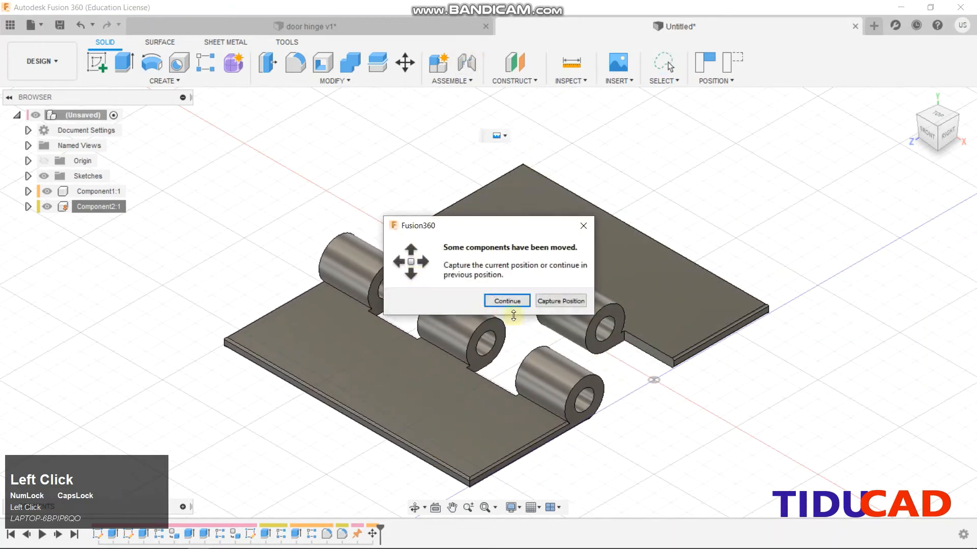
click(564, 301)
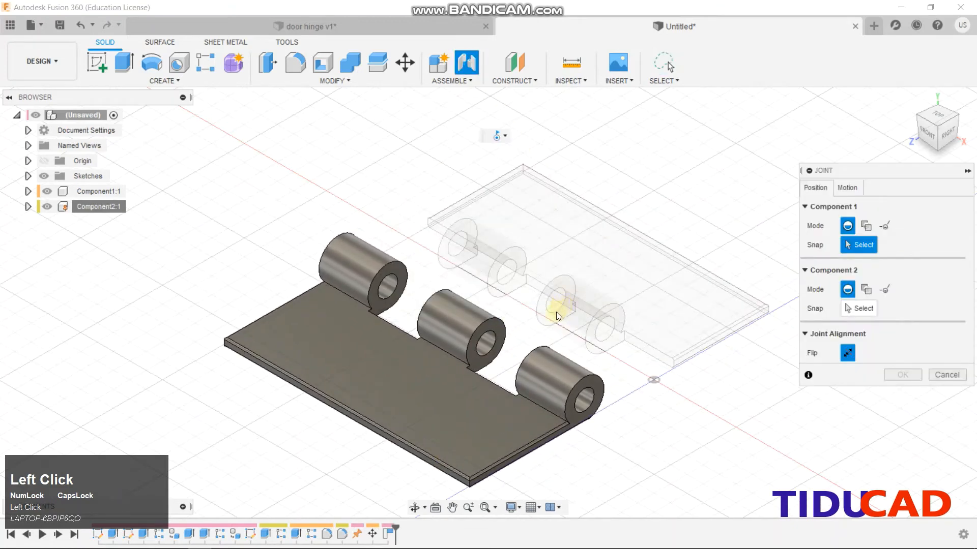
click(388, 289)
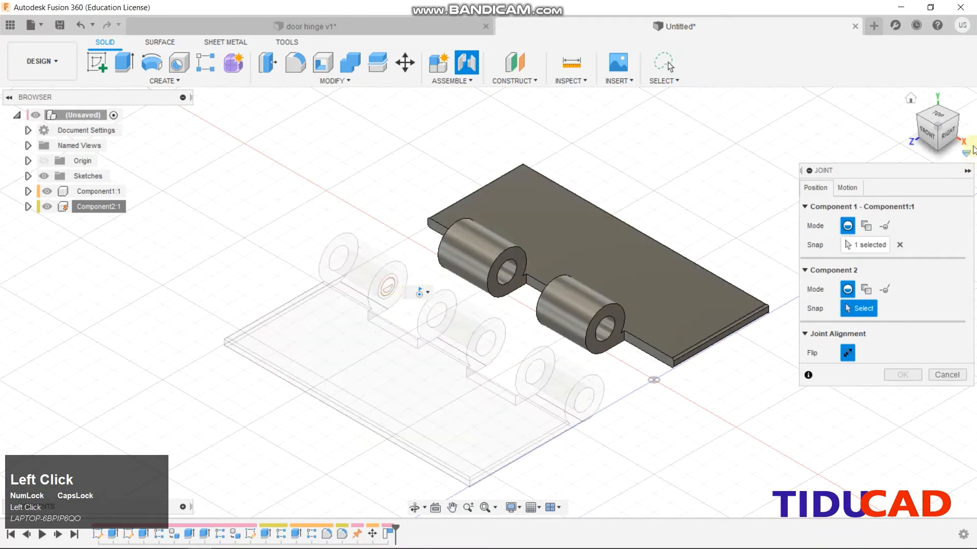
mouse_move(927, 135)
mouse_down()
mouse_move(84, 131)
mouse_move(931, 135)
mouse_up()
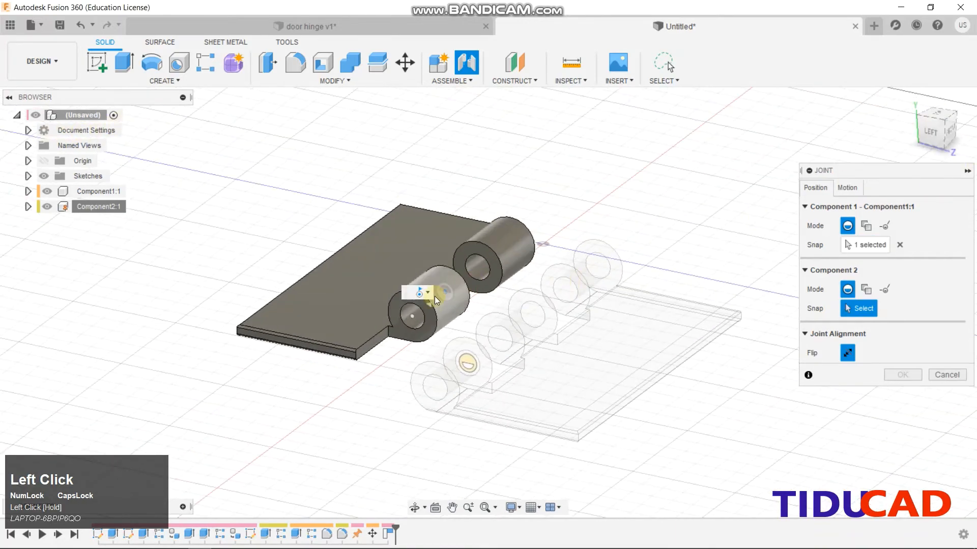
click(411, 317)
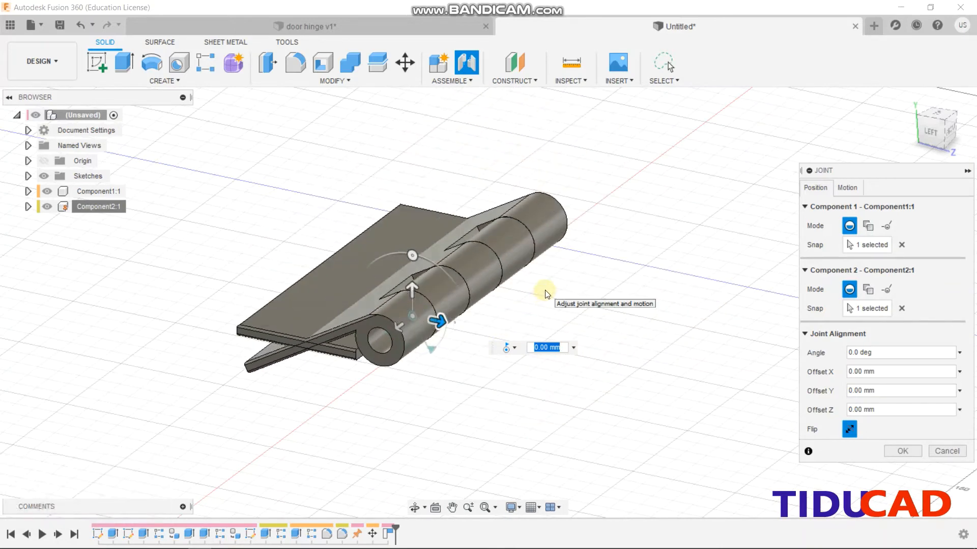
click(901, 451)
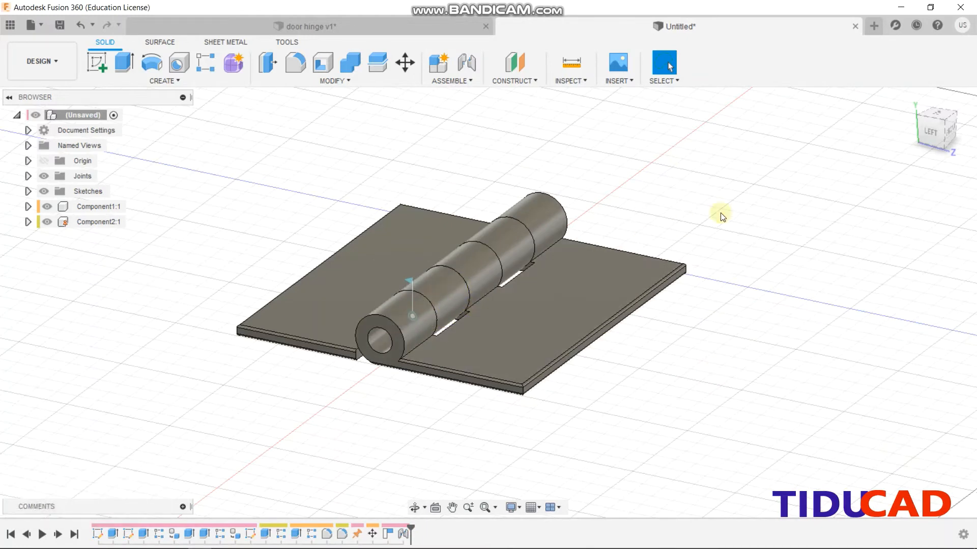
Swing the top leaf 180° about the joint to fold the hinge shut, then return to the home view
drag(547, 322, 348, 243)
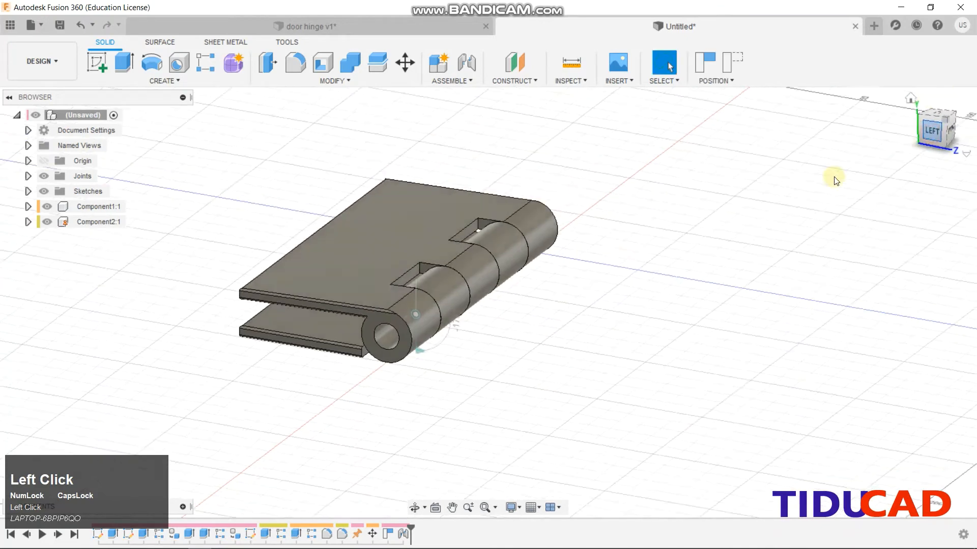
drag(371, 265, 363, 268)
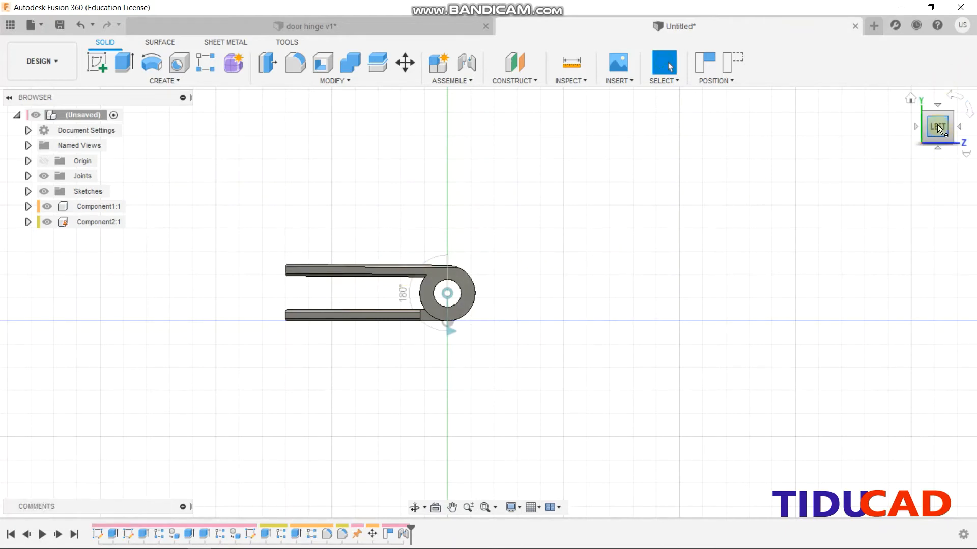
click(918, 105)
drag(888, 161, 887, 162)
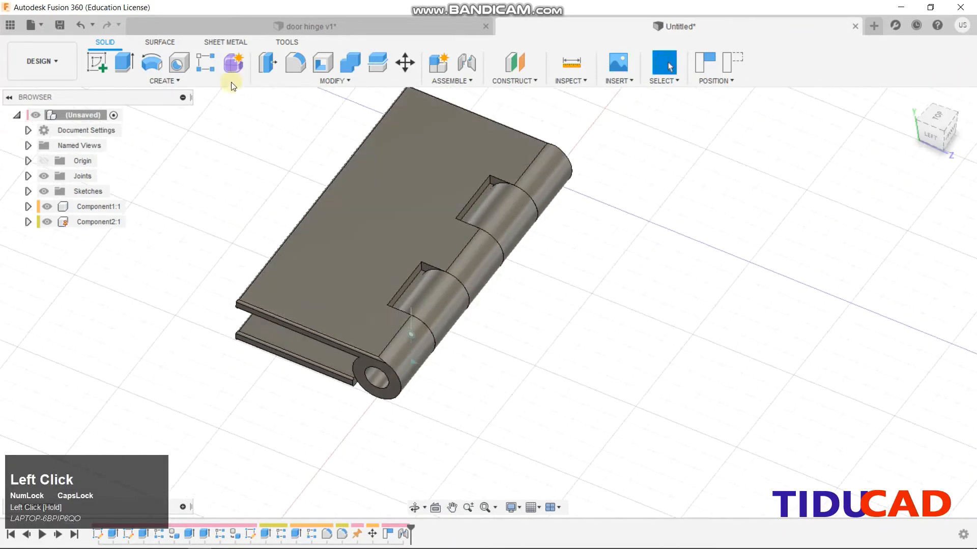
Start a sketch on the leaf's top face and draw two equal circles
click(97, 63)
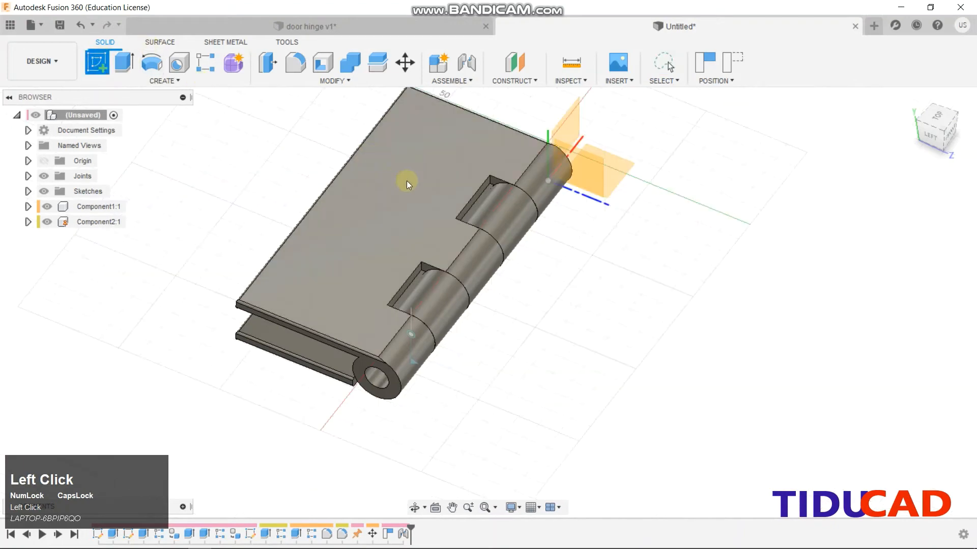
click(406, 182)
click(557, 303)
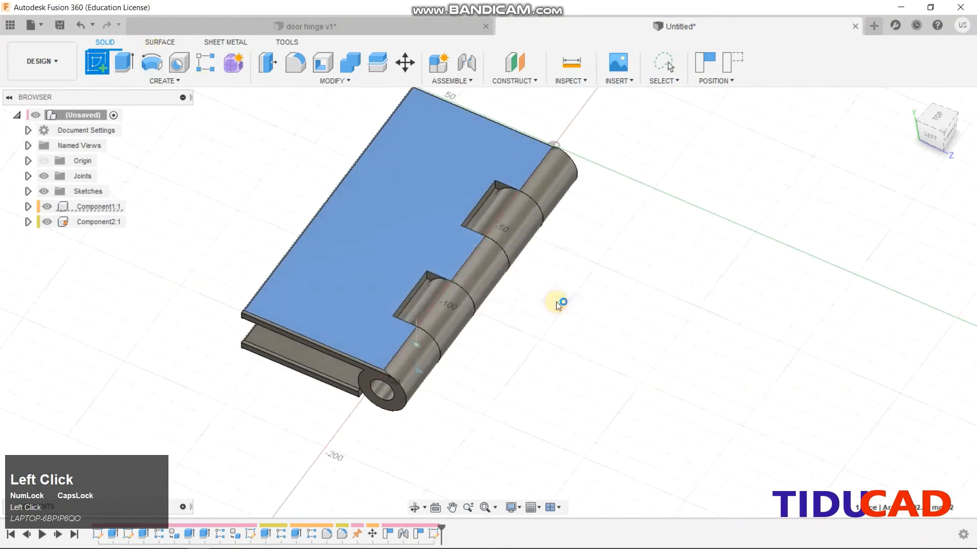
click(160, 70)
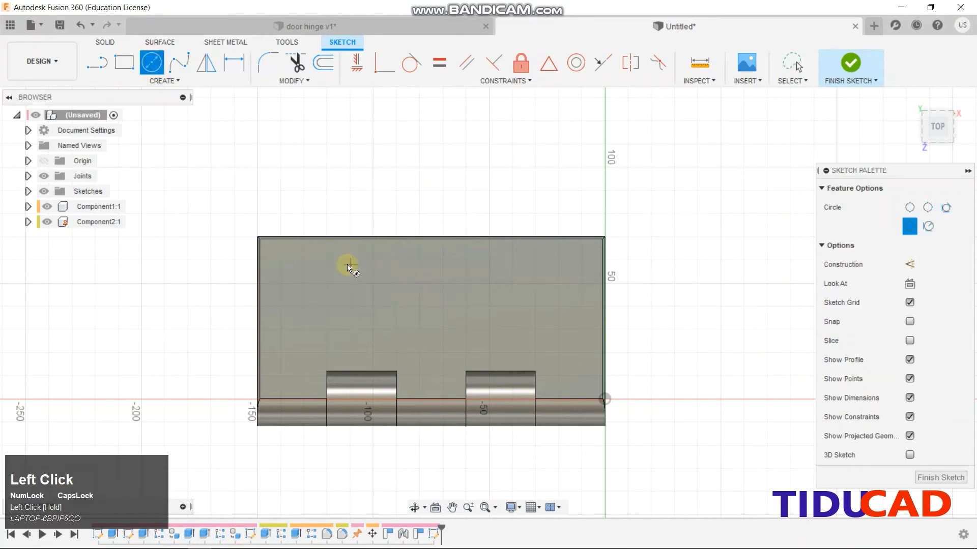
click(336, 270)
click(303, 325)
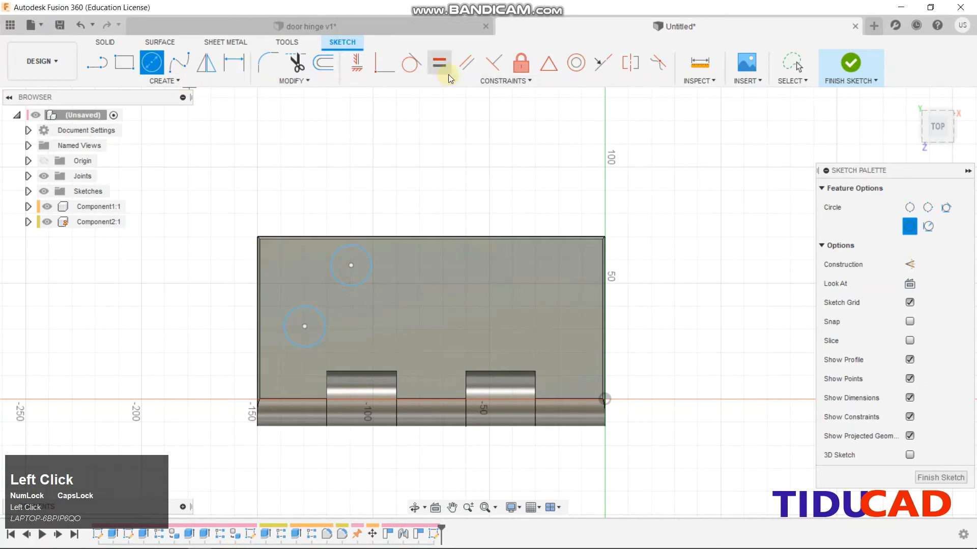
click(439, 62)
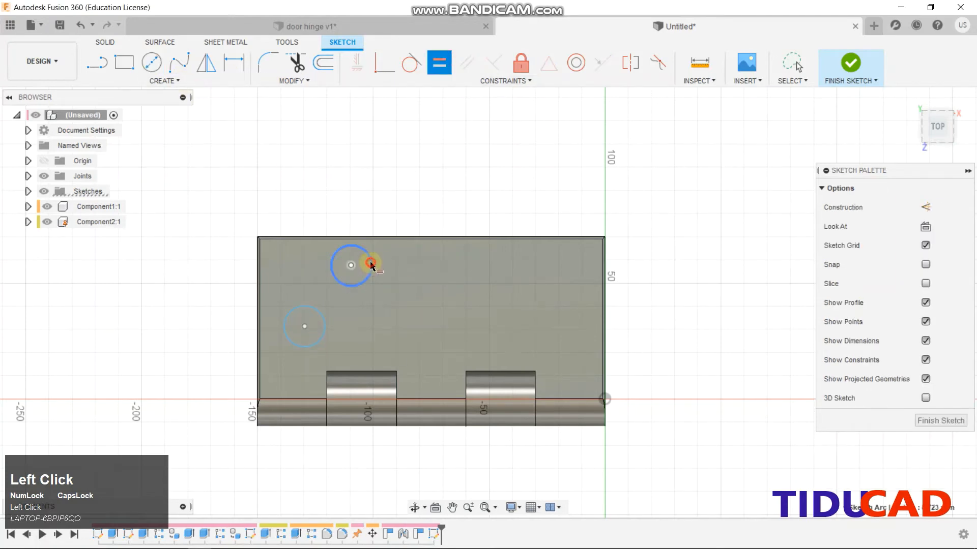
click(370, 262)
click(316, 306)
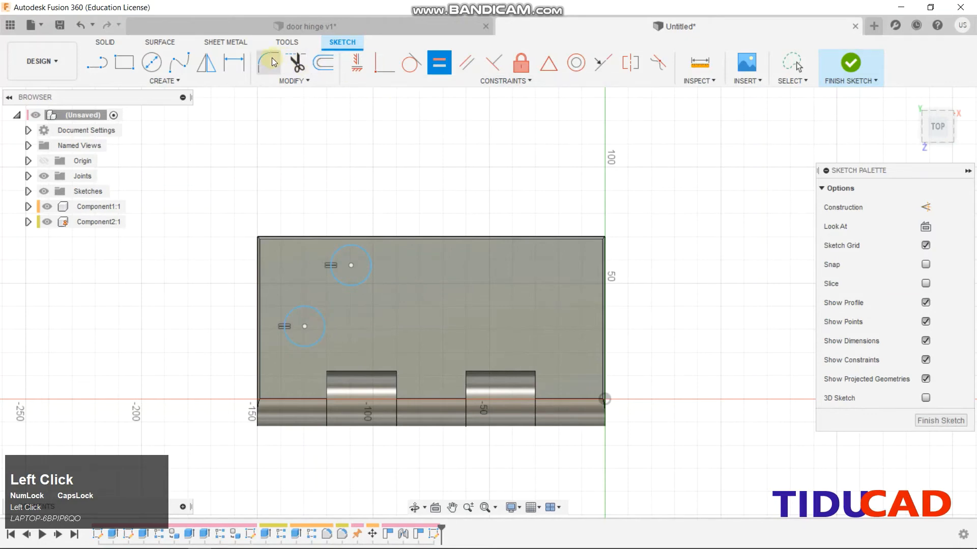
Dimension the circle centres 30 mm apart horizontally and the upper circle to Ø12 mm
click(234, 62)
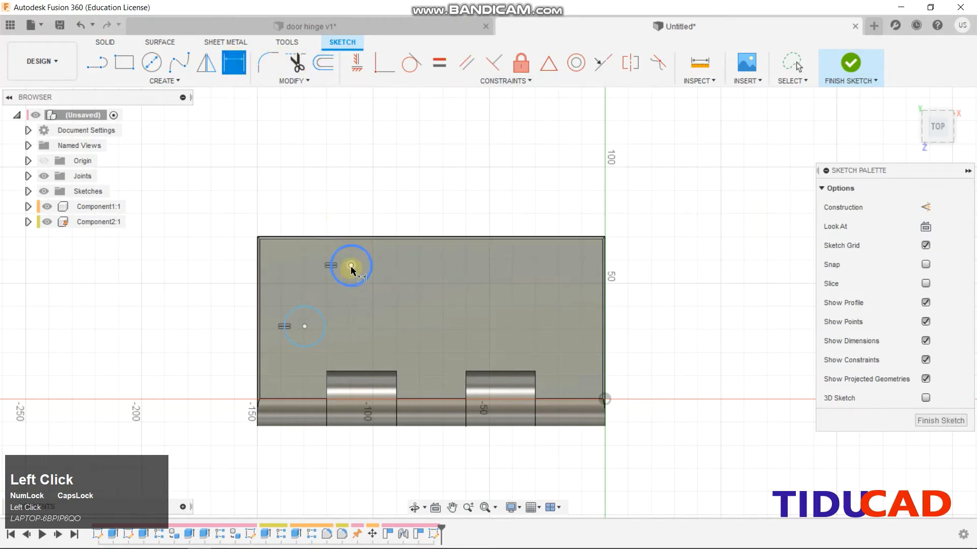
click(316, 314)
click(326, 335)
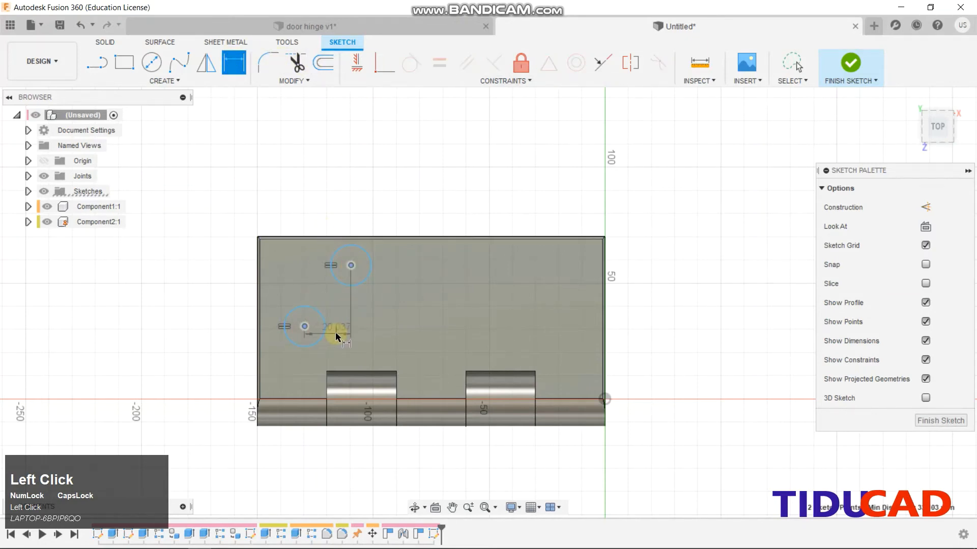
click(336, 333)
text(30)
key(Return)
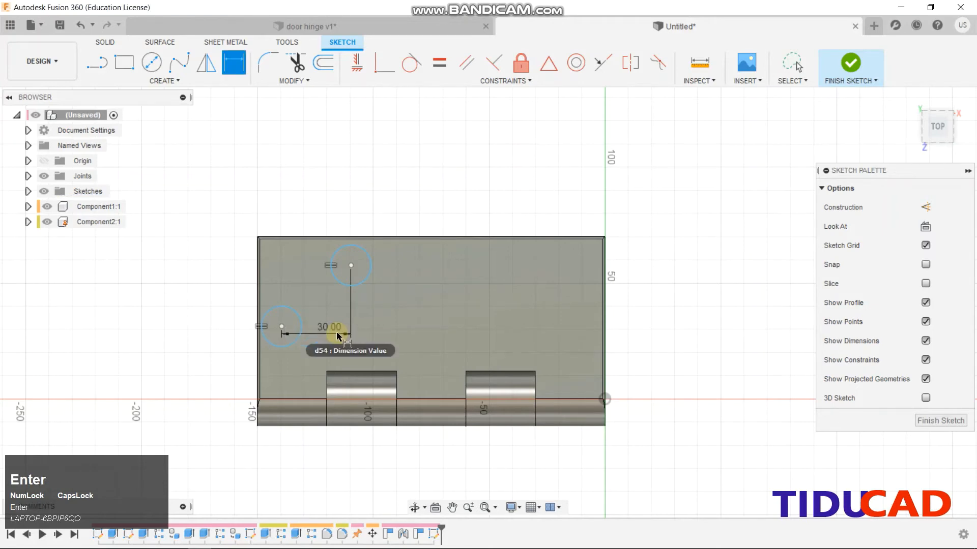
click(351, 265)
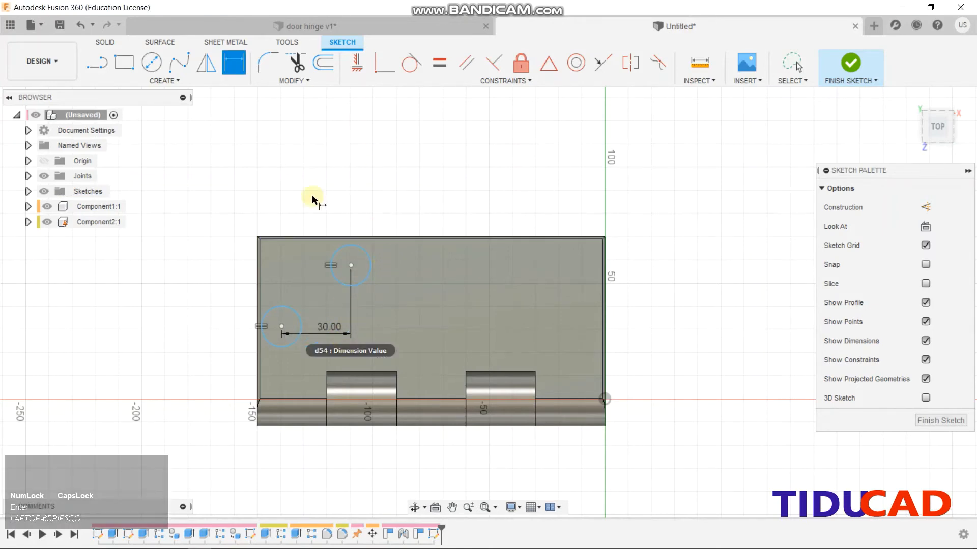
click(351, 265)
click(346, 238)
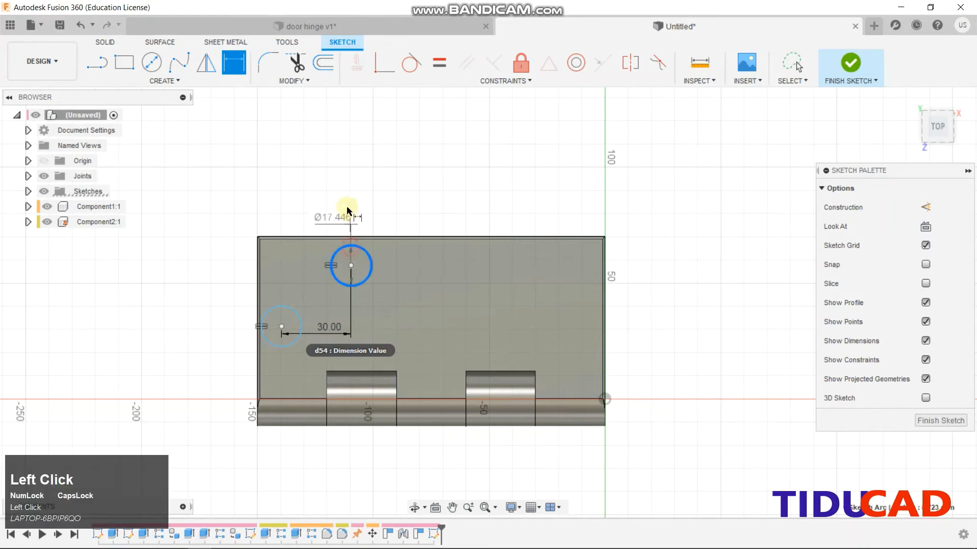
click(340, 193)
text(12)
key(Return)
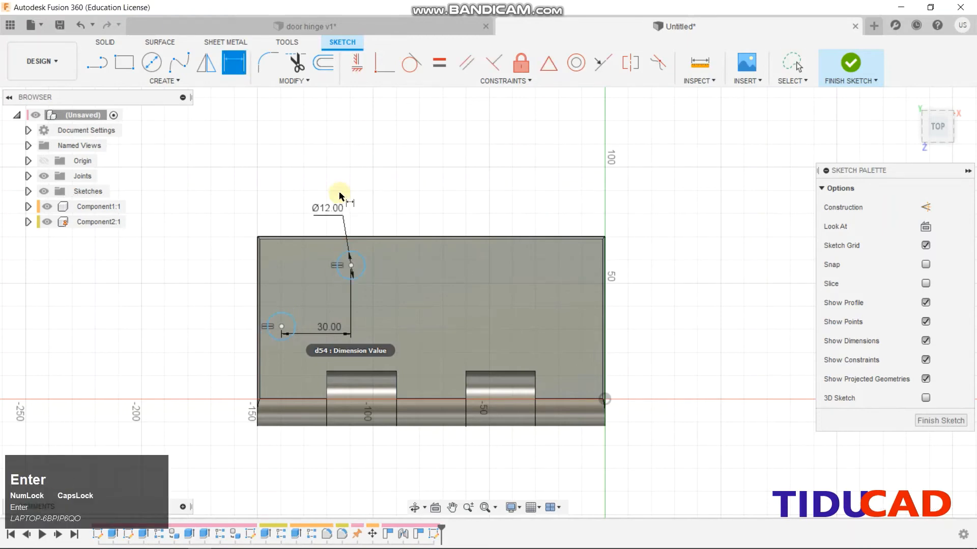
click(96, 63)
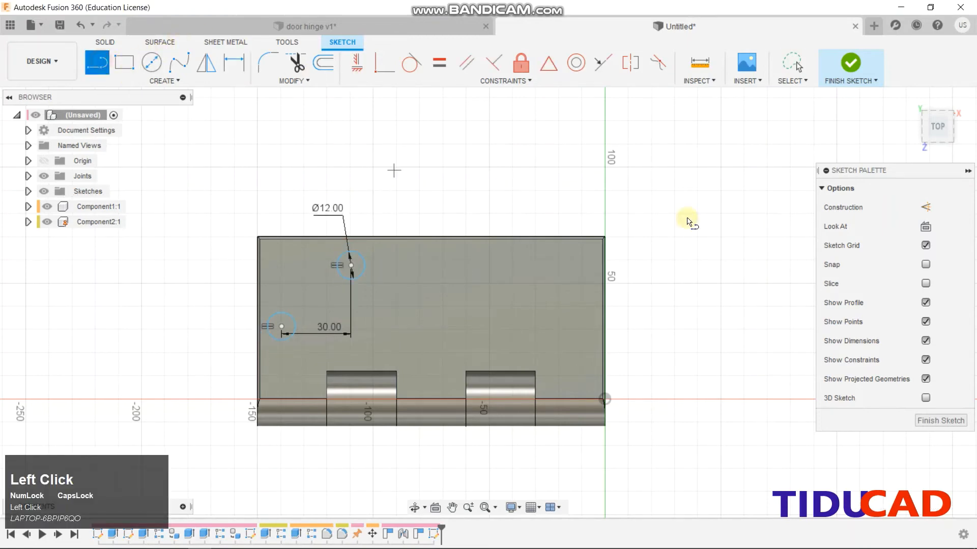
click(926, 208)
Draw a vertical construction centreline and dimension the upper hole centre 20 mm from it
click(432, 238)
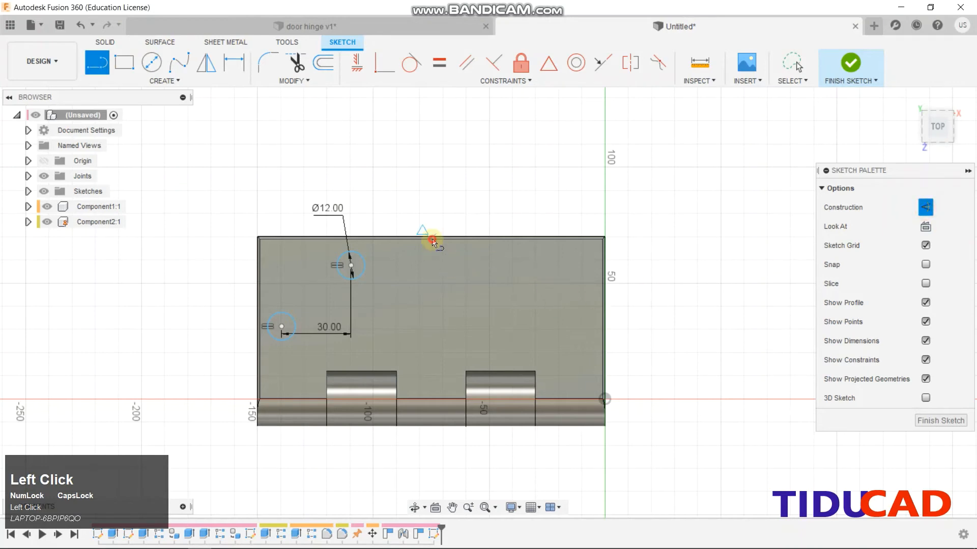
click(429, 402)
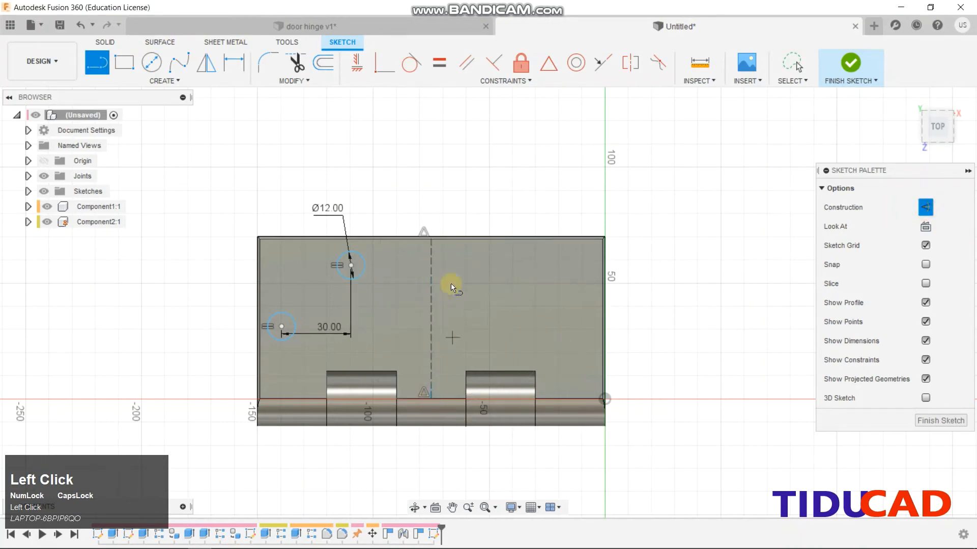
key(d)
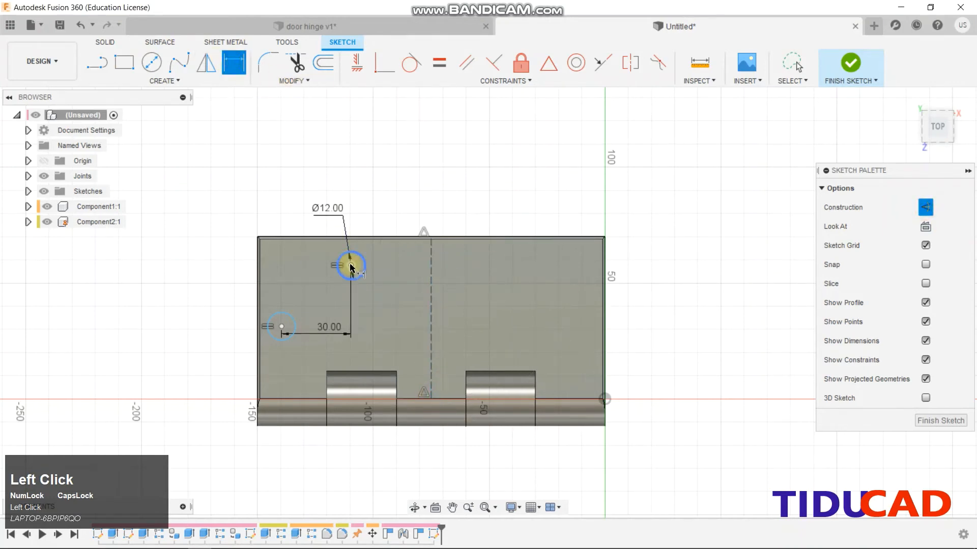
click(351, 265)
click(432, 269)
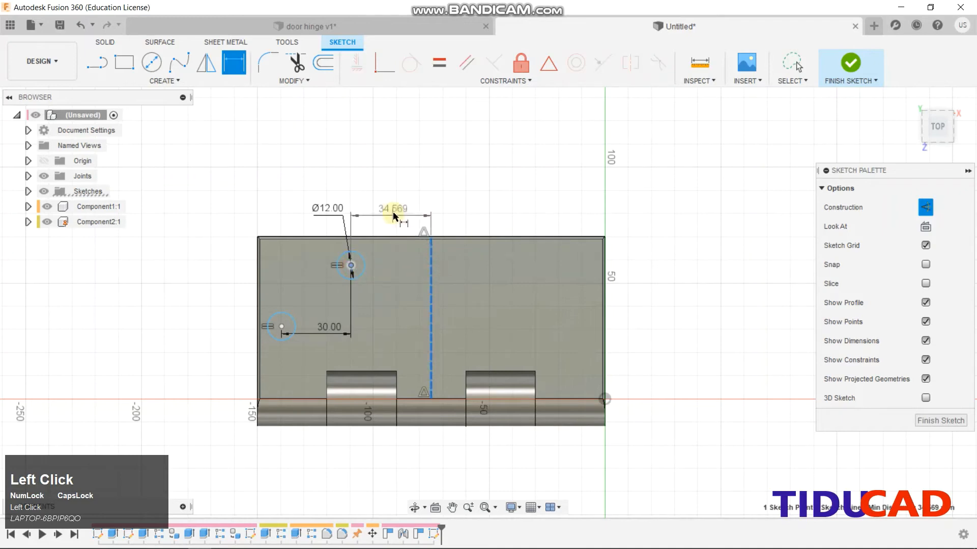
click(392, 203)
text(20)
key(Return)
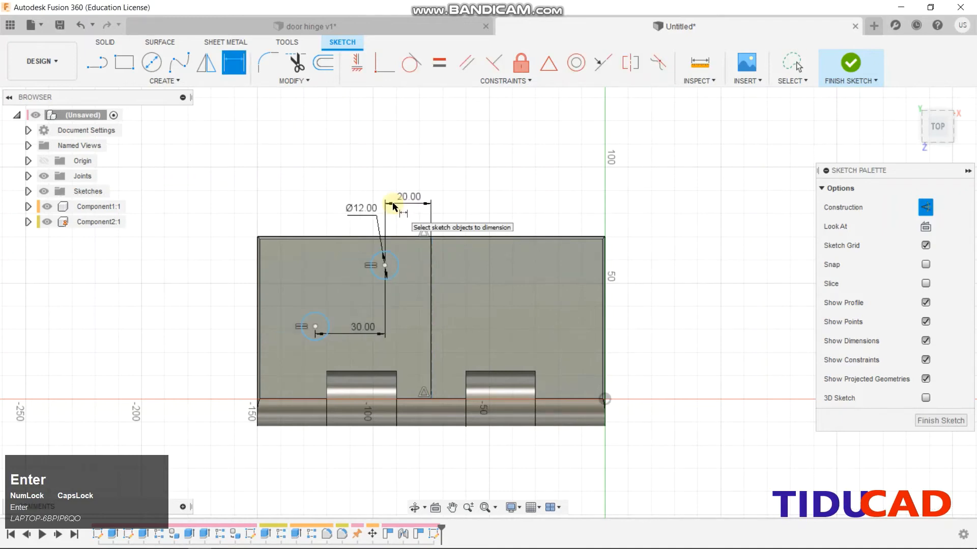
Dimension the upper hole centre 20 mm below the top edge and finish the sketch
click(383, 266)
click(385, 266)
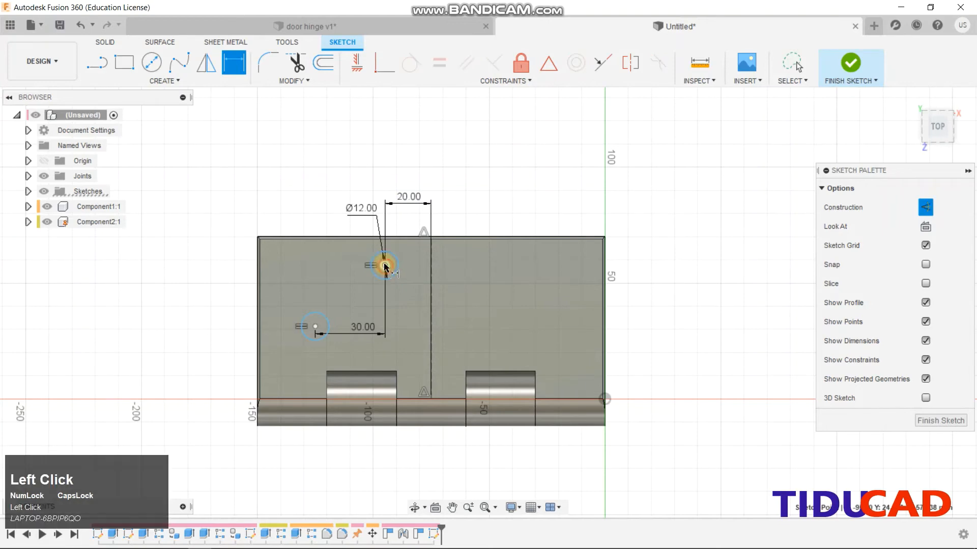
click(356, 243)
click(215, 262)
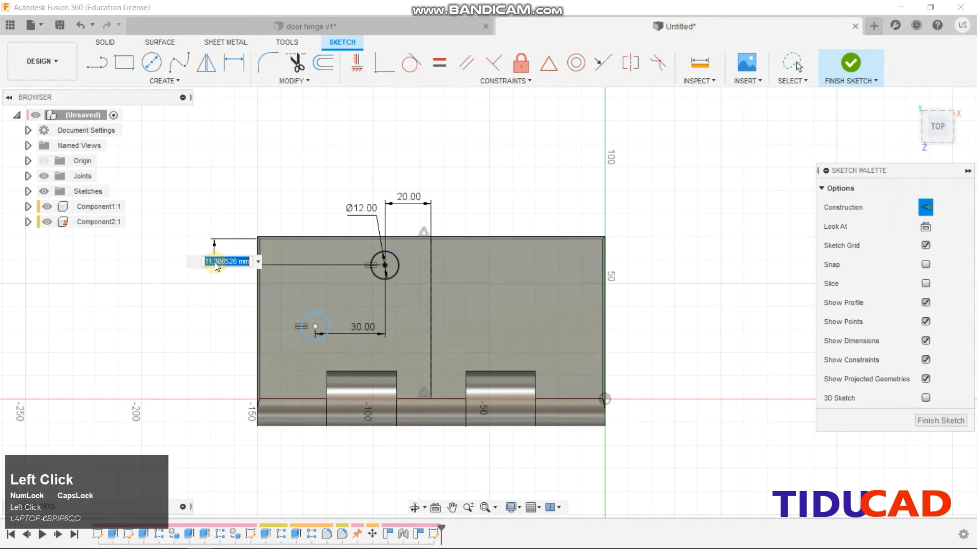
text(20)
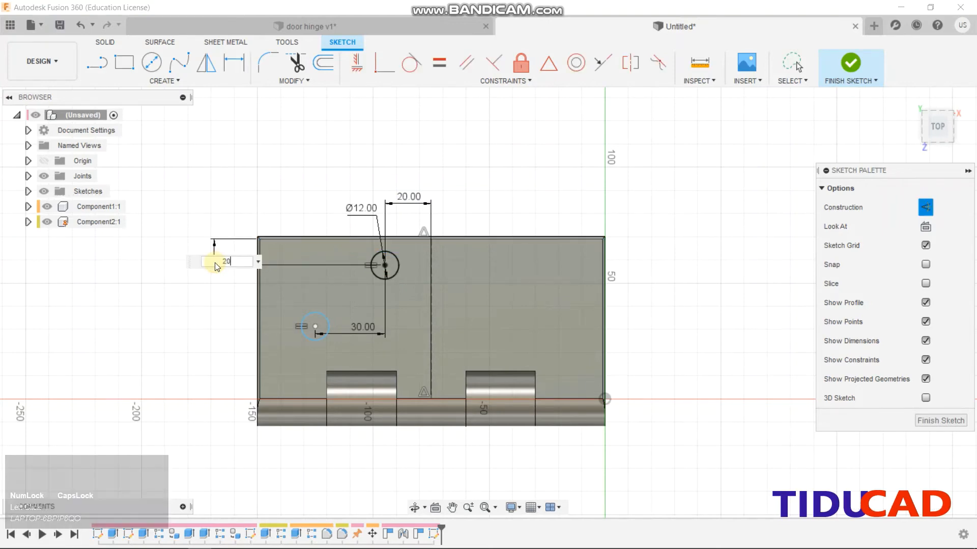
key(Return)
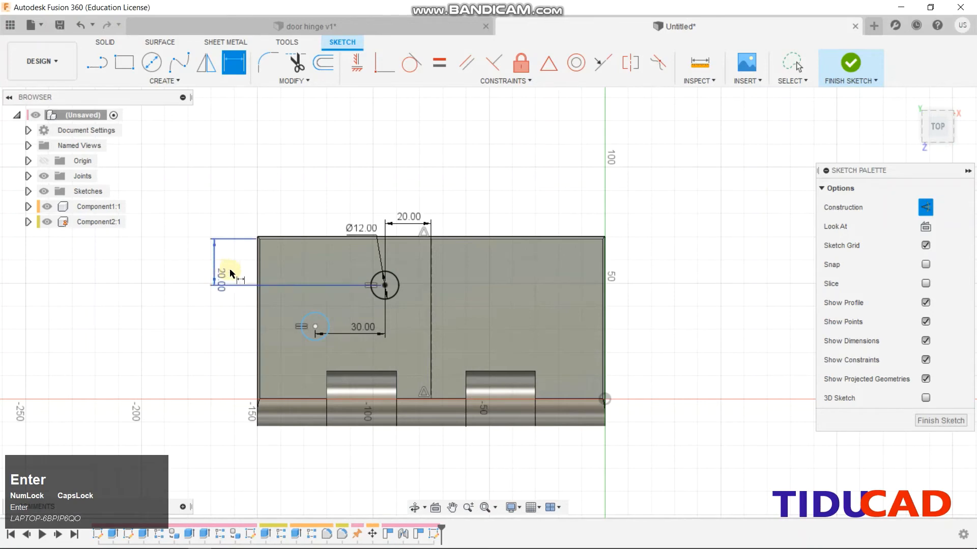
click(315, 327)
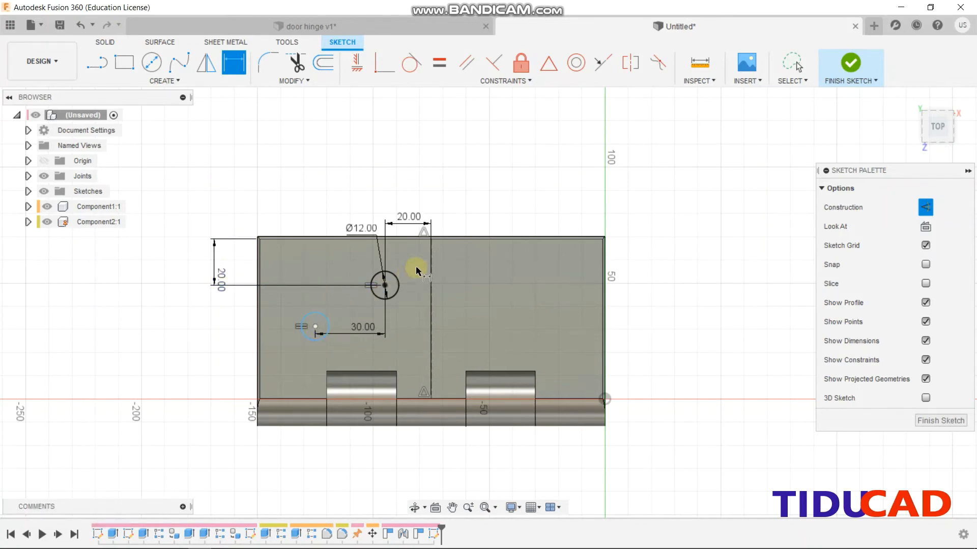
click(927, 423)
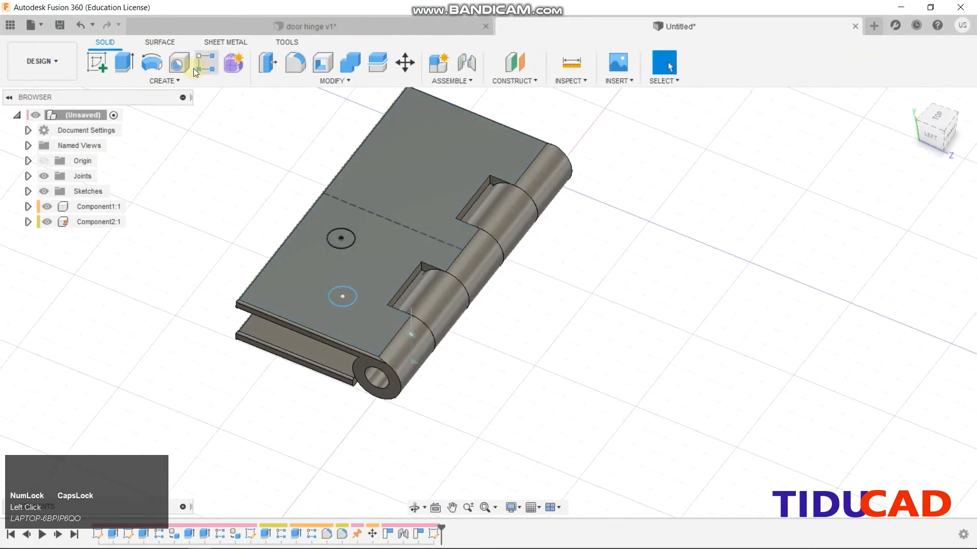
Try the feature Mirror tool, then cancel it
click(163, 80)
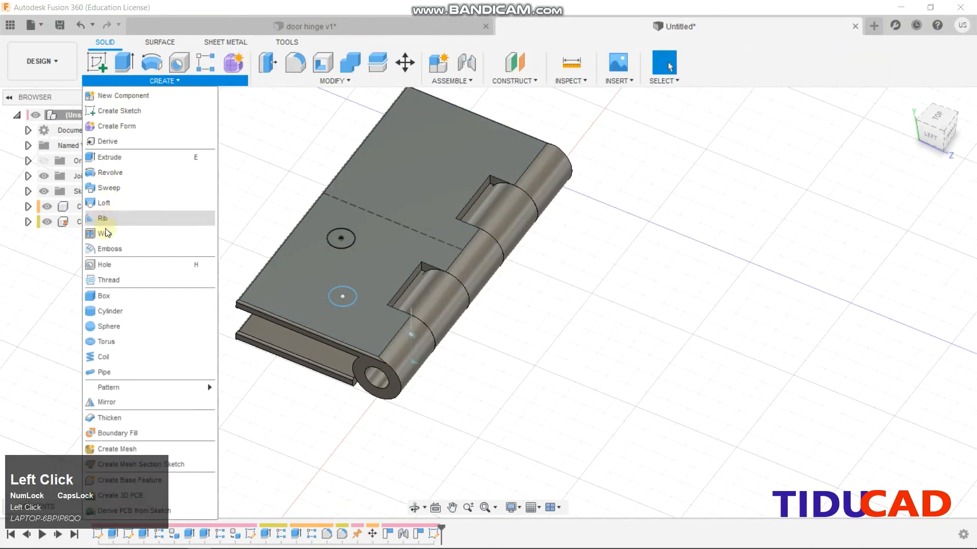
click(100, 402)
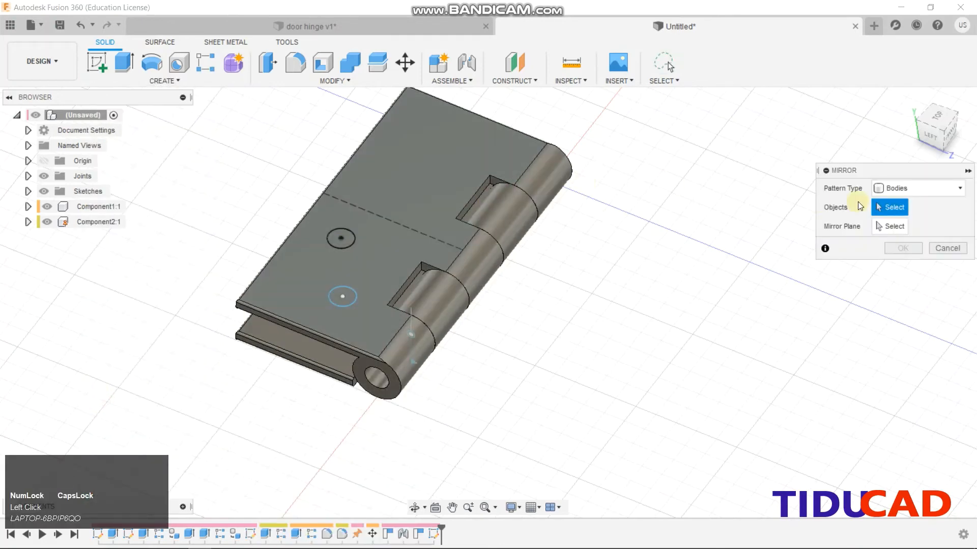
click(893, 189)
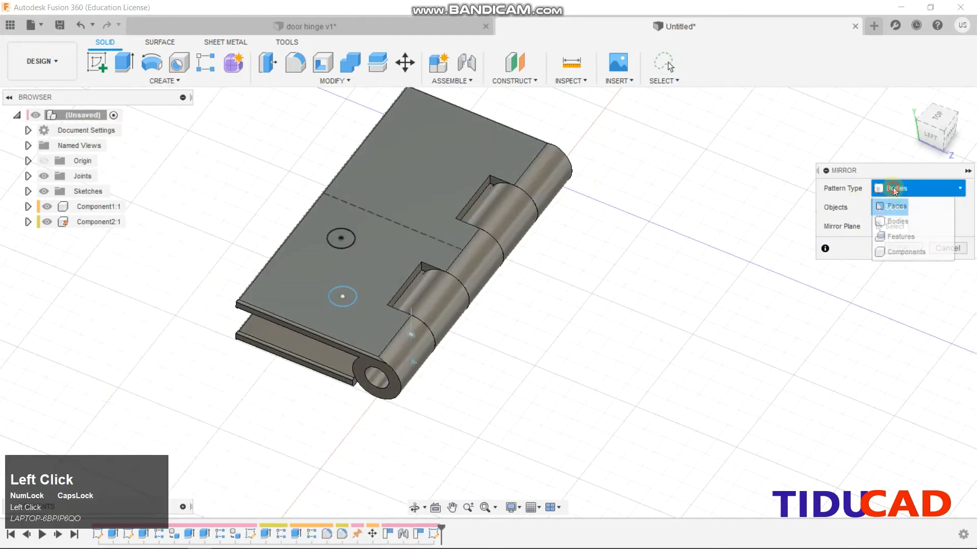
click(898, 238)
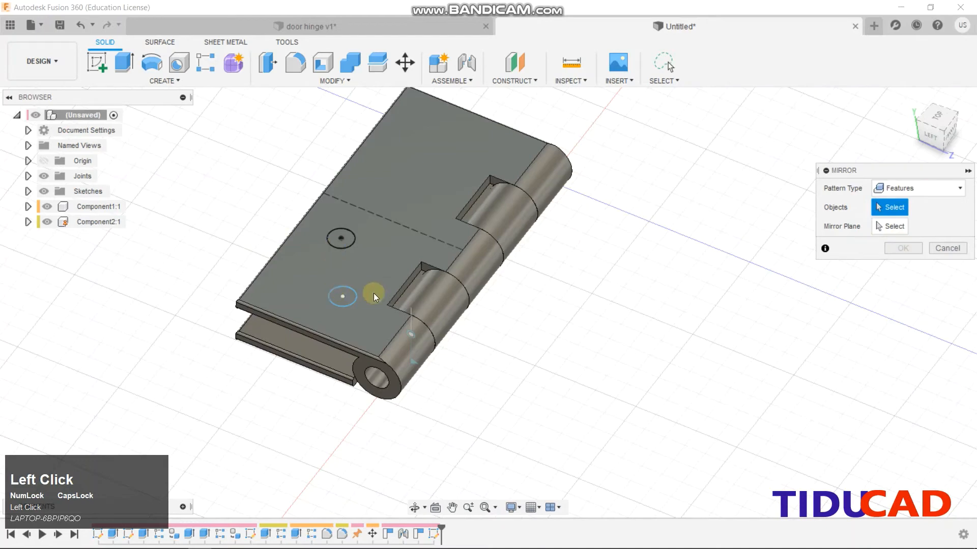
click(947, 249)
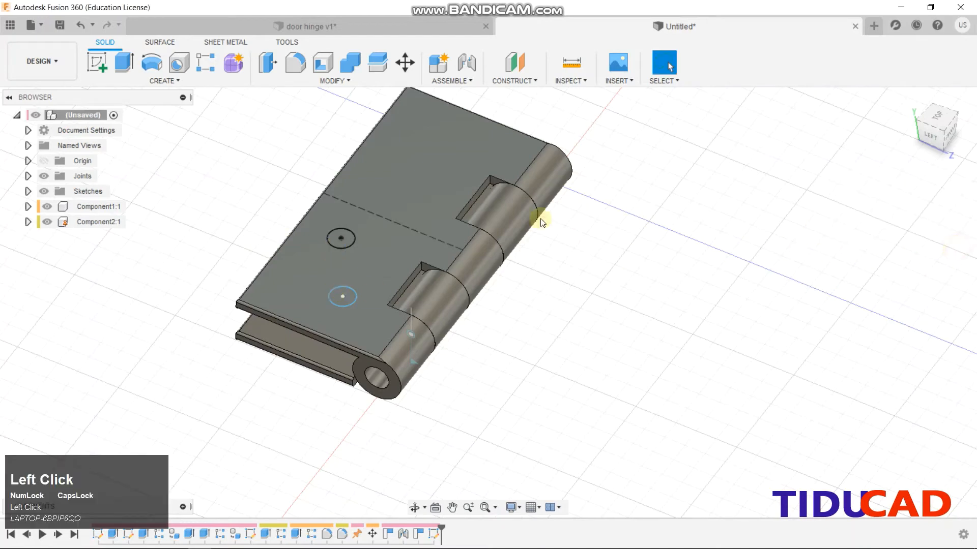
Reopen the hole sketch, mirror the circles across the centreline, and finish the sketch
right_click(427, 532)
click(452, 405)
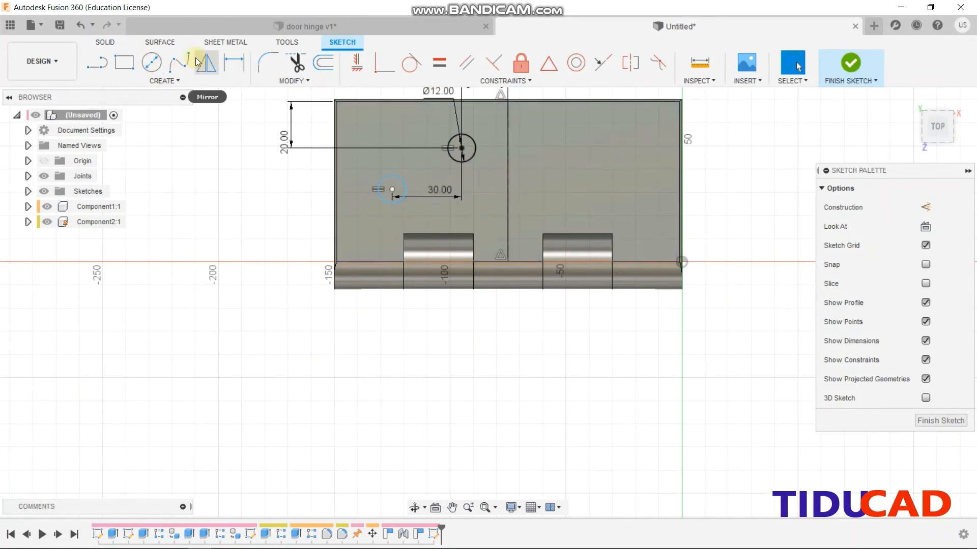
click(198, 62)
click(446, 155)
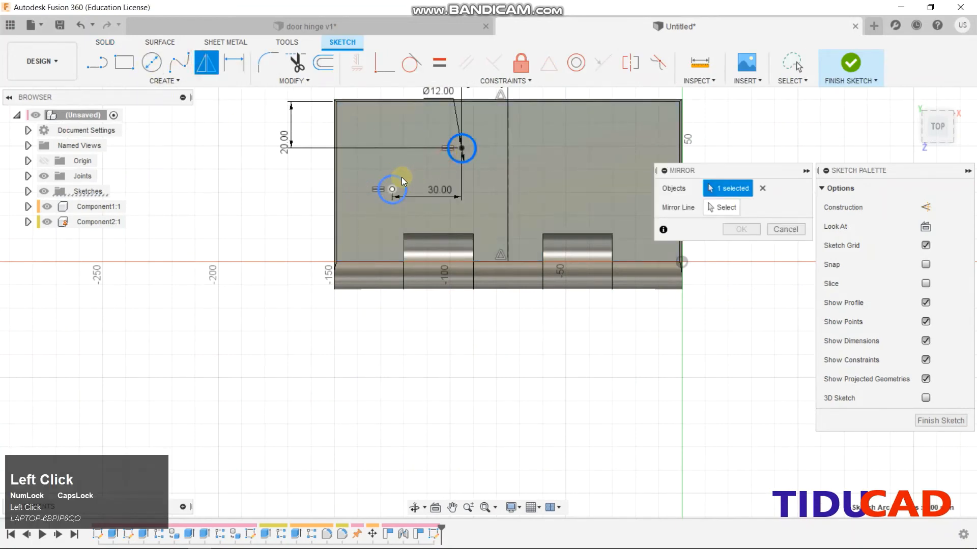
click(508, 181)
click(742, 230)
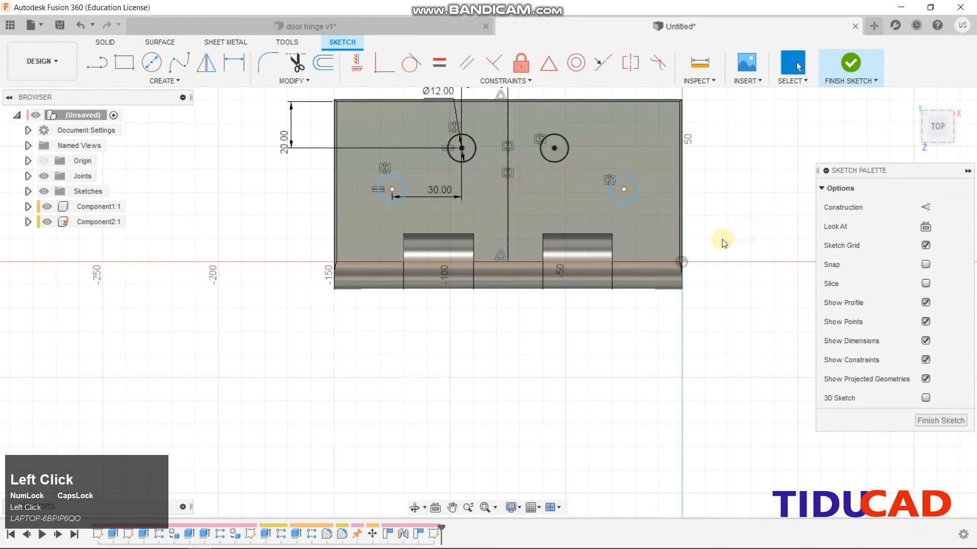
click(850, 63)
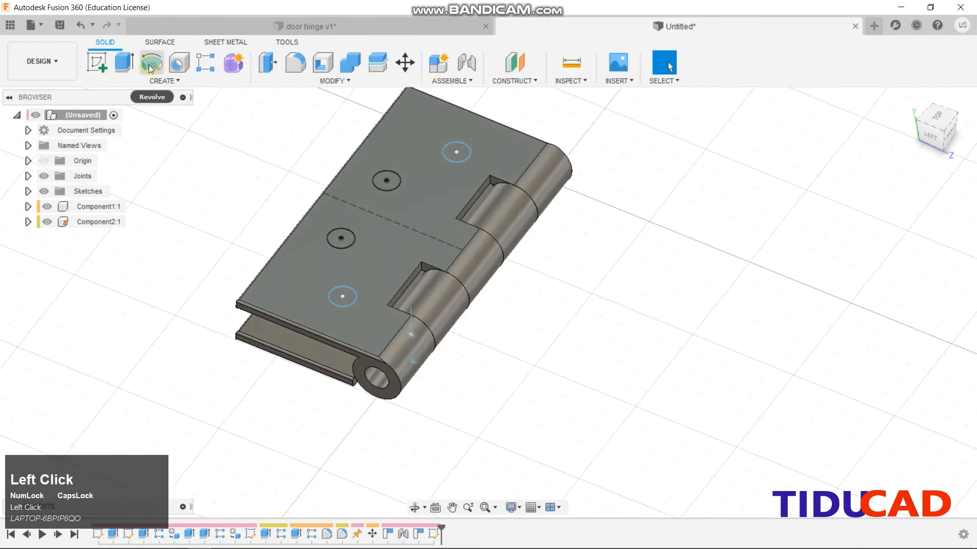
Extrude the four hole circles as a -90 mm cut through both leaves
click(123, 61)
click(334, 294)
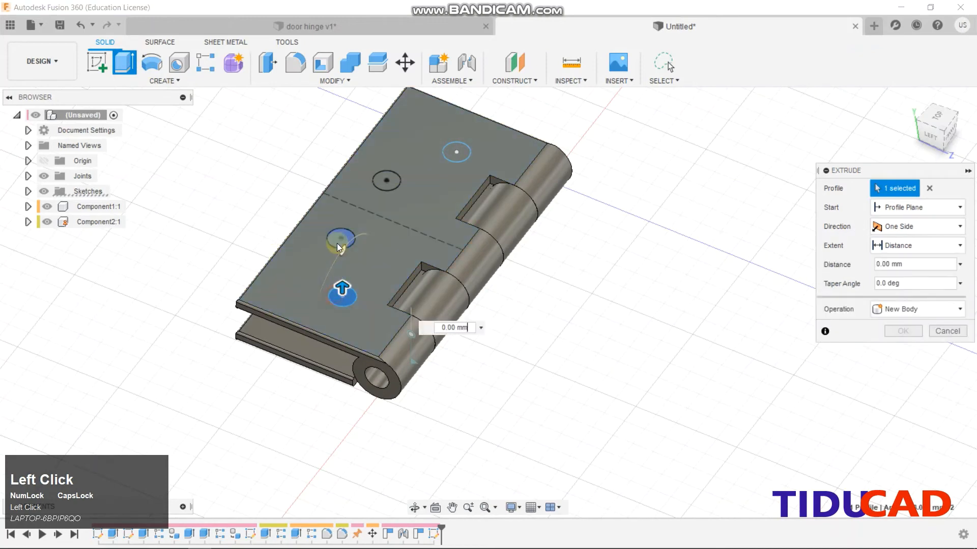
scroll(333, 237, down, 3)
click(334, 240)
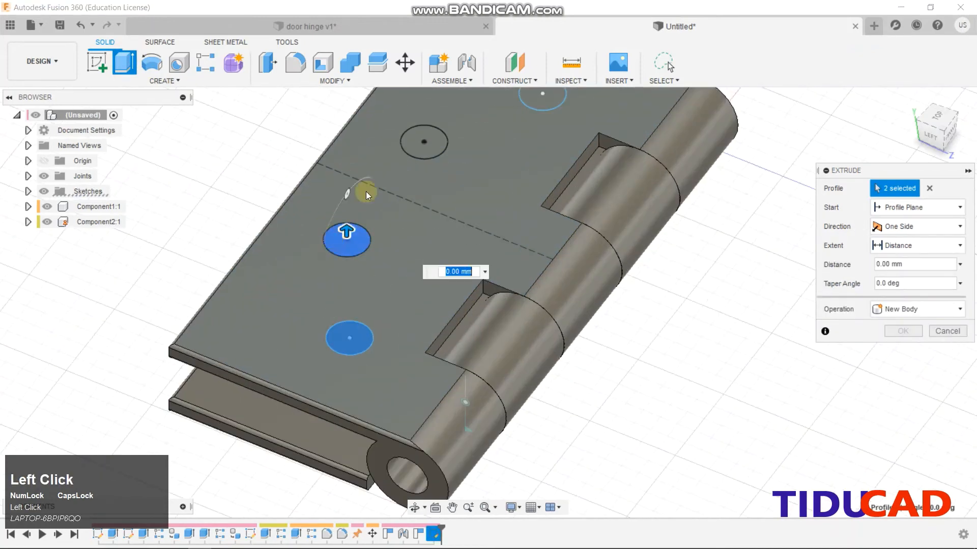
click(412, 140)
scroll(534, 120, up, 3)
click(526, 116)
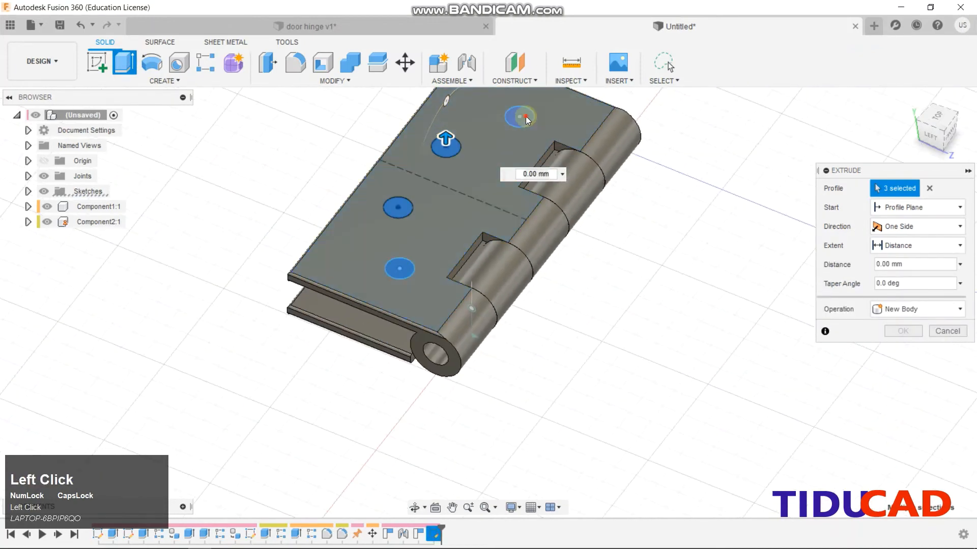
drag(519, 107, 524, 277)
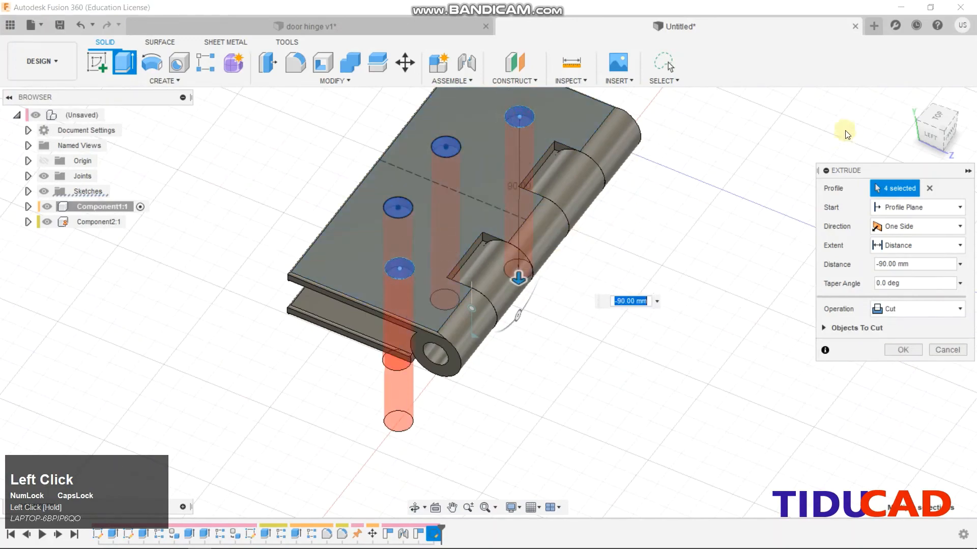
click(923, 136)
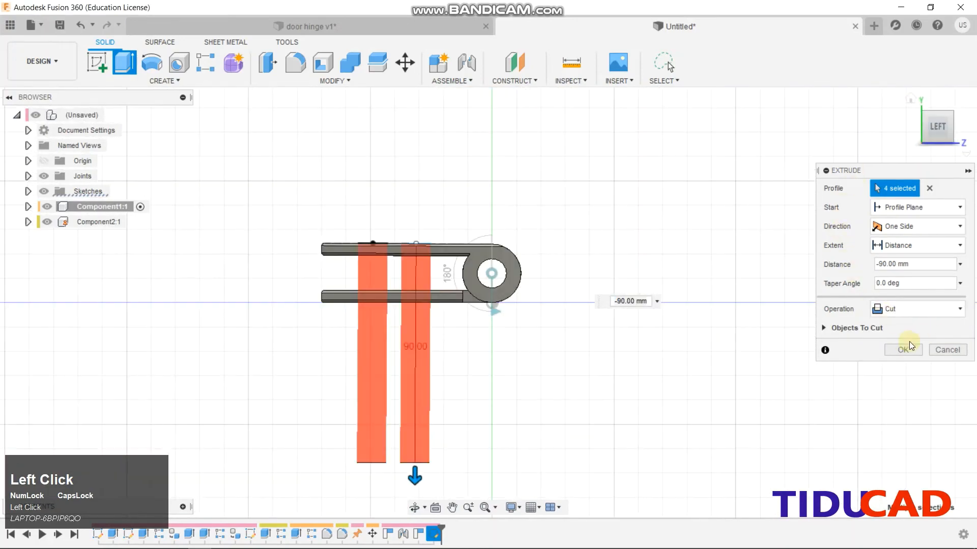
click(904, 351)
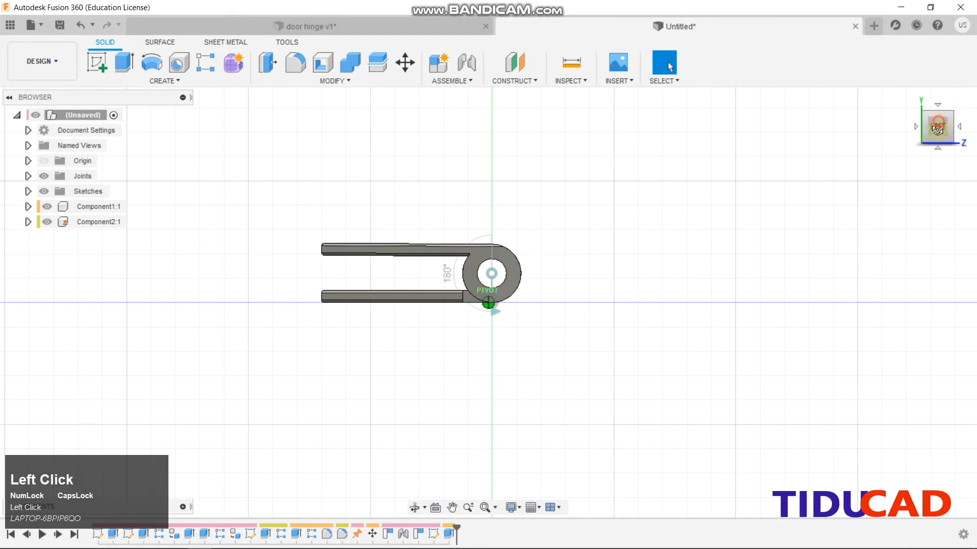
drag(937, 129, 903, 145)
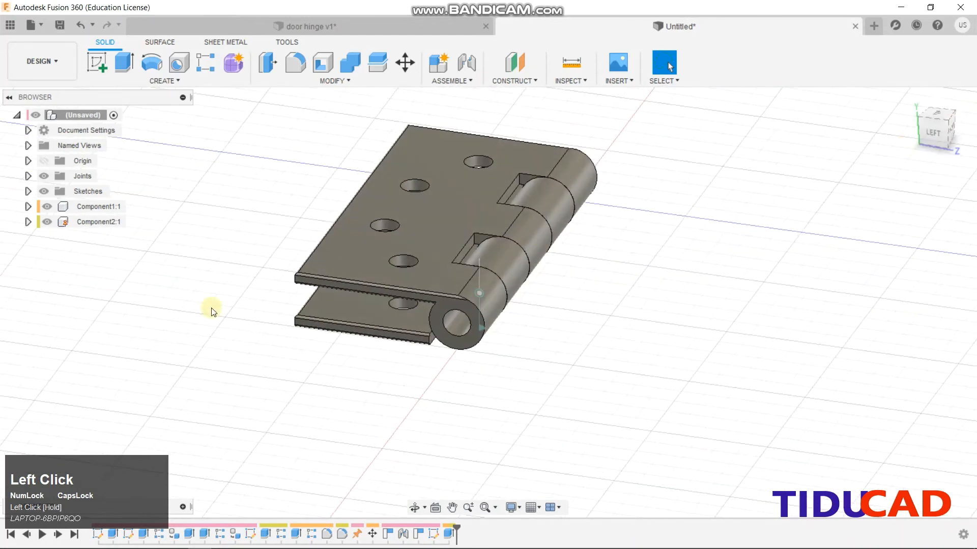
Hide both hinge leaves and start a new sketch on the front plane
click(47, 206)
click(46, 222)
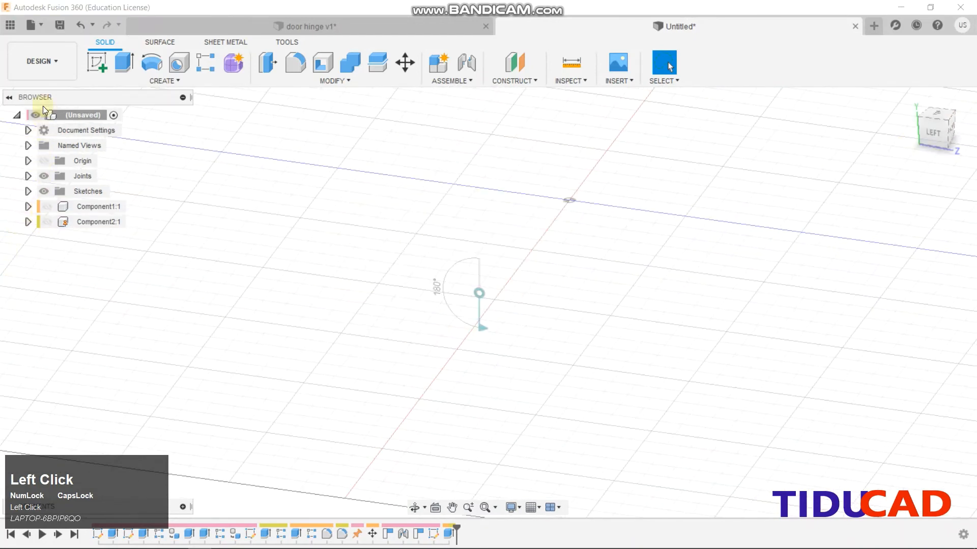
click(97, 62)
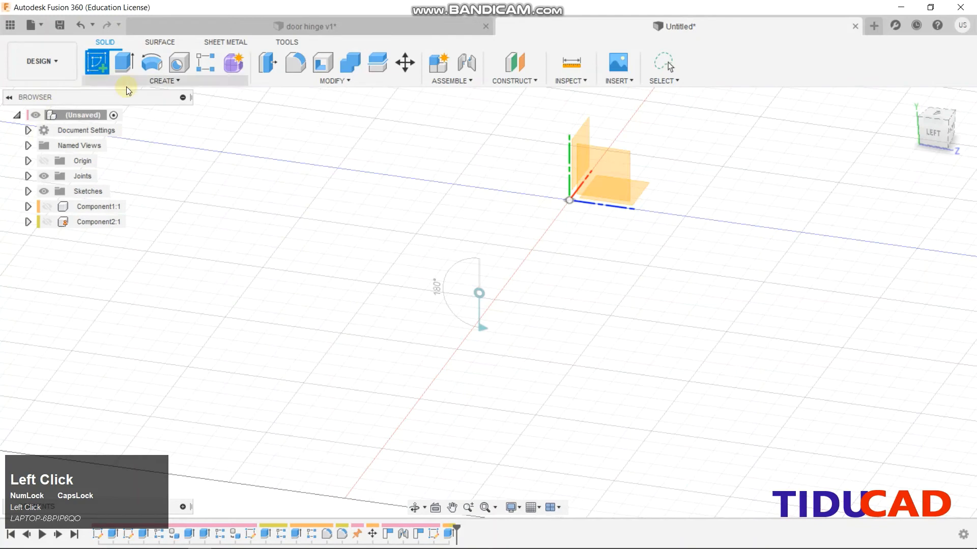
click(585, 132)
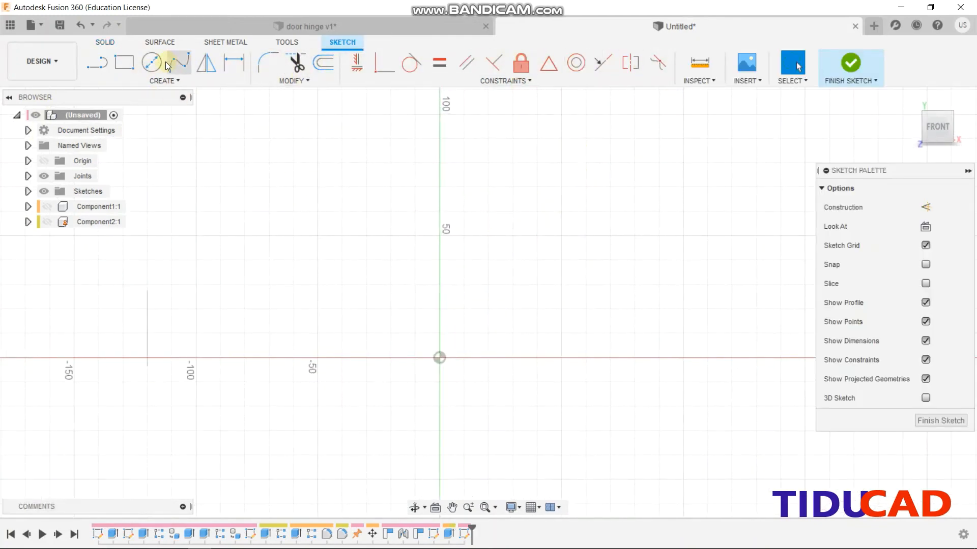
Draw a 152 mm vertical line rising from the X axis
click(97, 62)
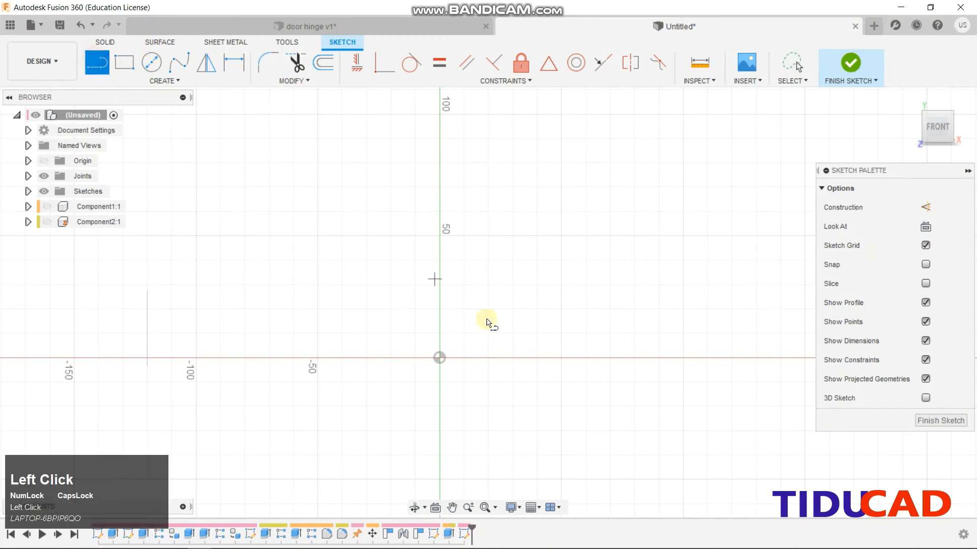
click(561, 358)
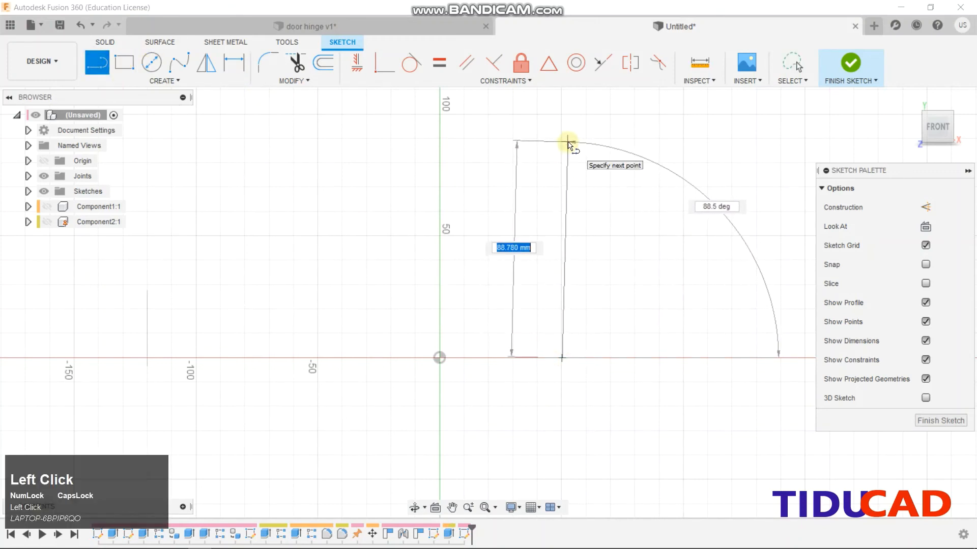
key(Tab)
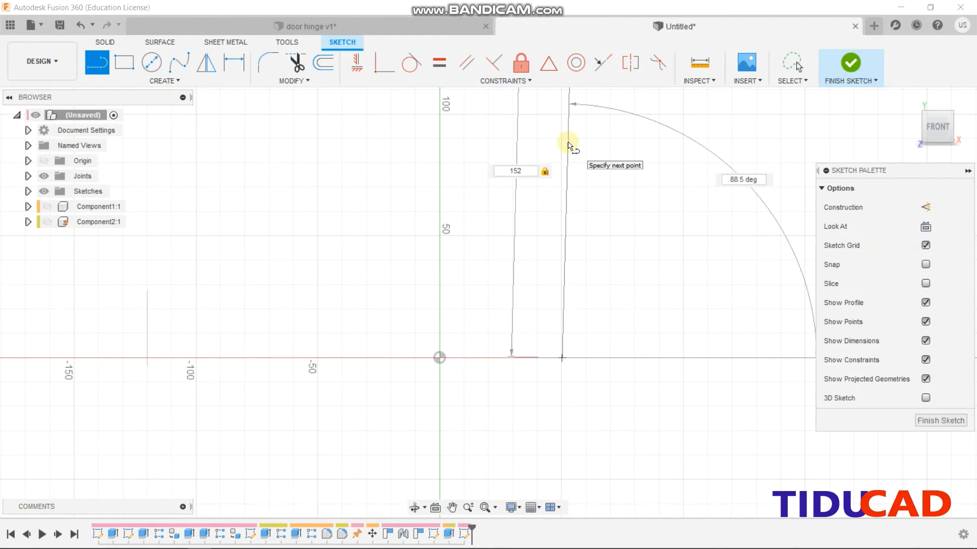
click(566, 148)
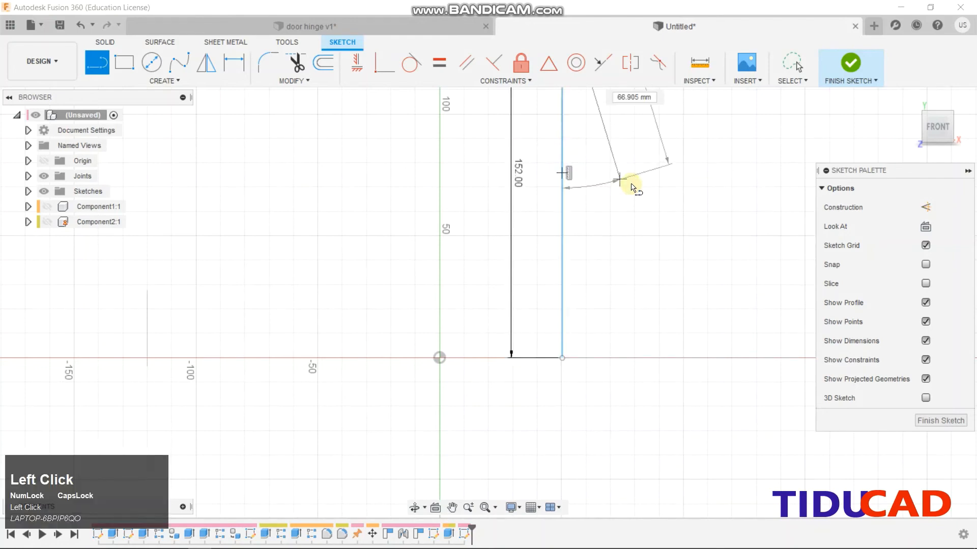
scroll(640, 174, up, 2)
key(Escape)
middle_drag(675, 224, 649, 334)
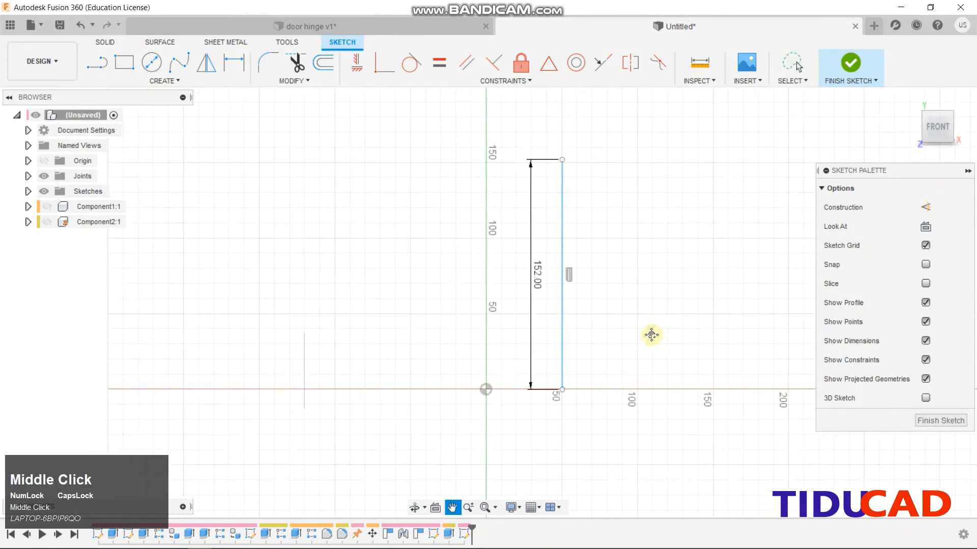
scroll(624, 304, up, 2)
click(129, 81)
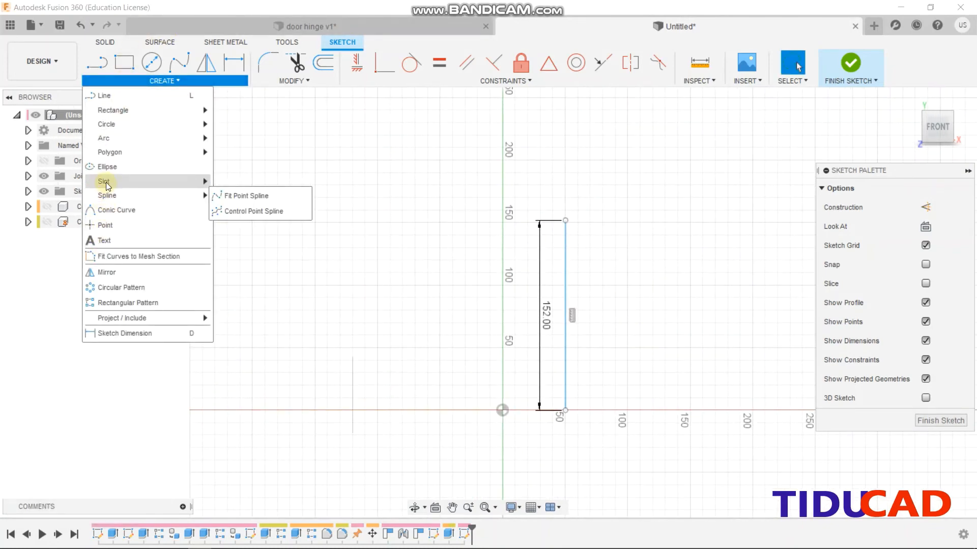
Finish the sketch and create a 12 mm pipe along the 152 mm line
click(853, 62)
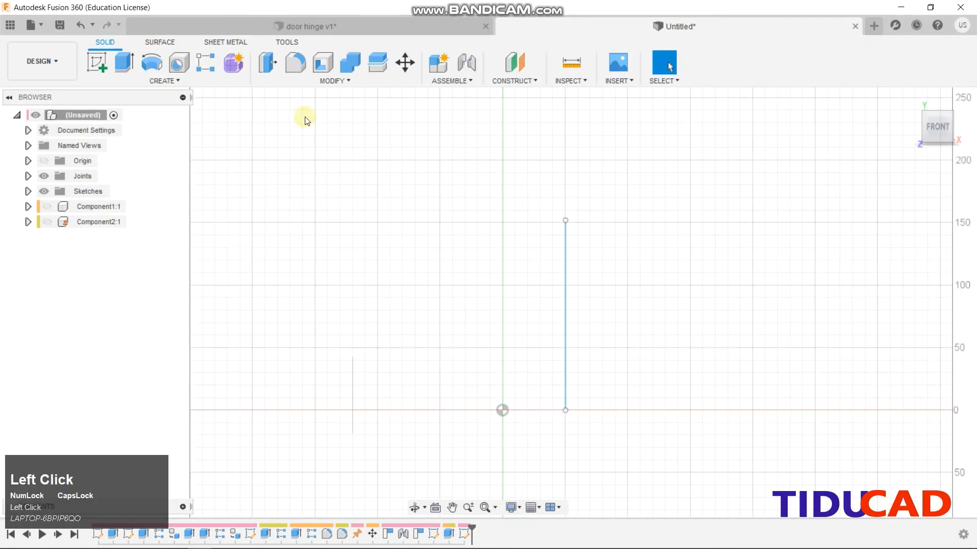
click(144, 80)
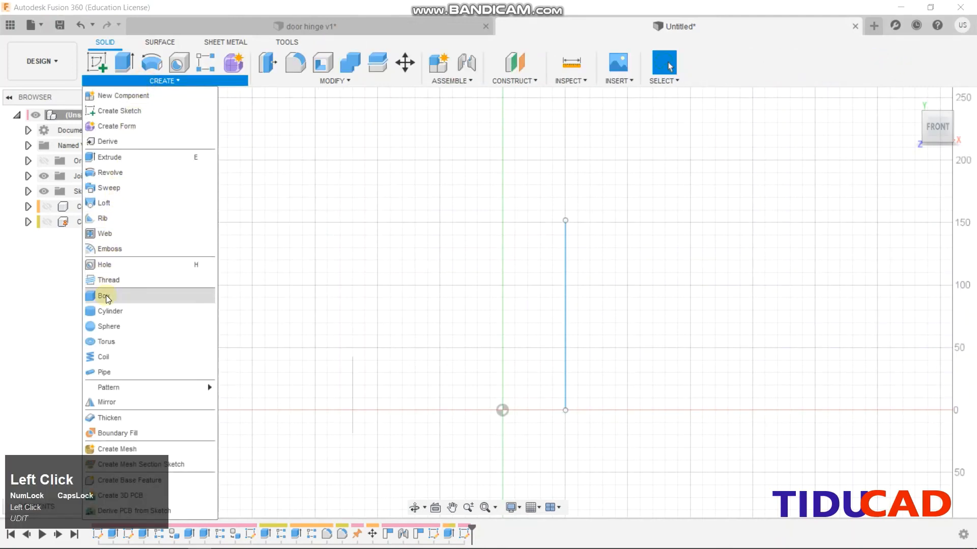
click(105, 372)
click(565, 255)
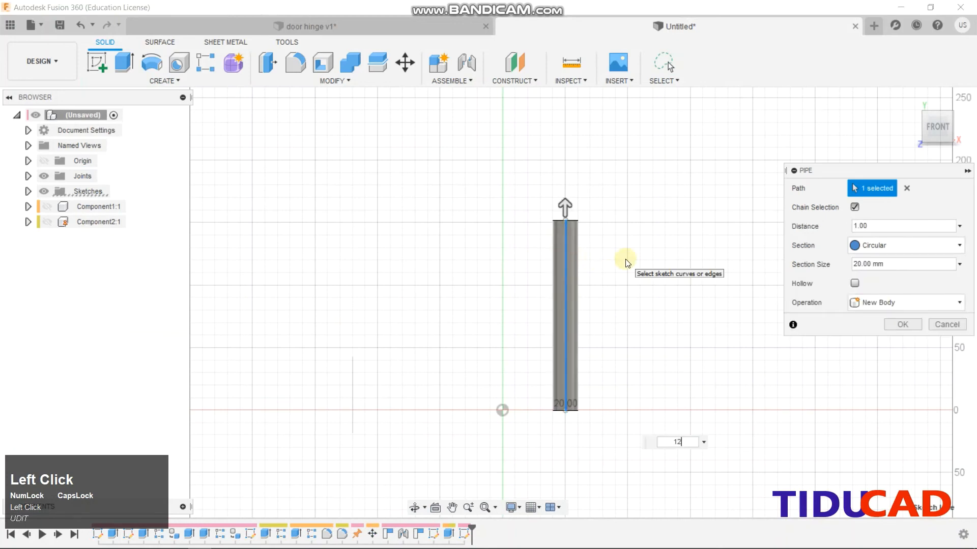
text(12)
key(Return)
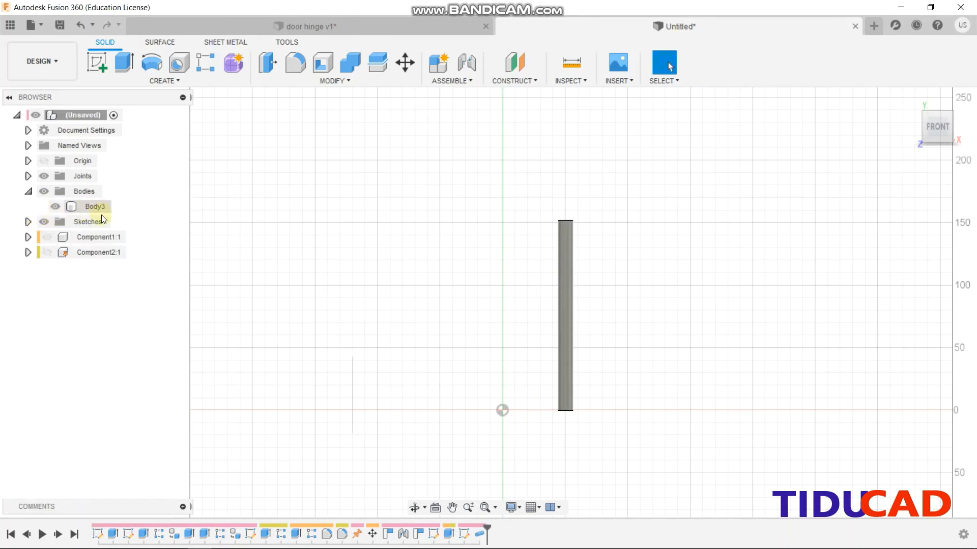
Convert the pin body into Component3:1 and unhide both hinge leaves
right_click(91, 206)
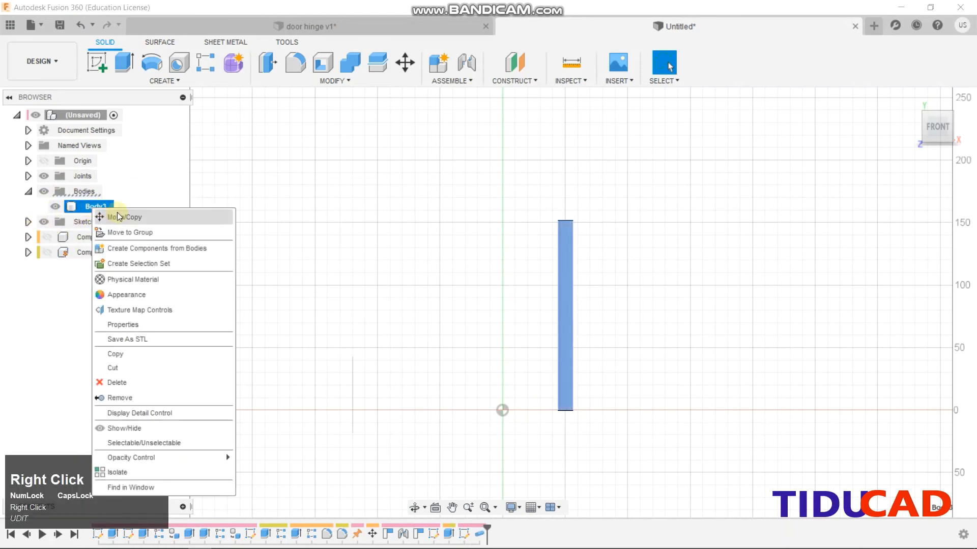
click(146, 250)
click(46, 223)
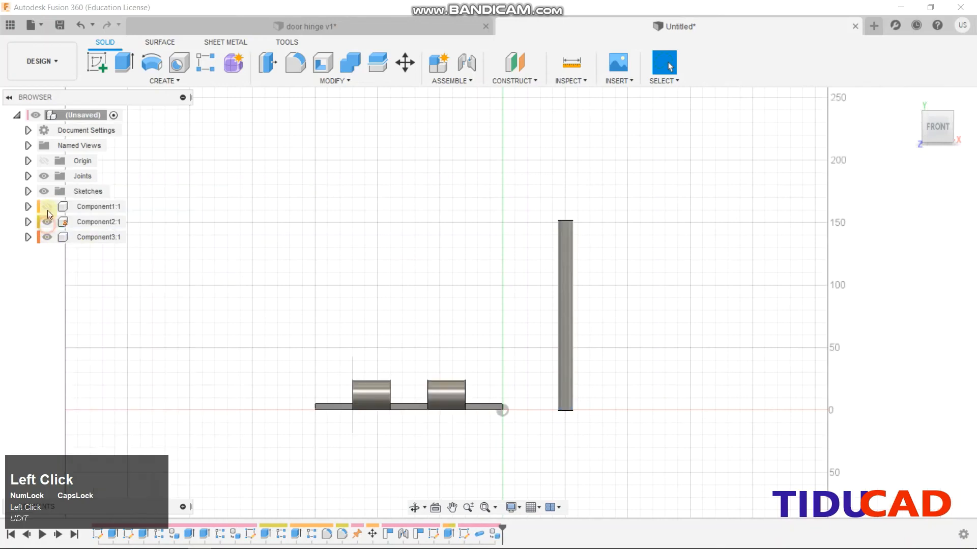
click(47, 206)
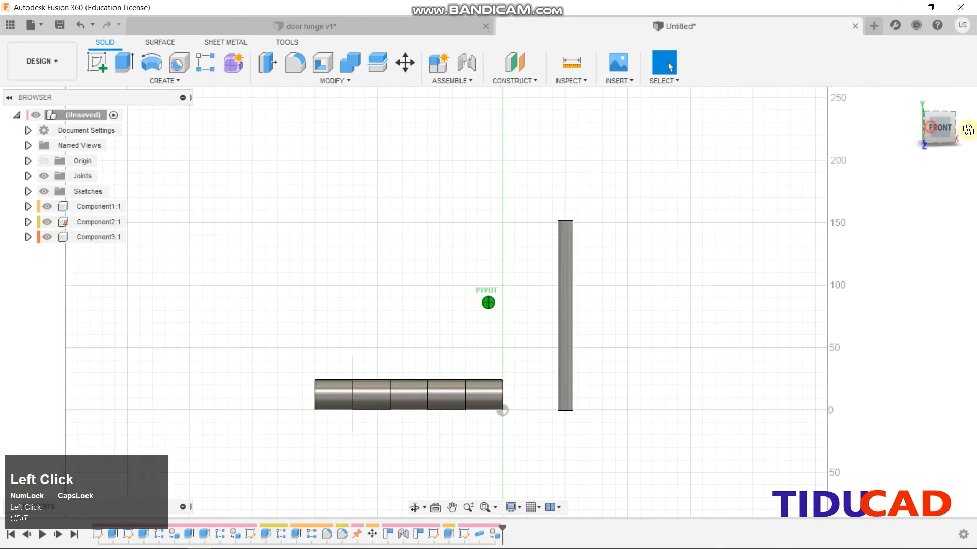
drag(968, 129, 563, 206)
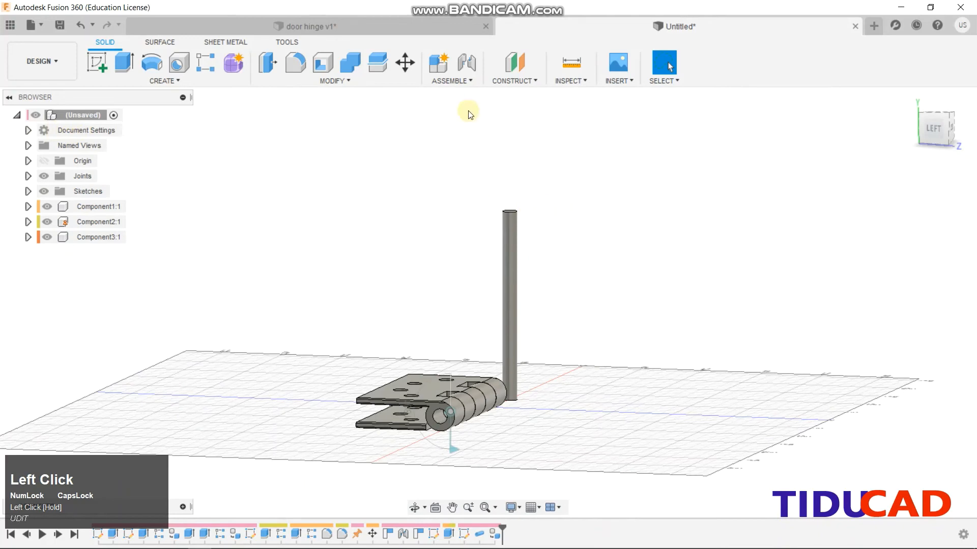
click(468, 69)
Pick the pin's end and the knuckle centre as the joint points
click(509, 222)
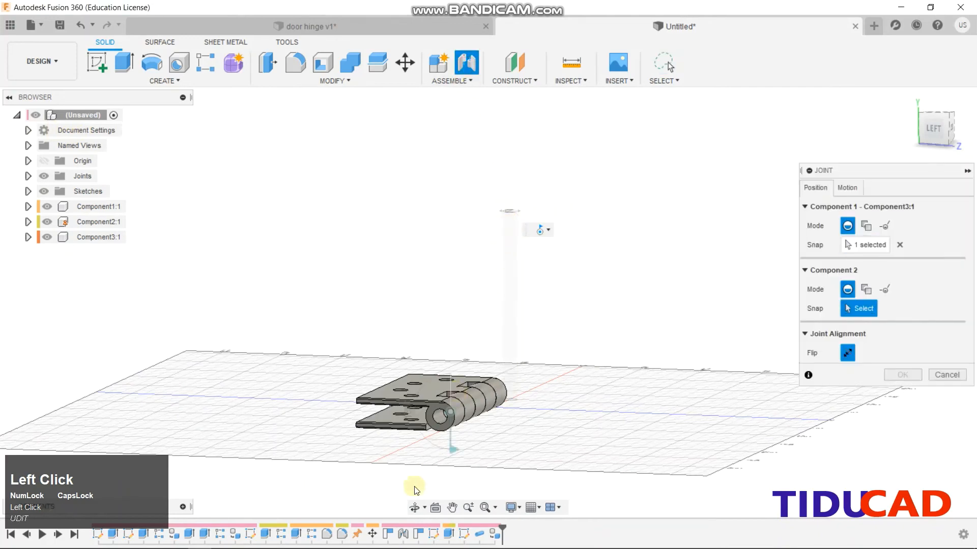
scroll(437, 400, down, 3)
click(454, 395)
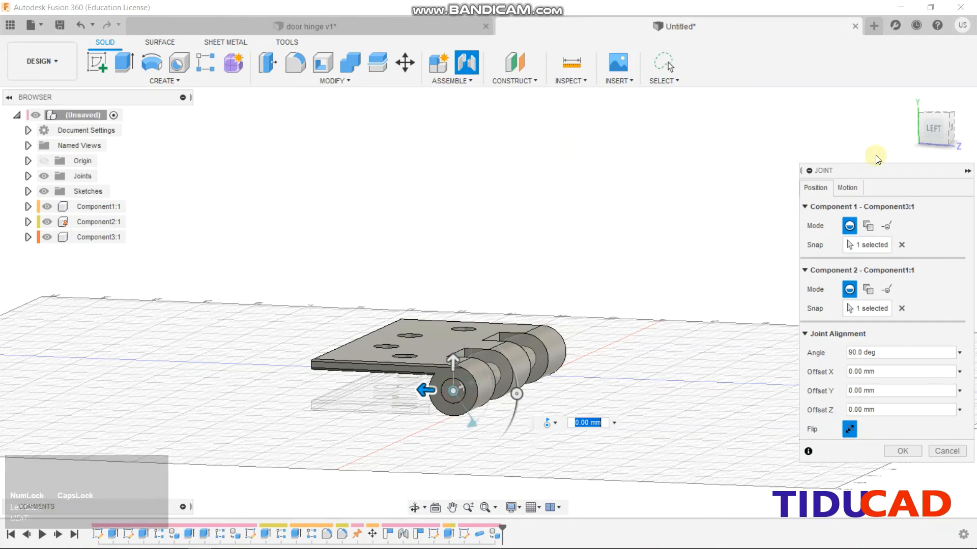
drag(931, 133, 596, 543)
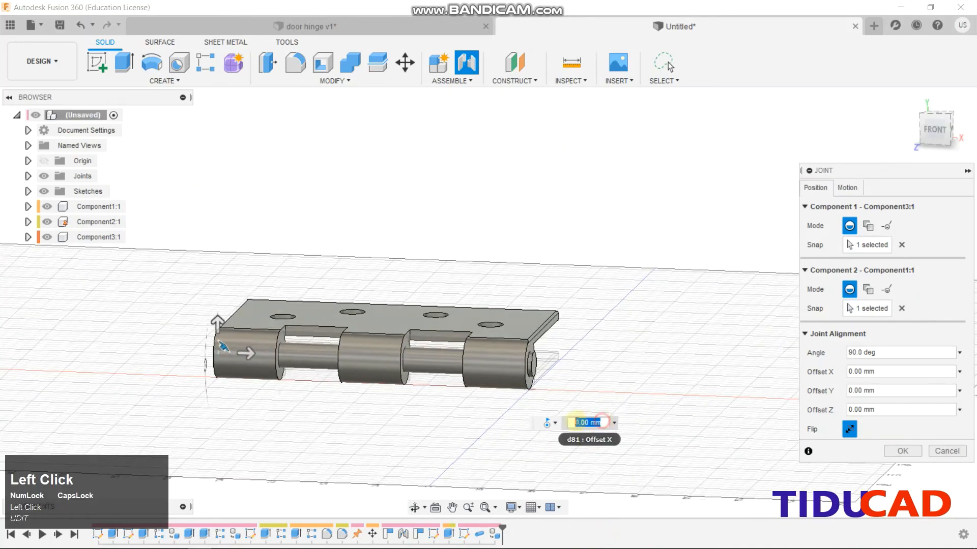
text(1)
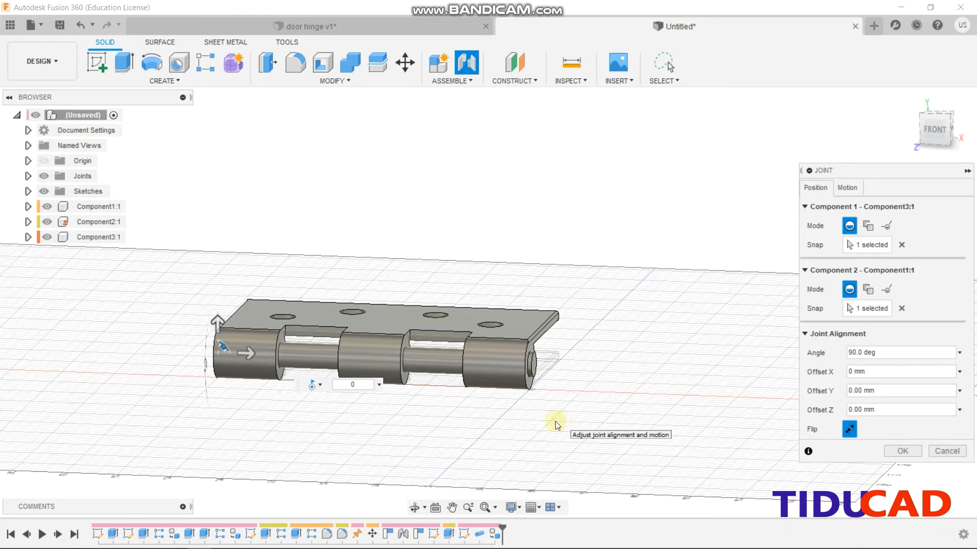
drag(935, 129, 137, 112)
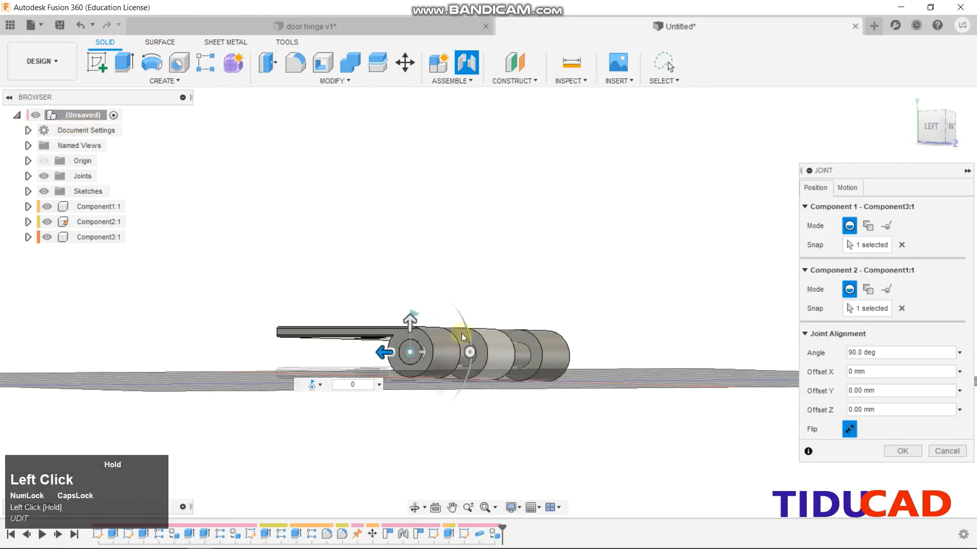
scroll(493, 310, down, 4)
mouse_move(931, 127)
mouse_down()
mouse_move(972, 135)
mouse_move(784, 125)
mouse_up()
Offset the pin joint -1 mm along Z and confirm it
click(90, 379)
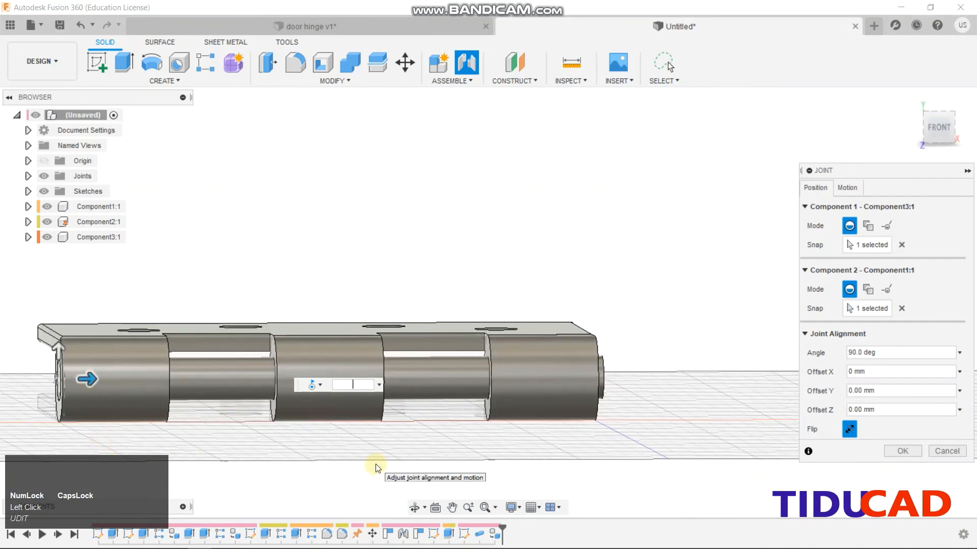
key(Return)
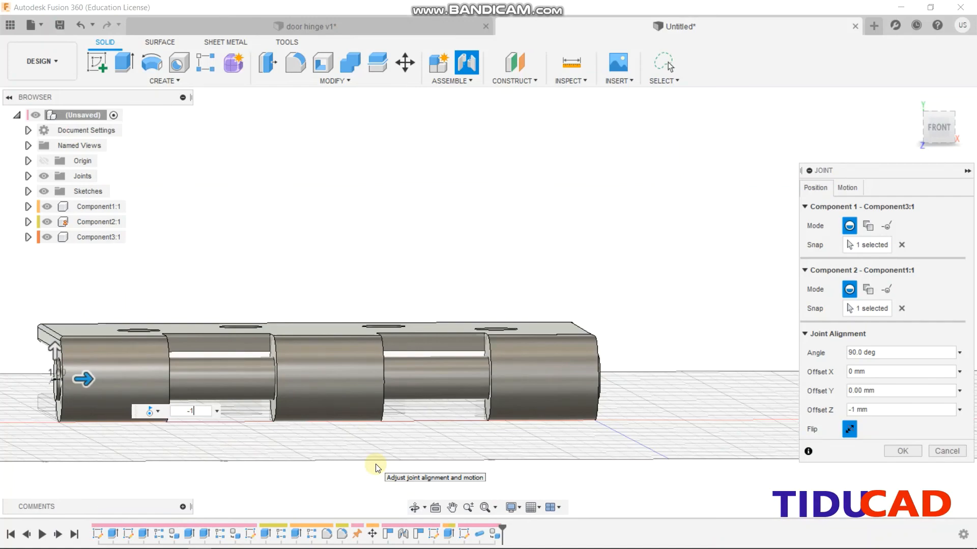
click(900, 452)
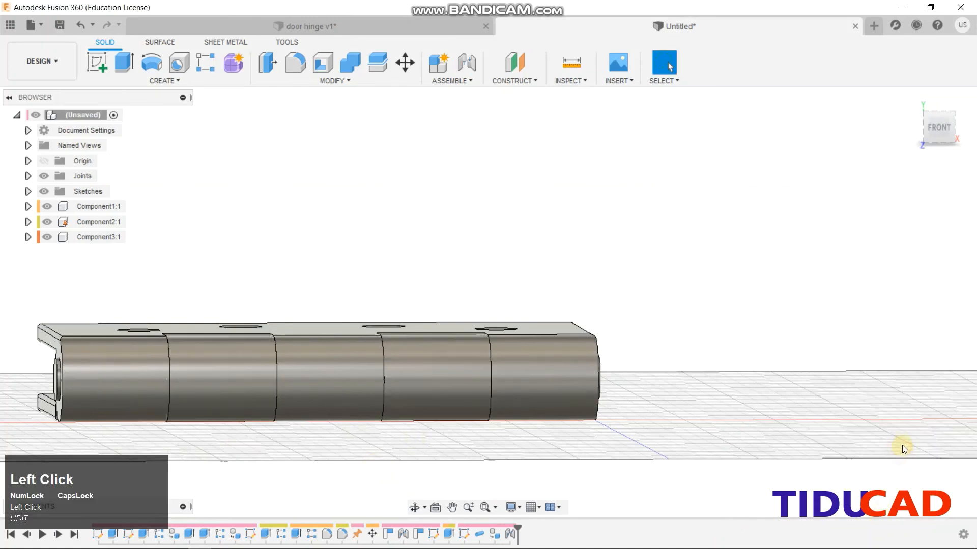
drag(945, 130, 790, 283)
scroll(833, 348, up, 3)
middle_drag(832, 349, 656, 332)
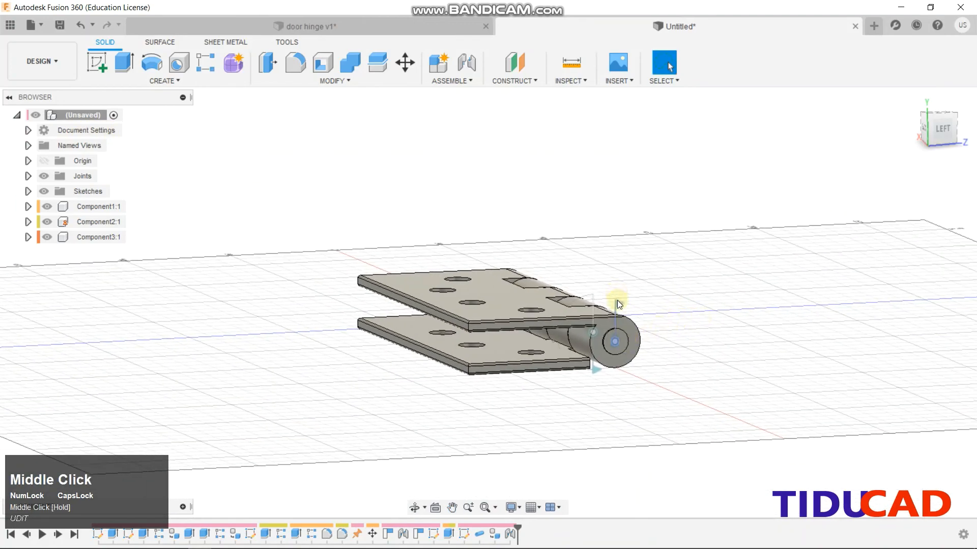
Edit the pin's new joint and change its motion type to Slider
right_click(511, 539)
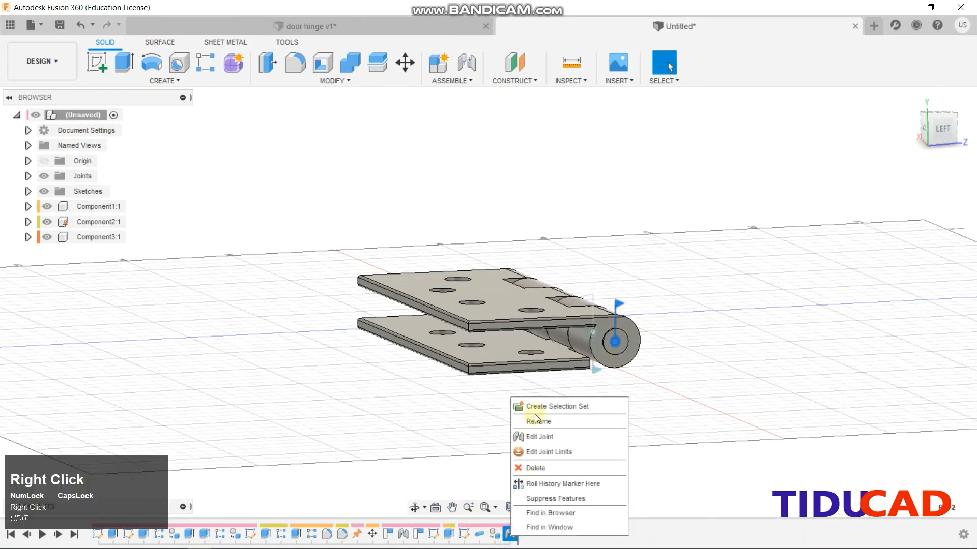
click(537, 432)
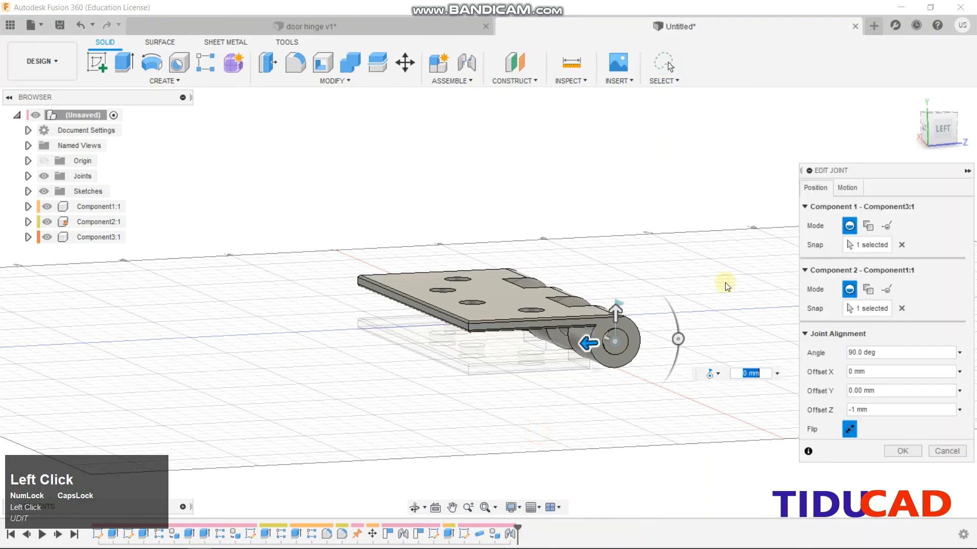
click(846, 188)
click(885, 207)
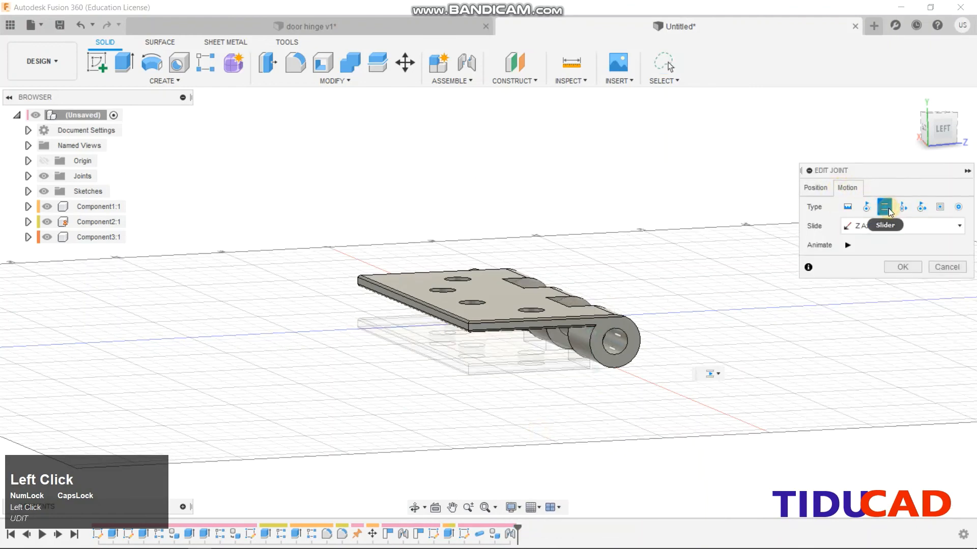
click(903, 266)
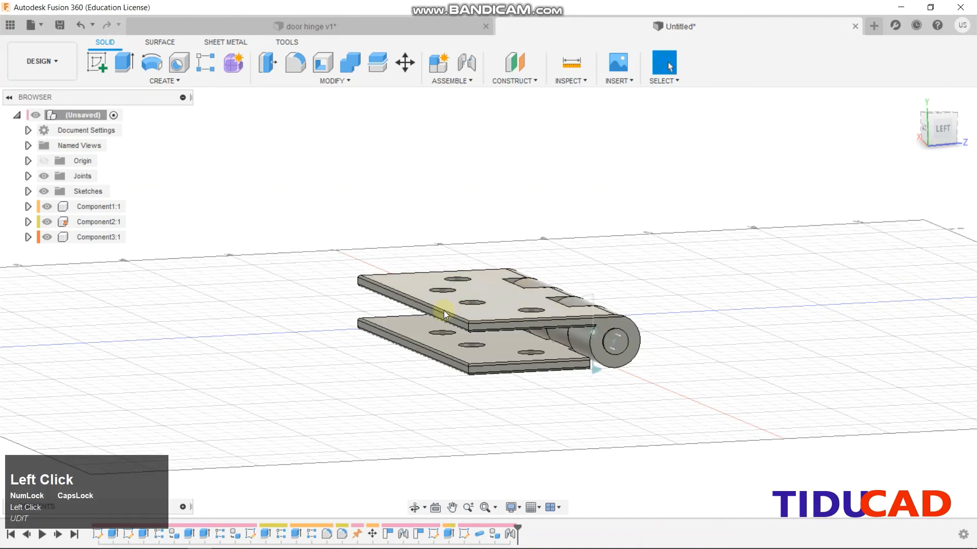
From the home isometric view, swing the hinge leaf open around the pin and view it from the right
click(910, 100)
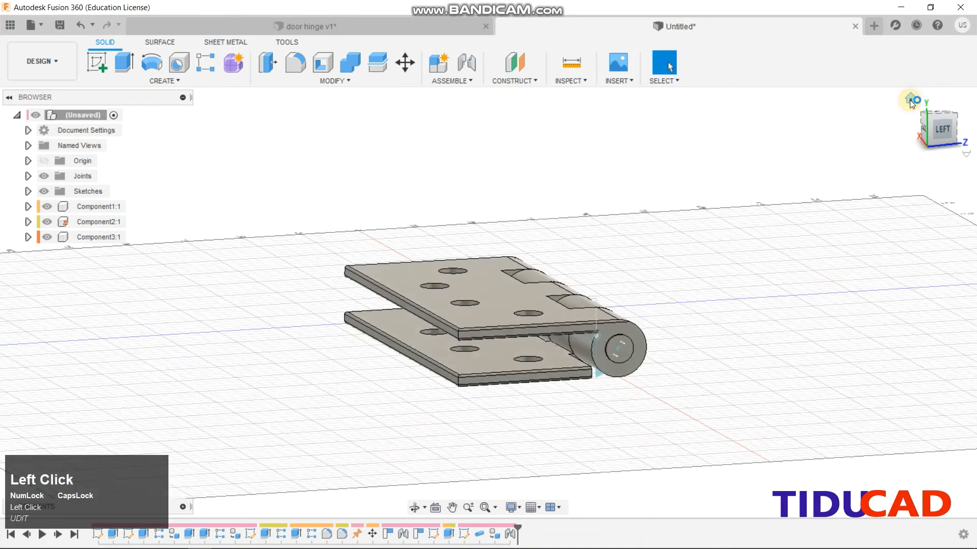
scroll(670, 327, up, 5)
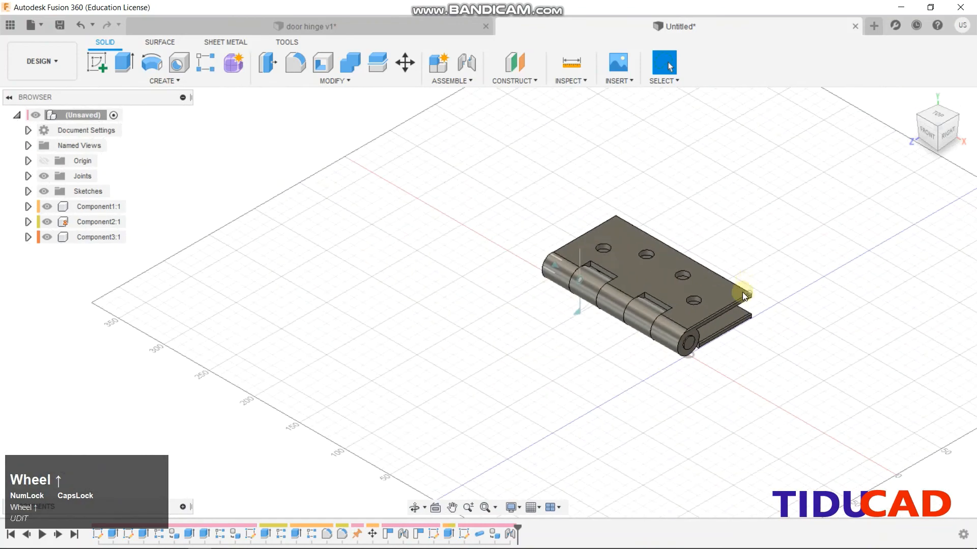
drag(741, 290, 640, 311)
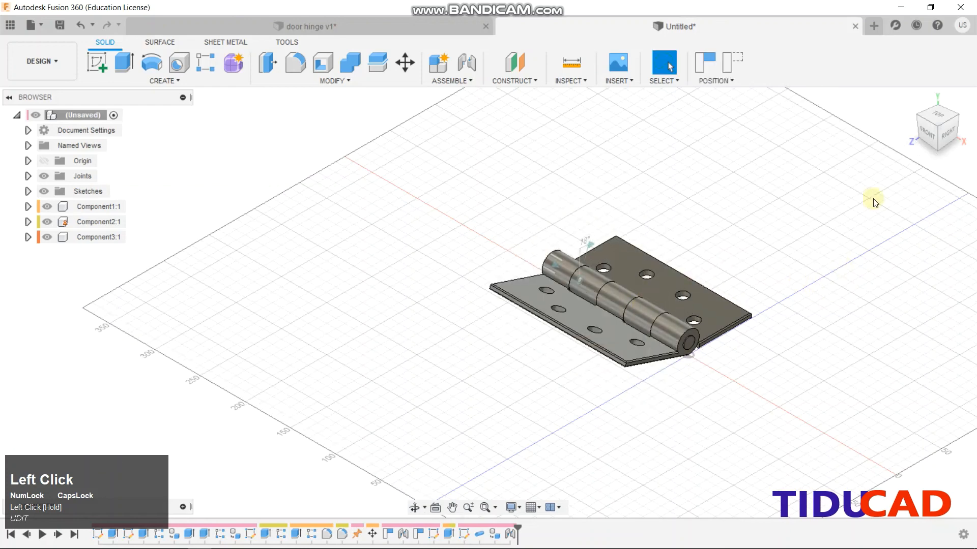
shift+middle_drag(804, 329, 620, 305)
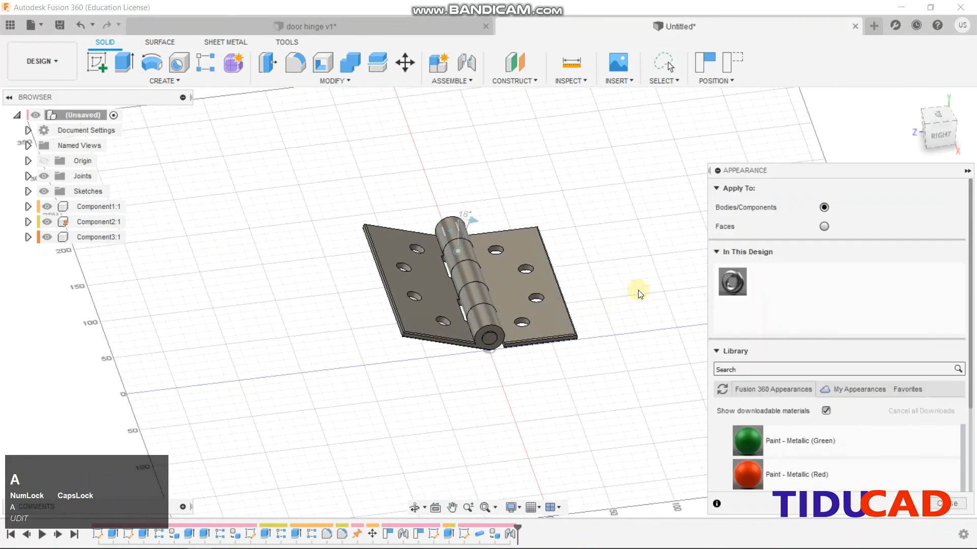
Try yellow, red and green metallic paints on the hinge leaves and knuckles
scroll(775, 395, down, 2)
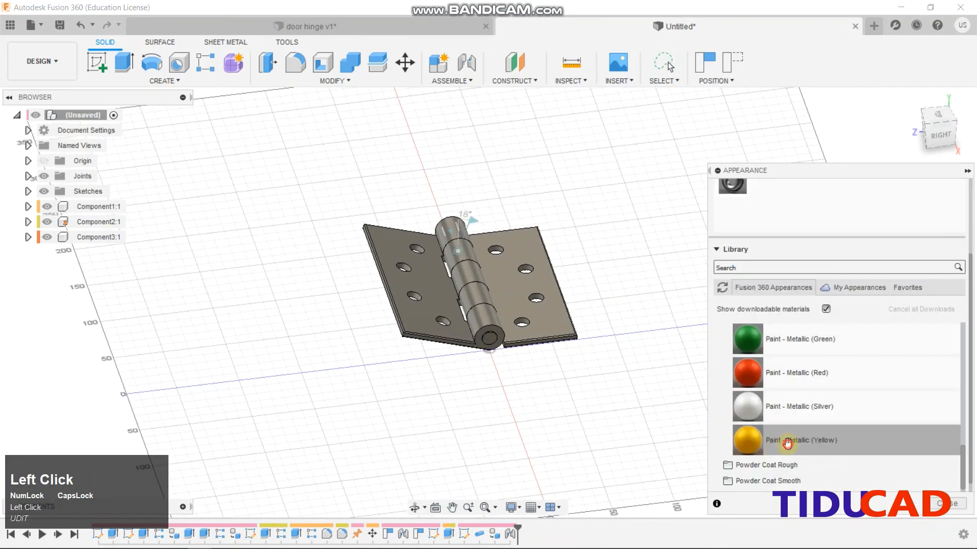
drag(787, 443, 560, 318)
drag(811, 437, 417, 313)
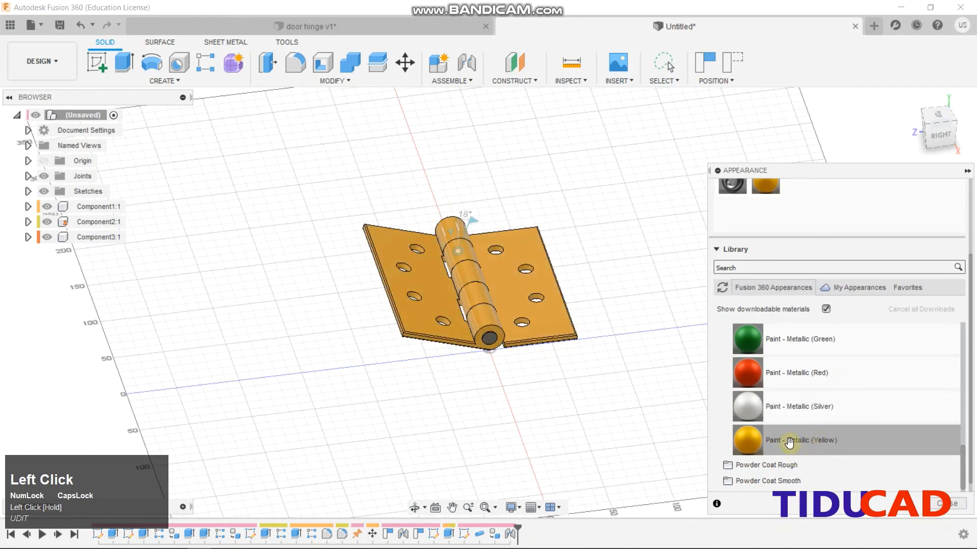
drag(829, 372, 492, 337)
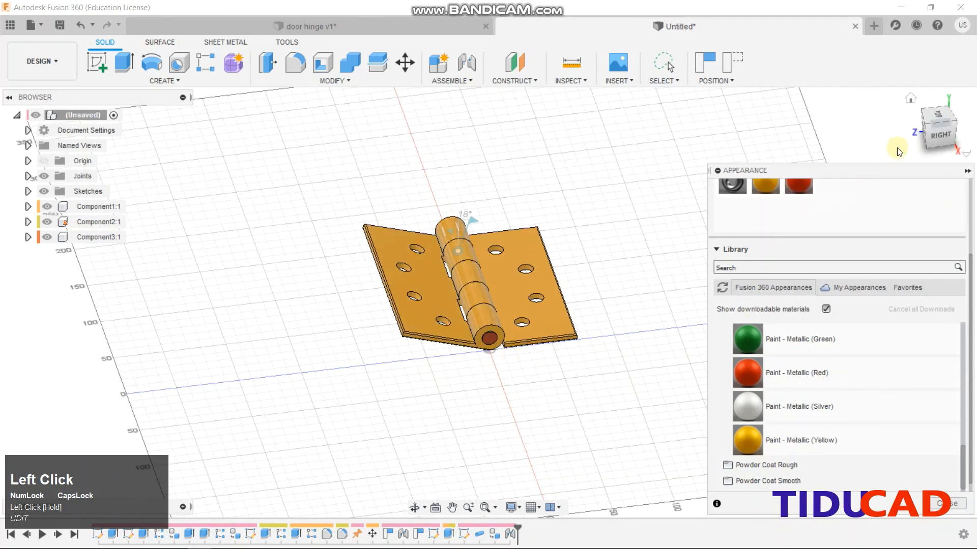
drag(841, 345, 506, 330)
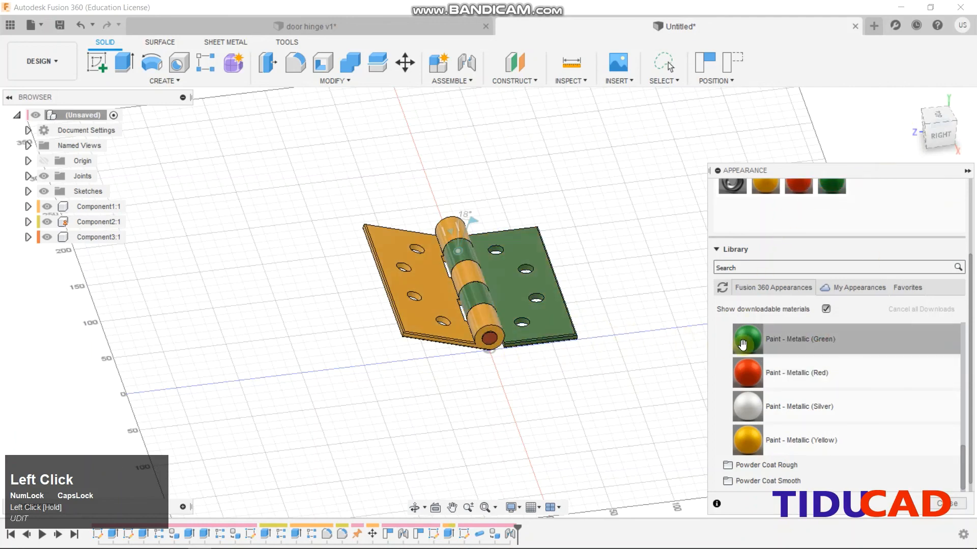
drag(797, 345, 434, 315)
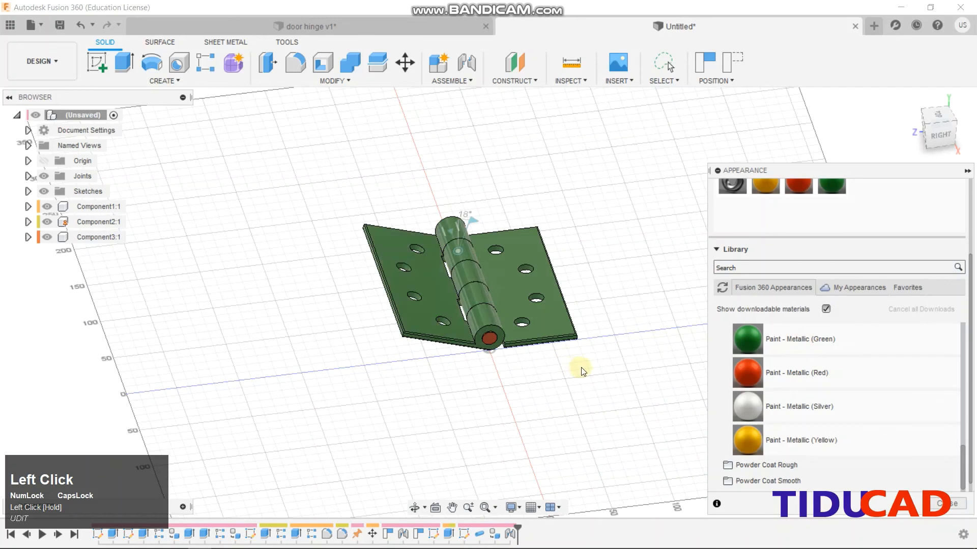
Browse the plastic appearances, then paint both hinge plates blue metal flake
scroll(793, 398, down, 3)
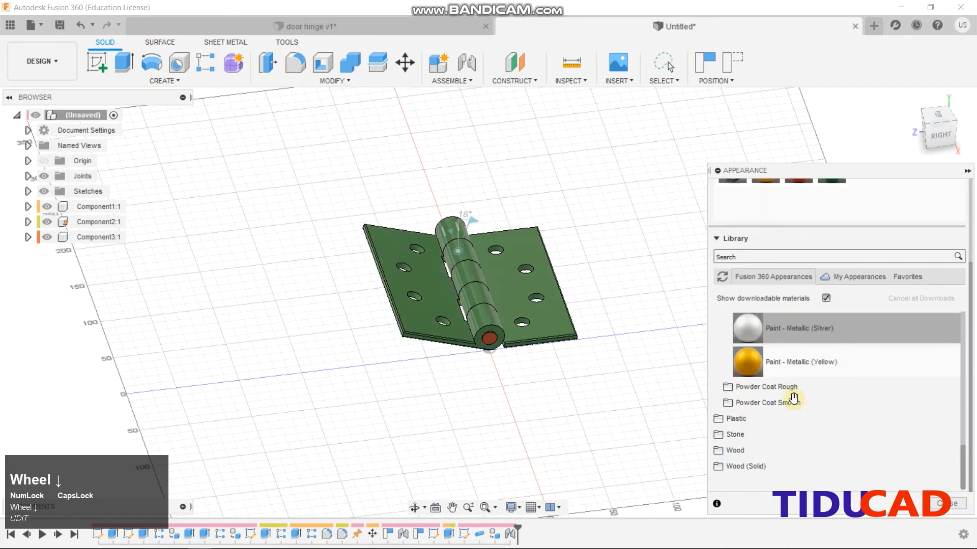
click(740, 418)
scroll(791, 413, down, 4)
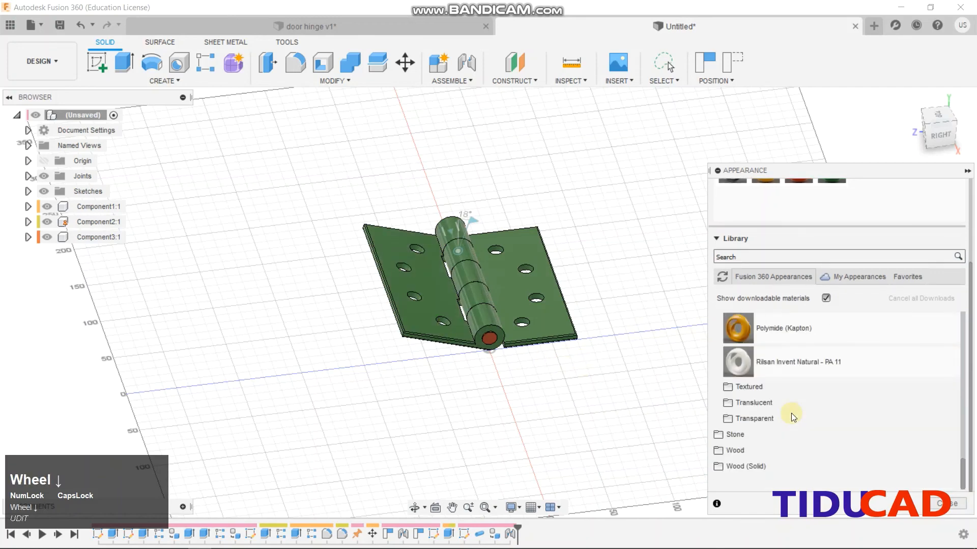
scroll(792, 413, up, 5)
scroll(792, 412, down, 5)
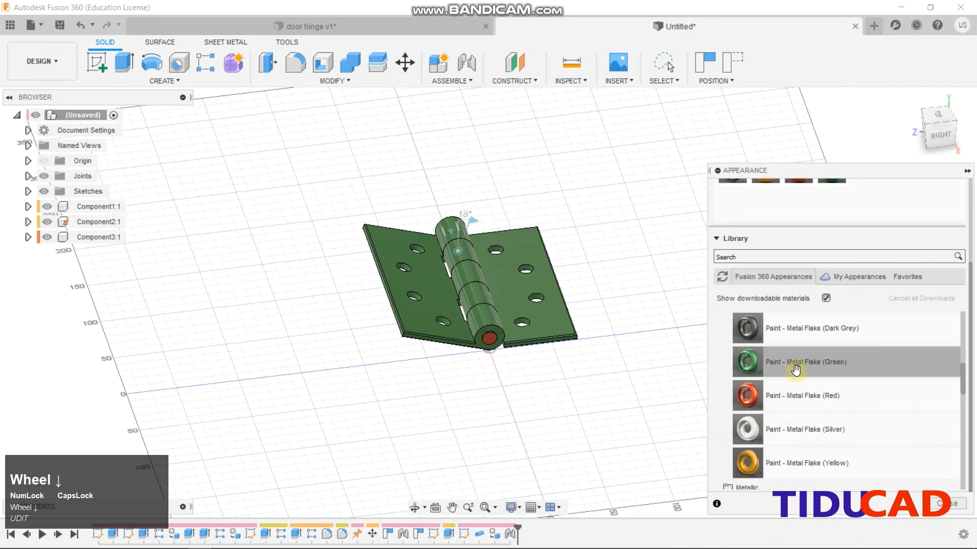
scroll(801, 406, up, 3)
drag(796, 456, 533, 323)
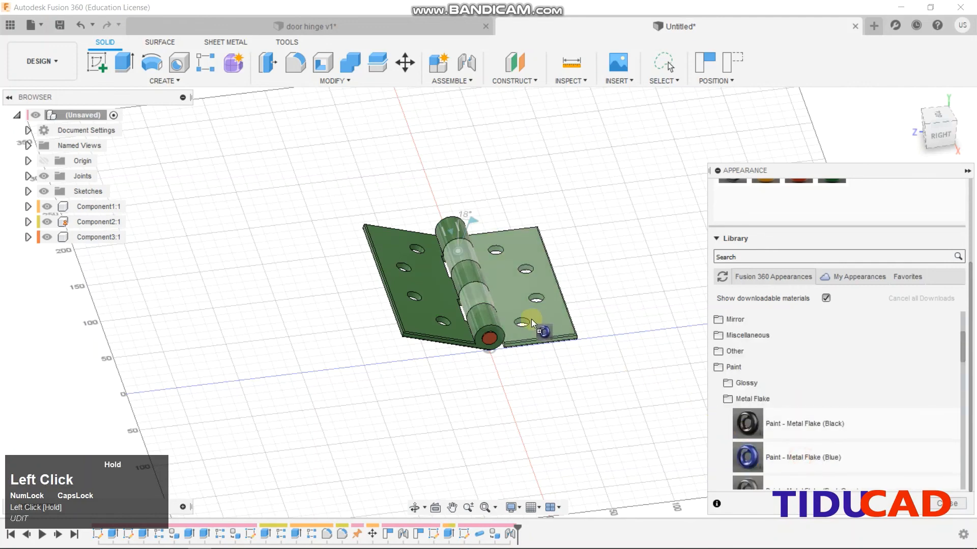
drag(633, 392, 534, 306)
drag(763, 455, 434, 319)
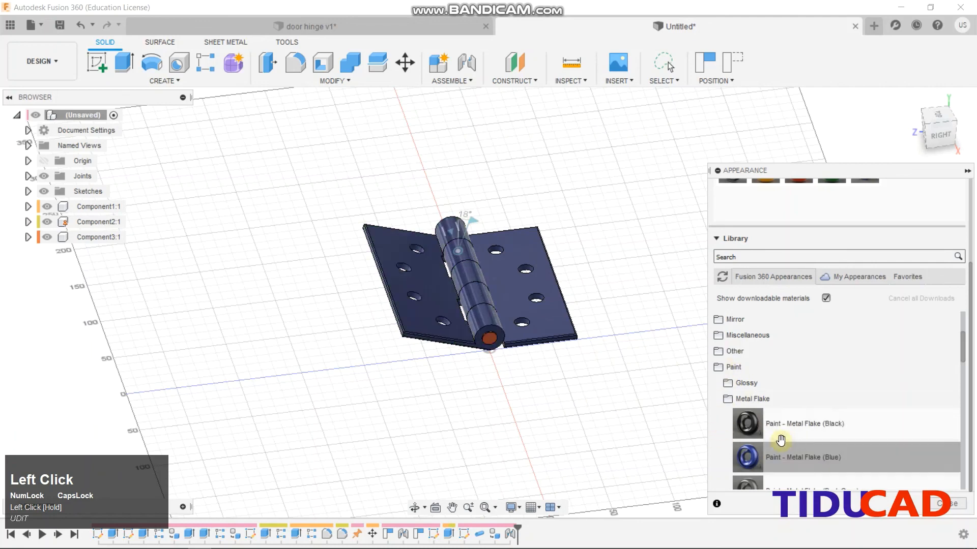
scroll(775, 429, down, 3)
Repaint the hinge plates Metal Flake (Silver), try green metal flake on the pin end, and close the panel
drag(775, 430, 419, 307)
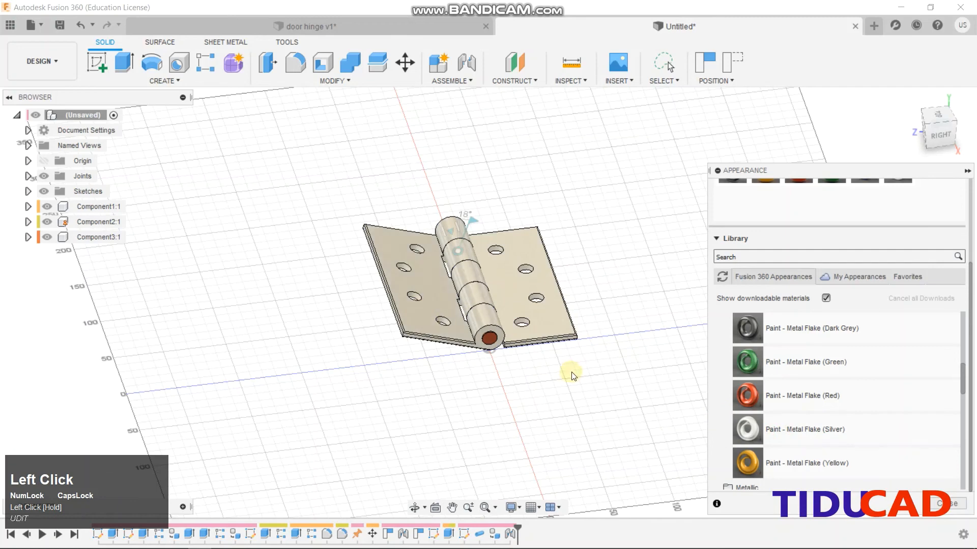
drag(798, 371, 490, 344)
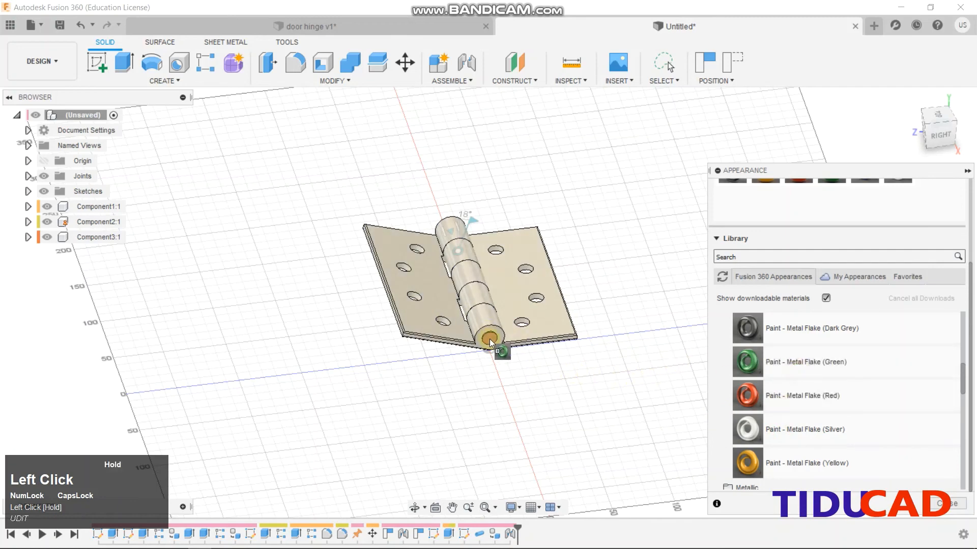
mouse_move(773, 351)
mouse_down()
mouse_move(643, 326)
mouse_move(492, 335)
mouse_move(636, 349)
mouse_move(769, 430)
mouse_up()
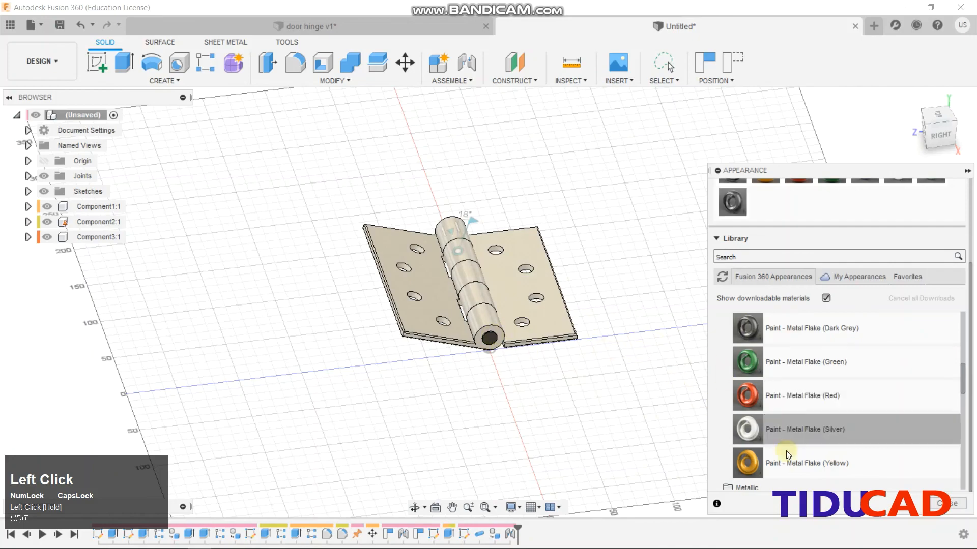
click(947, 503)
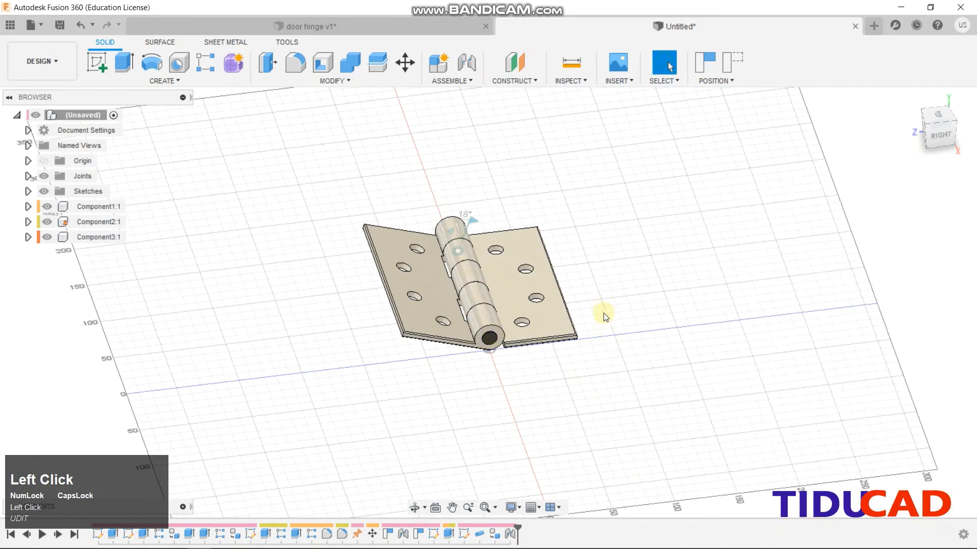
Fold the right leaf over the other leaf, then swing it back open
shift+middle_drag(604, 317, 717, 320)
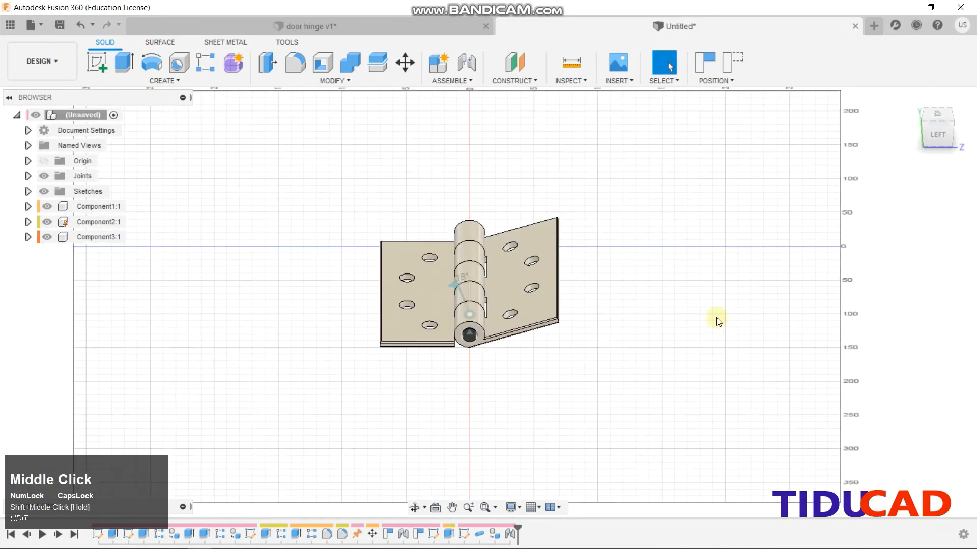
drag(509, 295, 642, 323)
shift+middle_drag(643, 323, 642, 357)
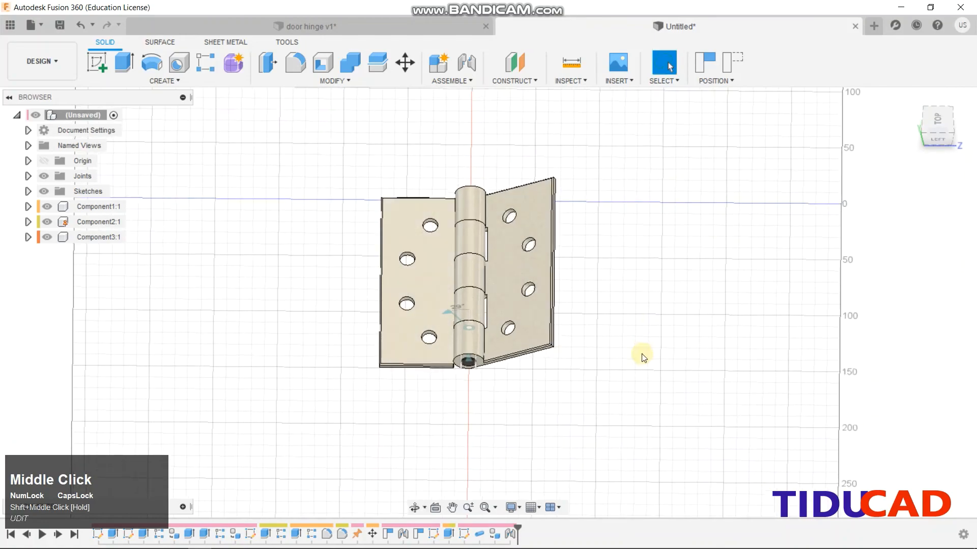